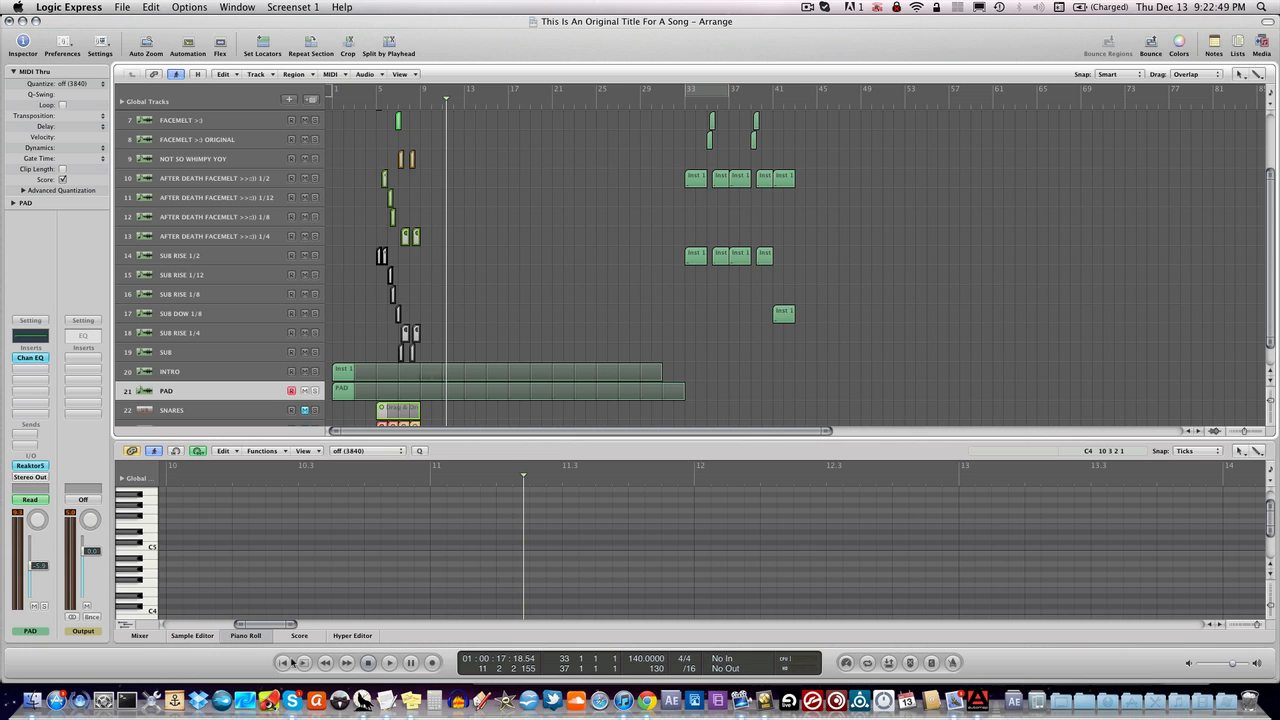
- Play back the arrangement from bar 33 twice to hear the drum and bass section
{"action": "scroll", "coordinate": [736, 410], "scroll_direction": "up", "scroll_amount": 3}
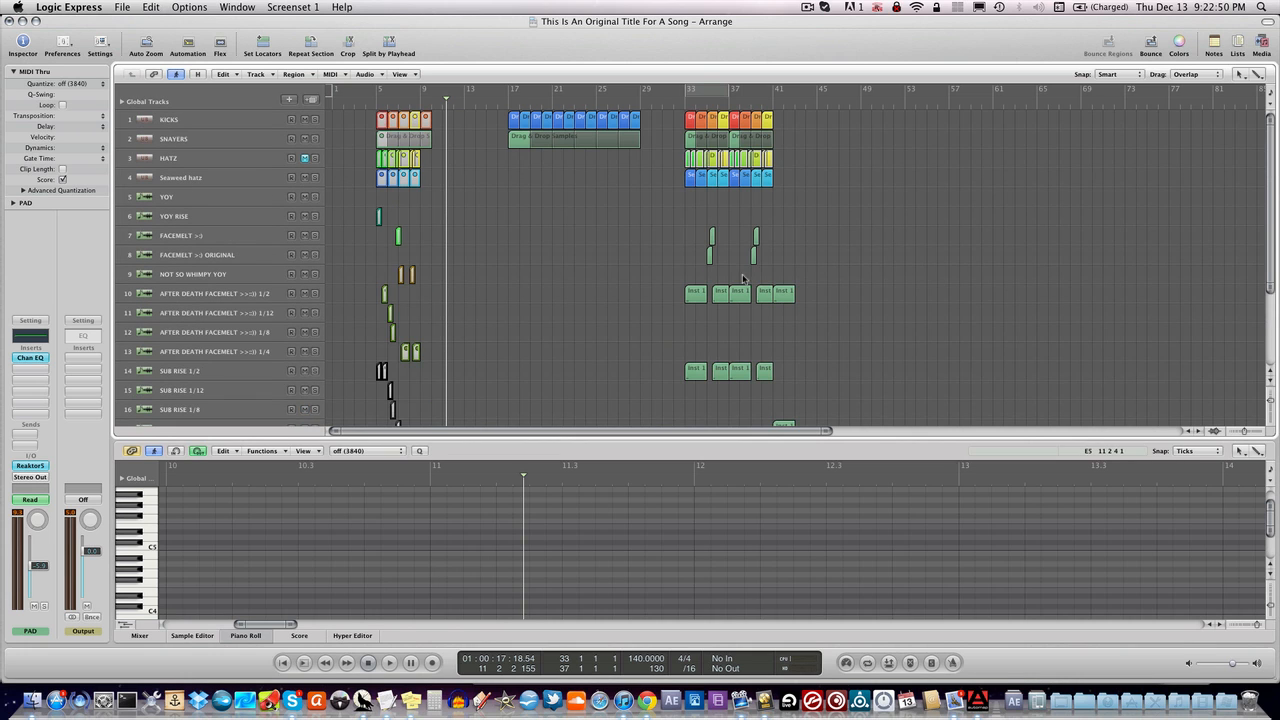
{"action": "left_click", "coordinate": [684, 108]}
{"action": "key", "text": "space"}
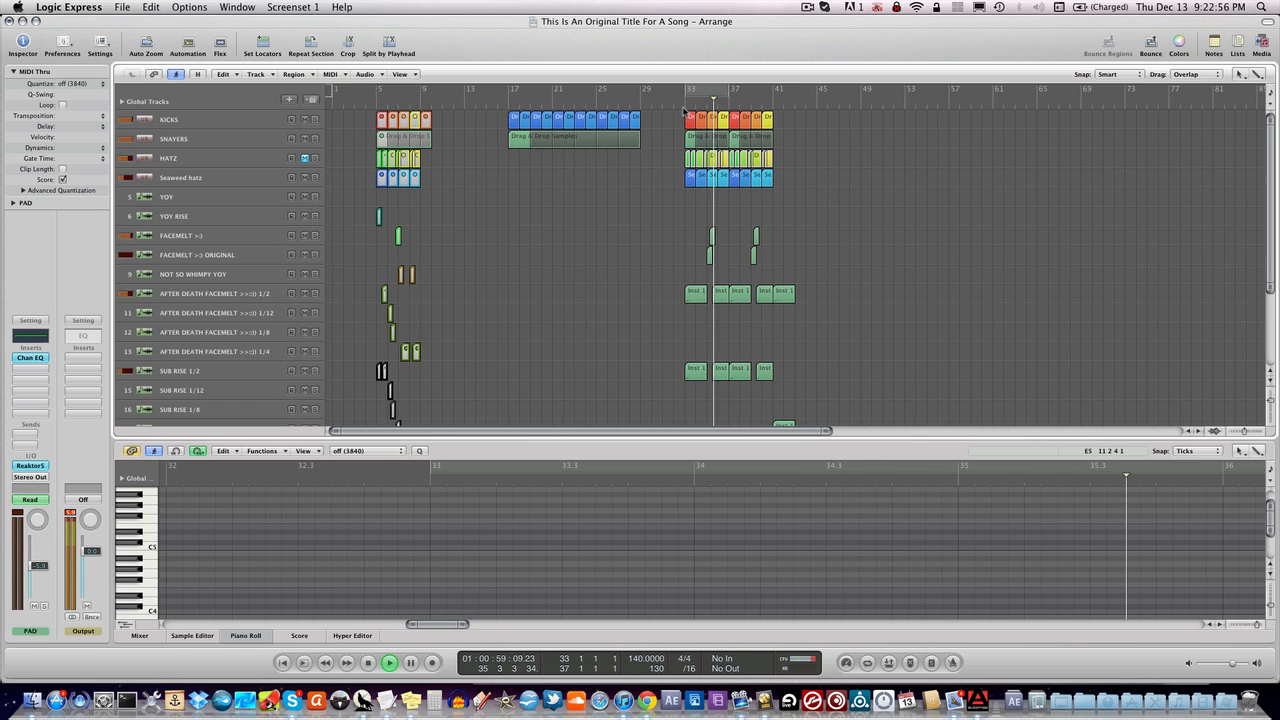
{"action": "left_click", "coordinate": [727, 242]}
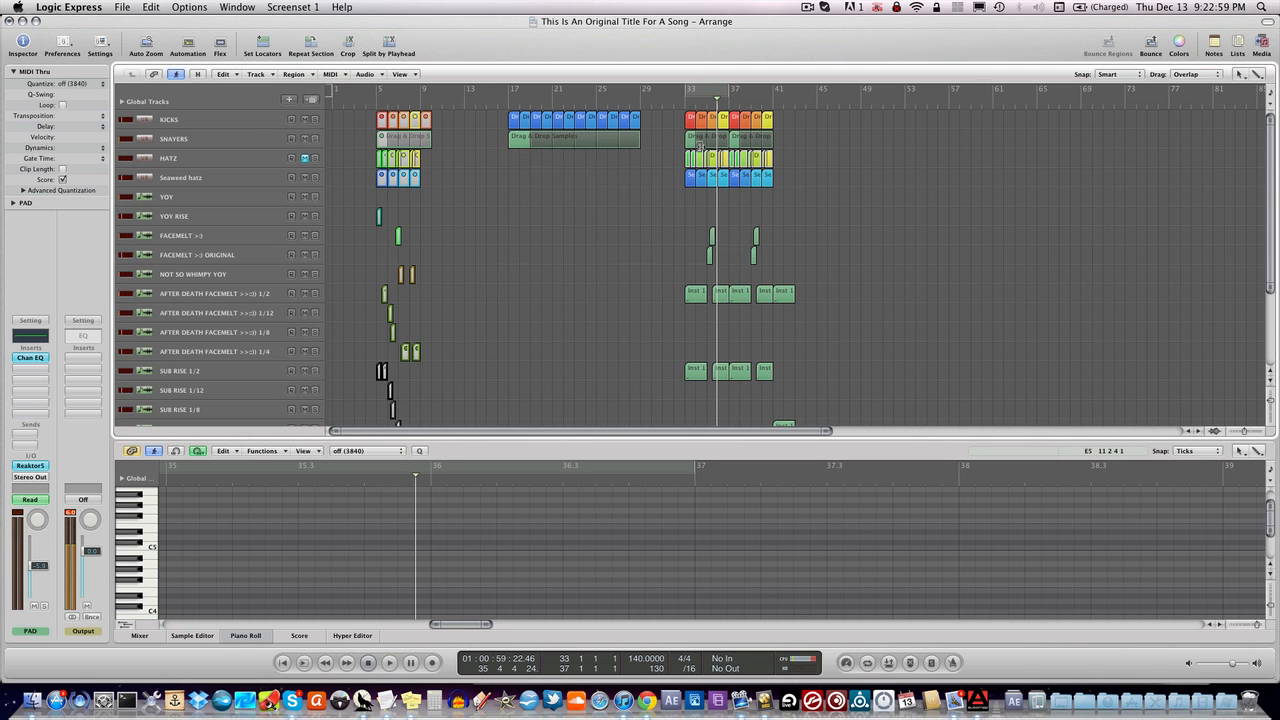
{"action": "left_click", "coordinate": [687, 97]}
{"action": "key", "text": "space"}
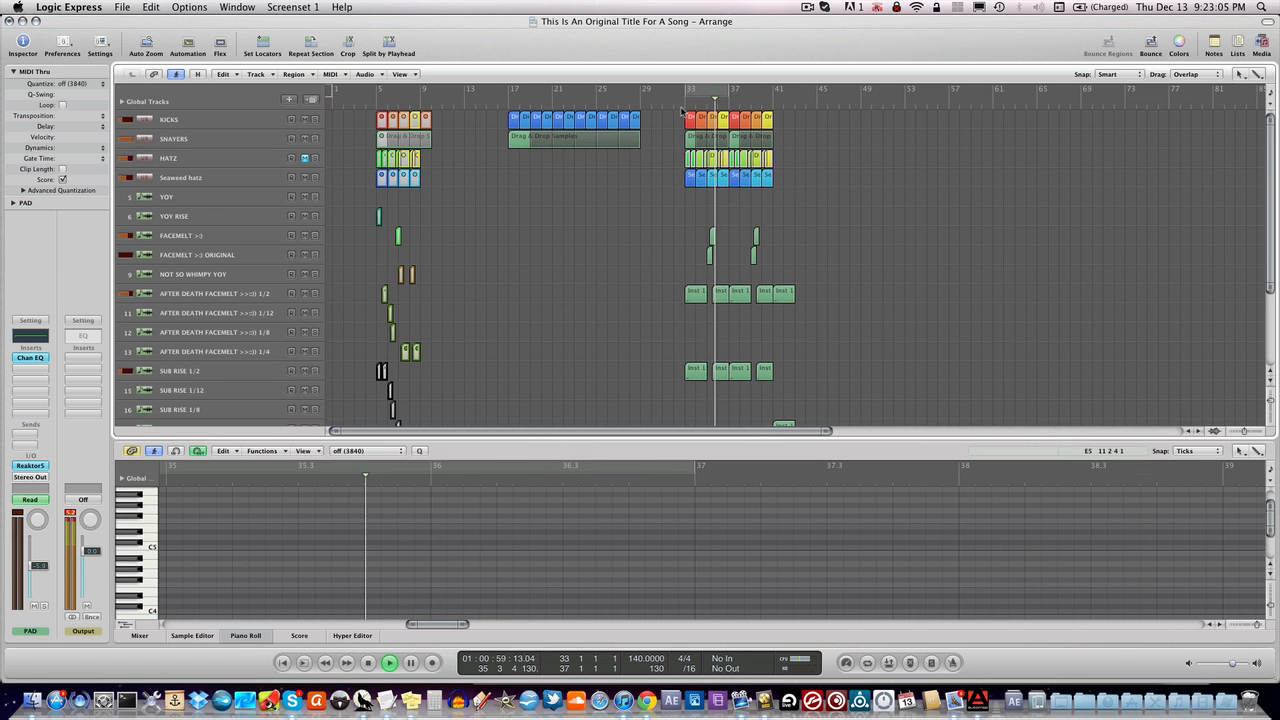
- Mute the Seaweed hatz track, replay the section from bar 33 and select the AFTER DEATH FACEMELT 1/2 track
{"action": "left_click", "coordinate": [305, 178]}
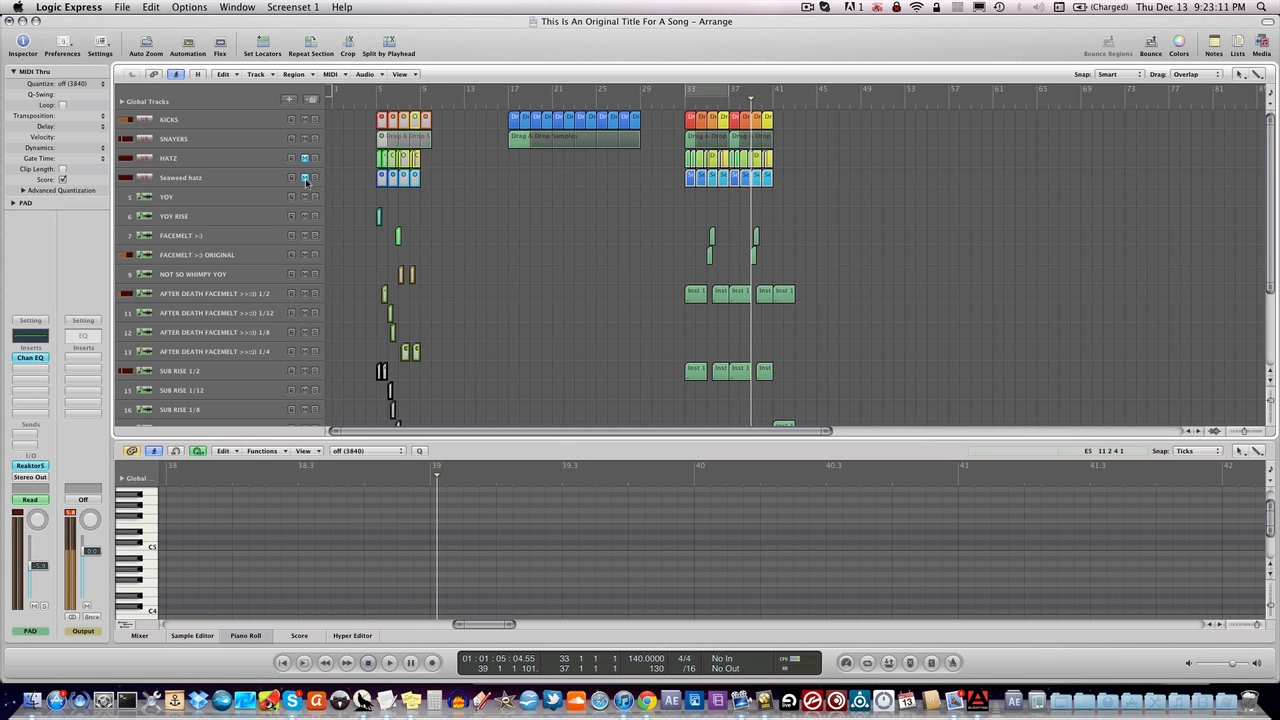
{"action": "left_click", "coordinate": [676, 108]}
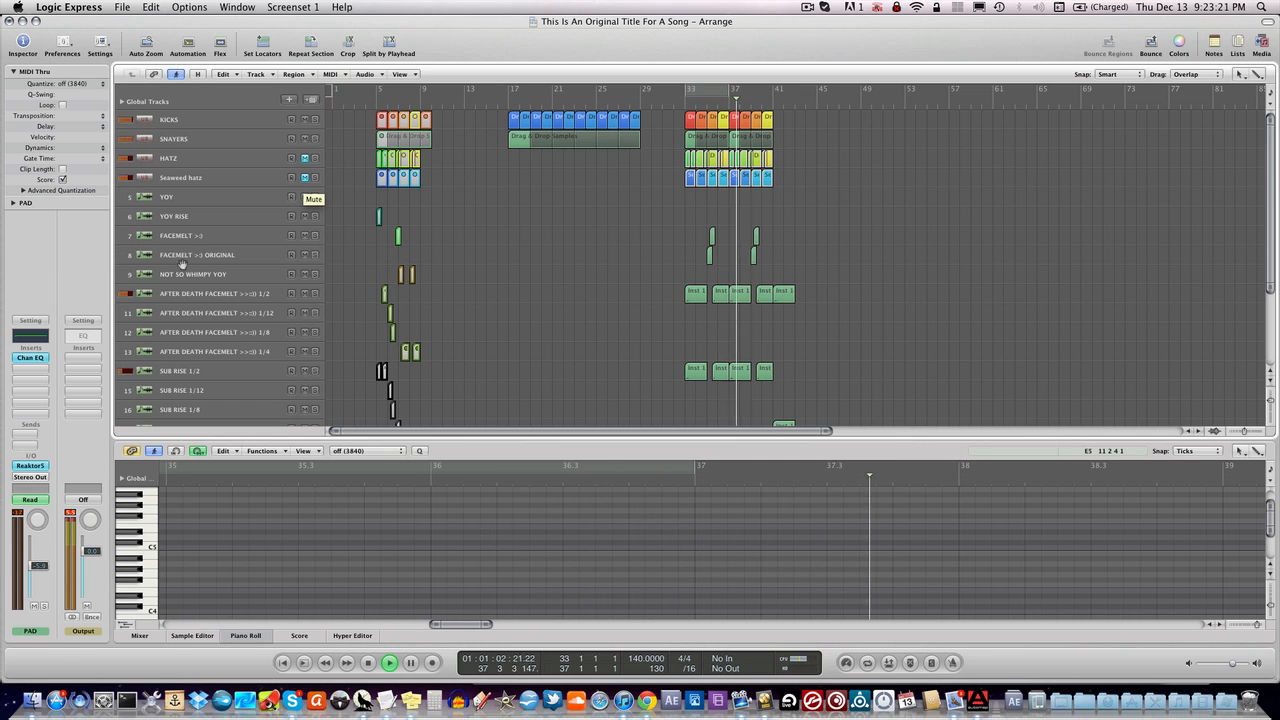
{"action": "left_click", "coordinate": [255, 293]}
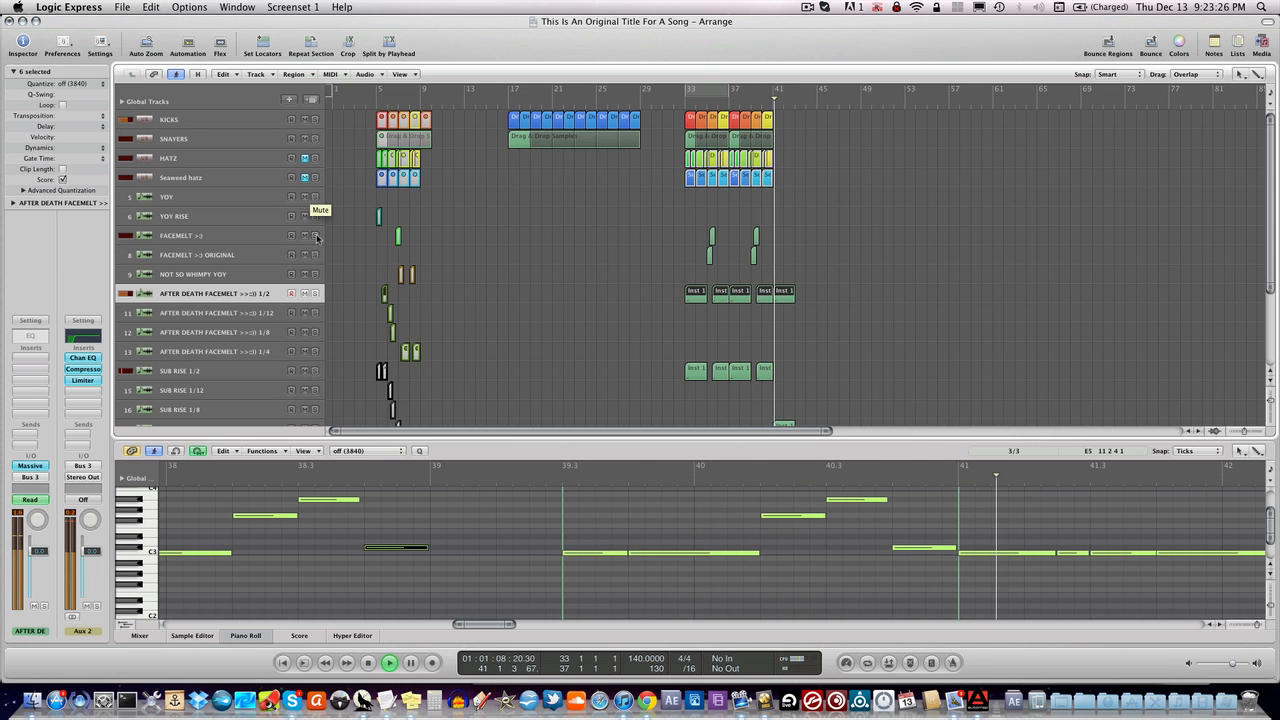
- Review the channel strips of all tracks and auxes in the mixer
{"action": "key", "text": "x"}
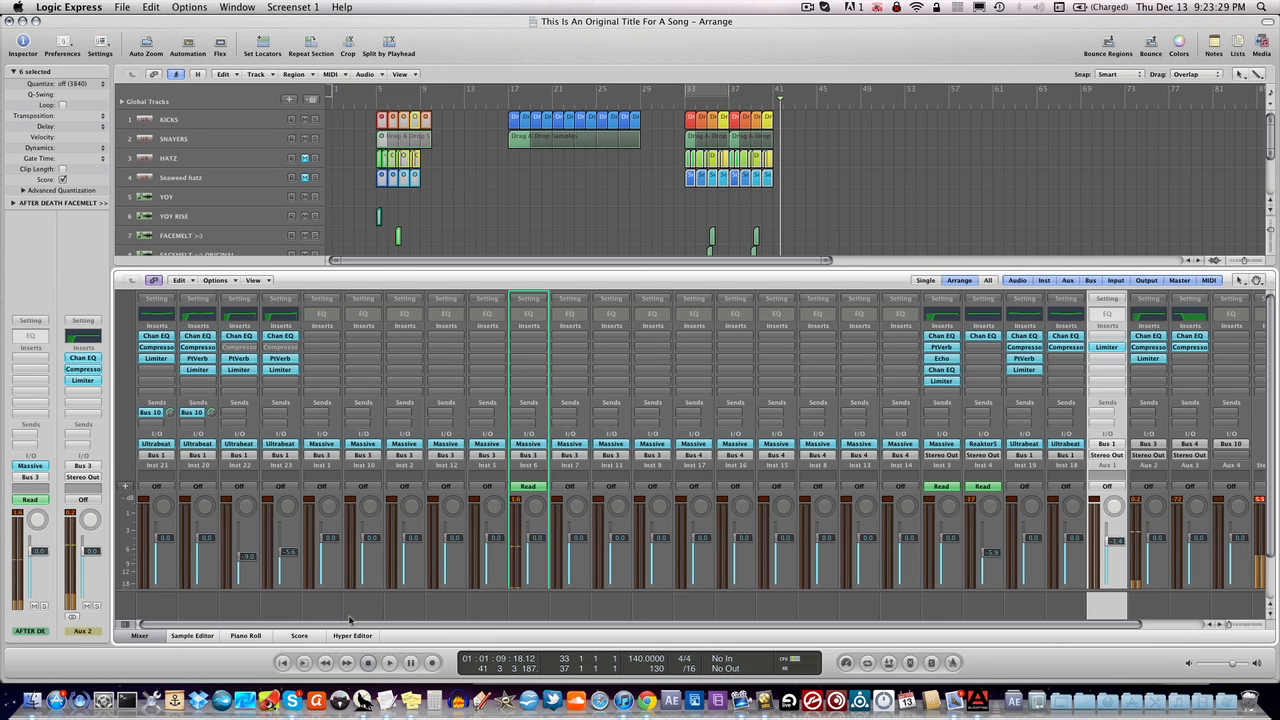
{"action": "left_click", "coordinate": [124, 626]}
{"action": "left_click_drag", "start_coordinate": [205, 625], "coordinate": [360, 628]}
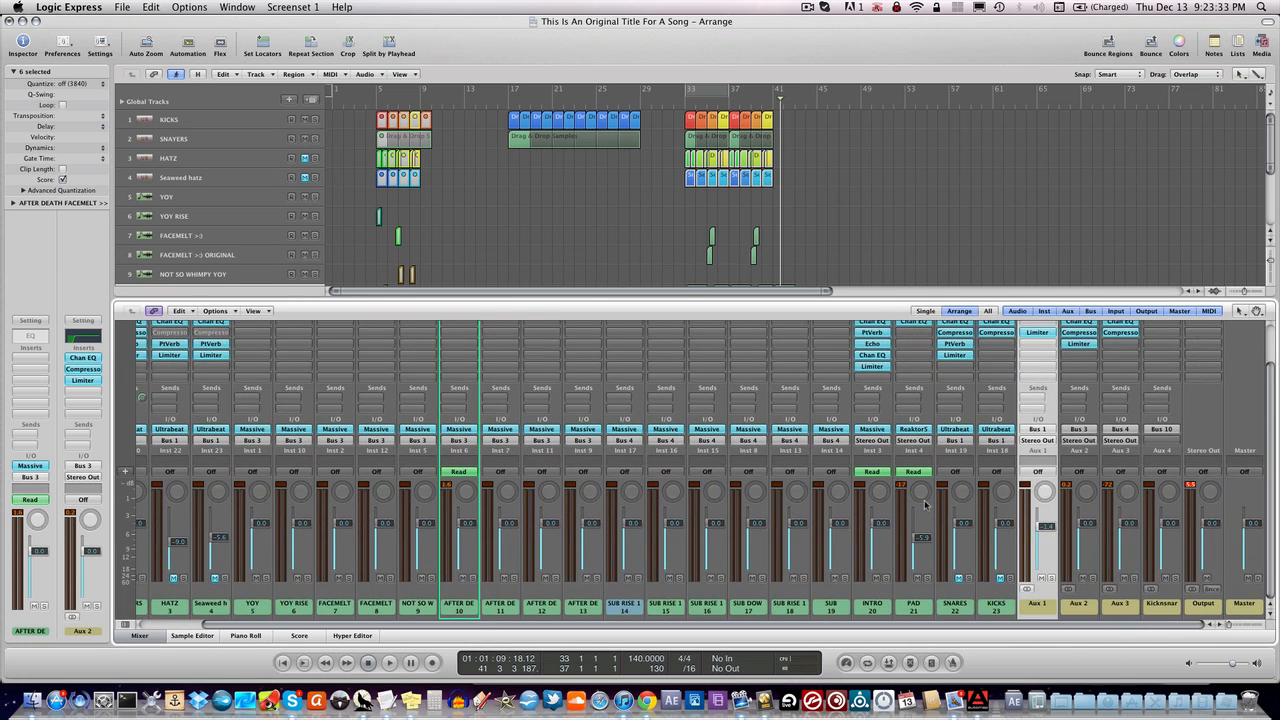
{"action": "left_click", "coordinate": [143, 638]}
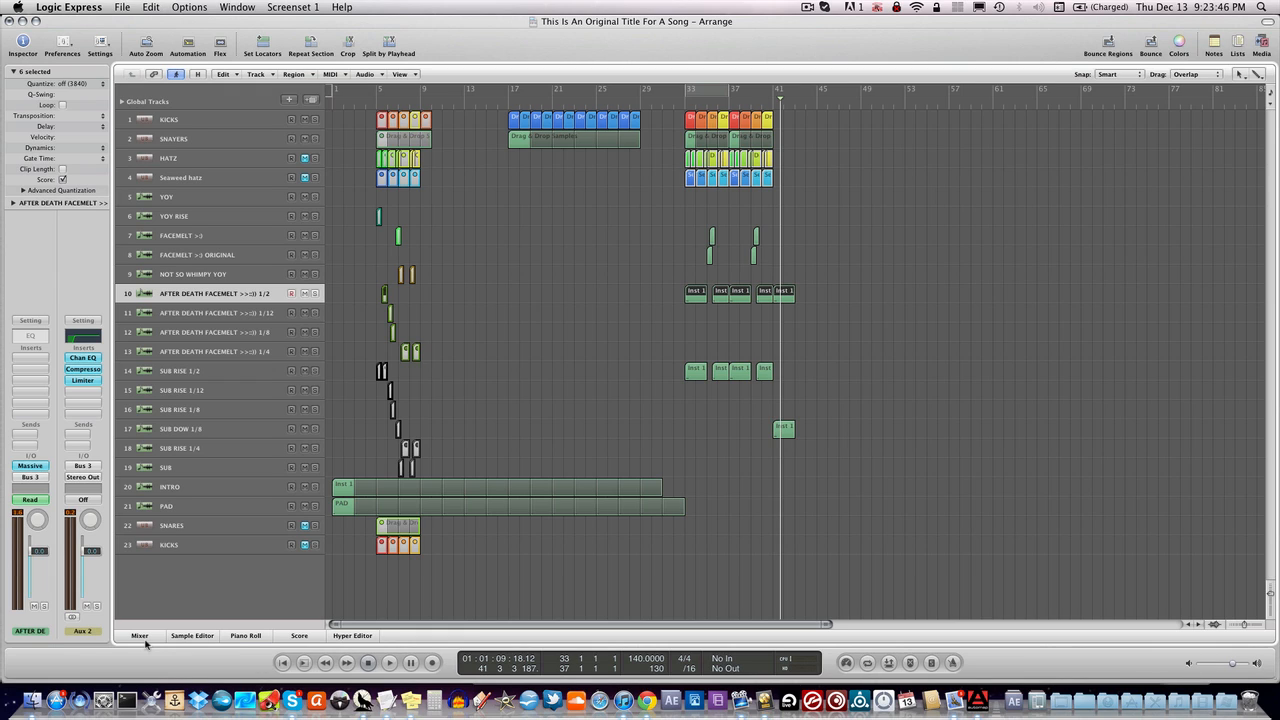
- Set the cycle region to run from bar 33 to bar 41 while playing it back
{"action": "left_click_drag", "start_coordinate": [705, 92], "coordinate": [818, 98]}
{"action": "key", "text": "space"}
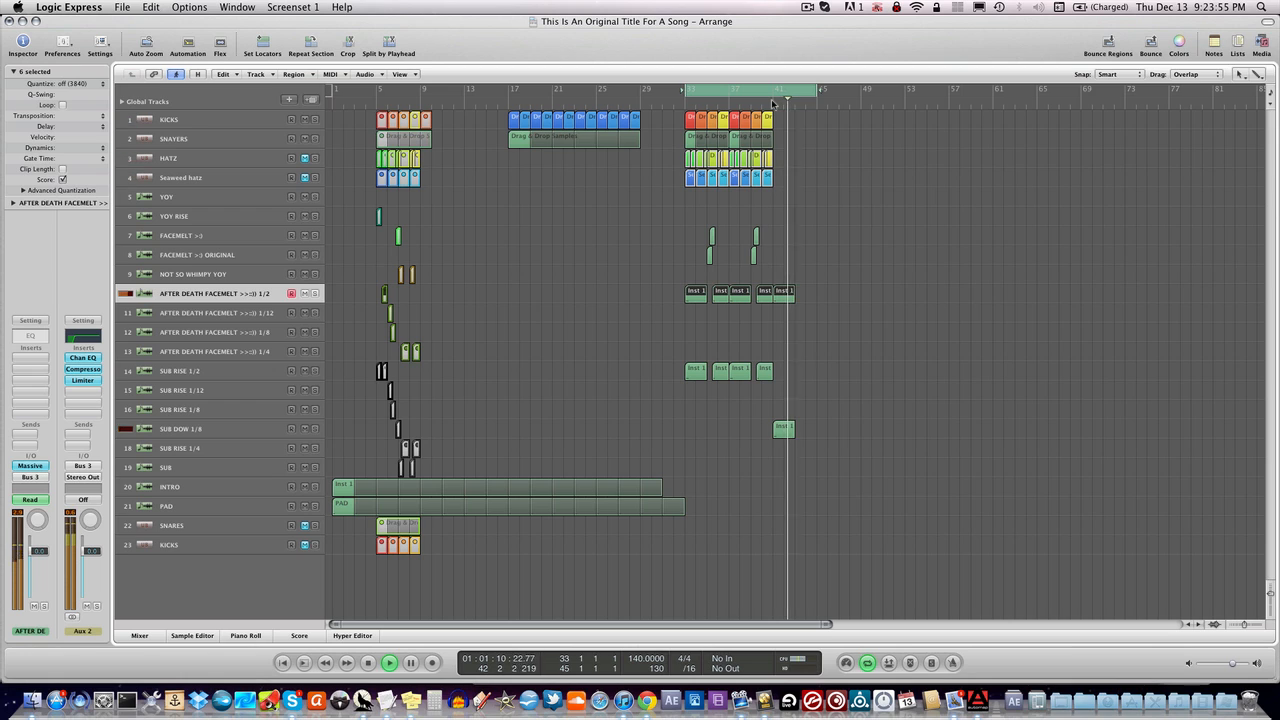
{"action": "key", "text": "space"}
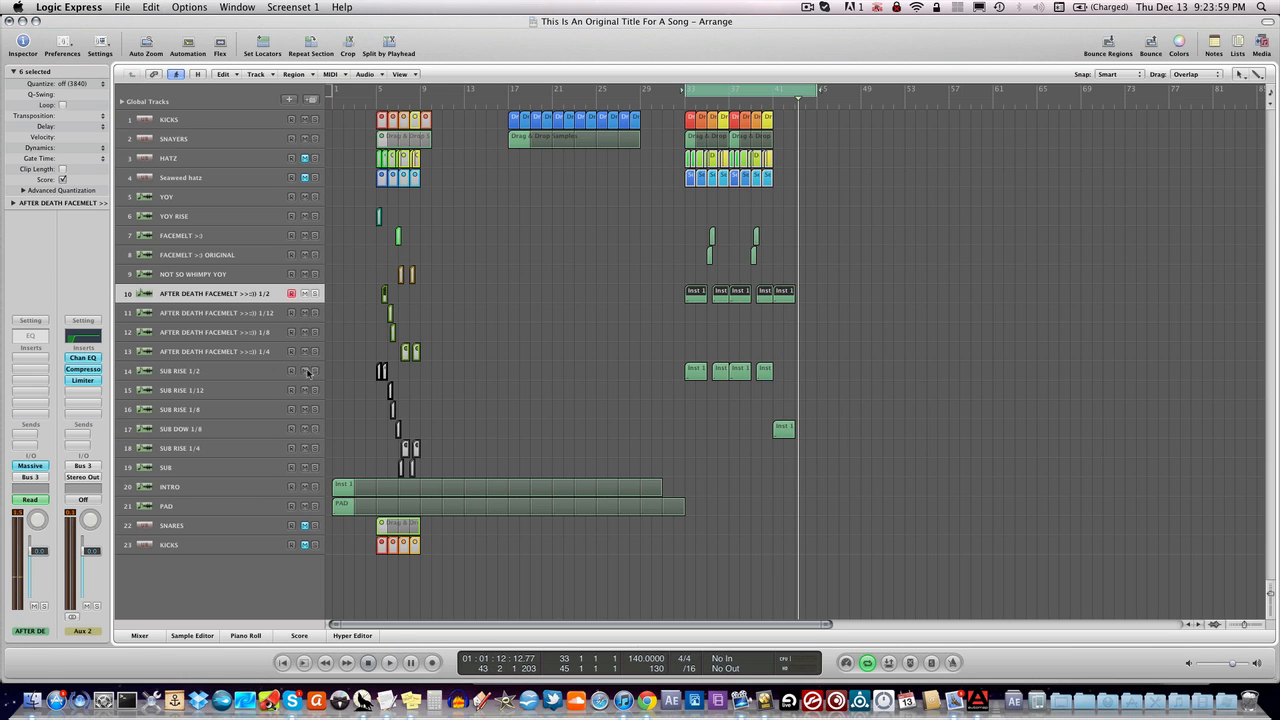
{"action": "key", "text": "space"}
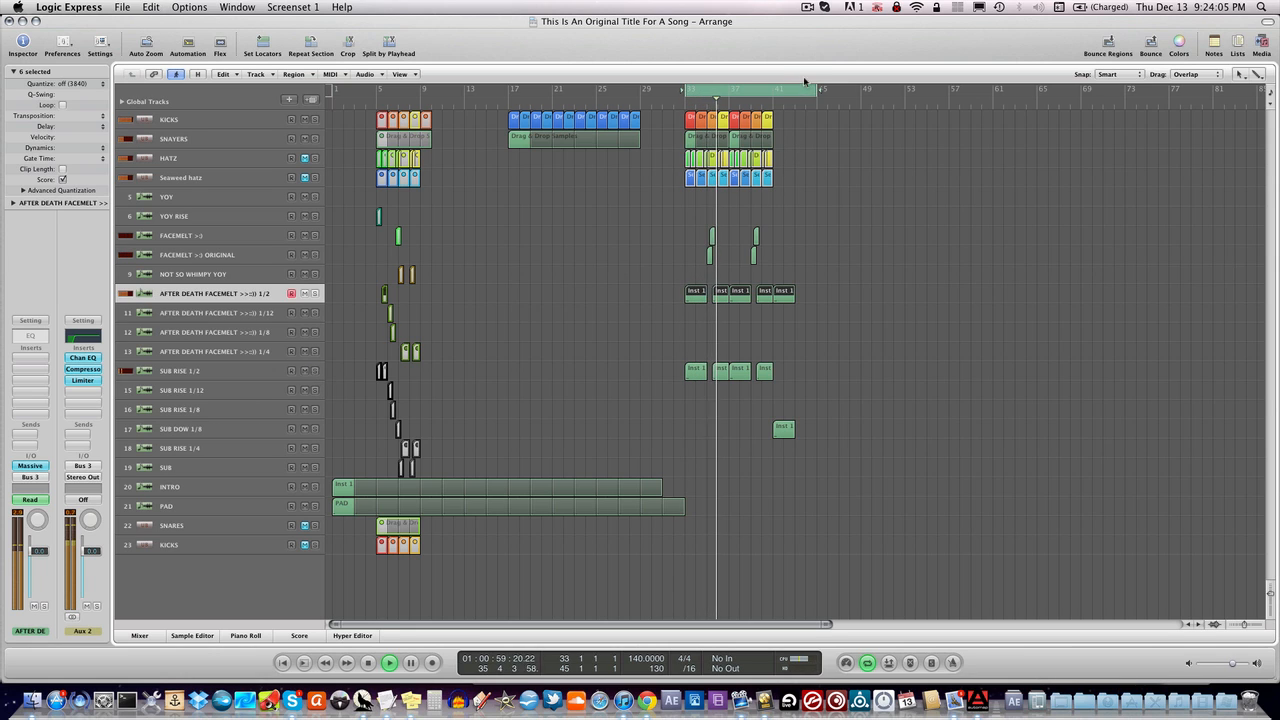
{"action": "left_click_drag", "start_coordinate": [818, 92], "coordinate": [772, 108]}
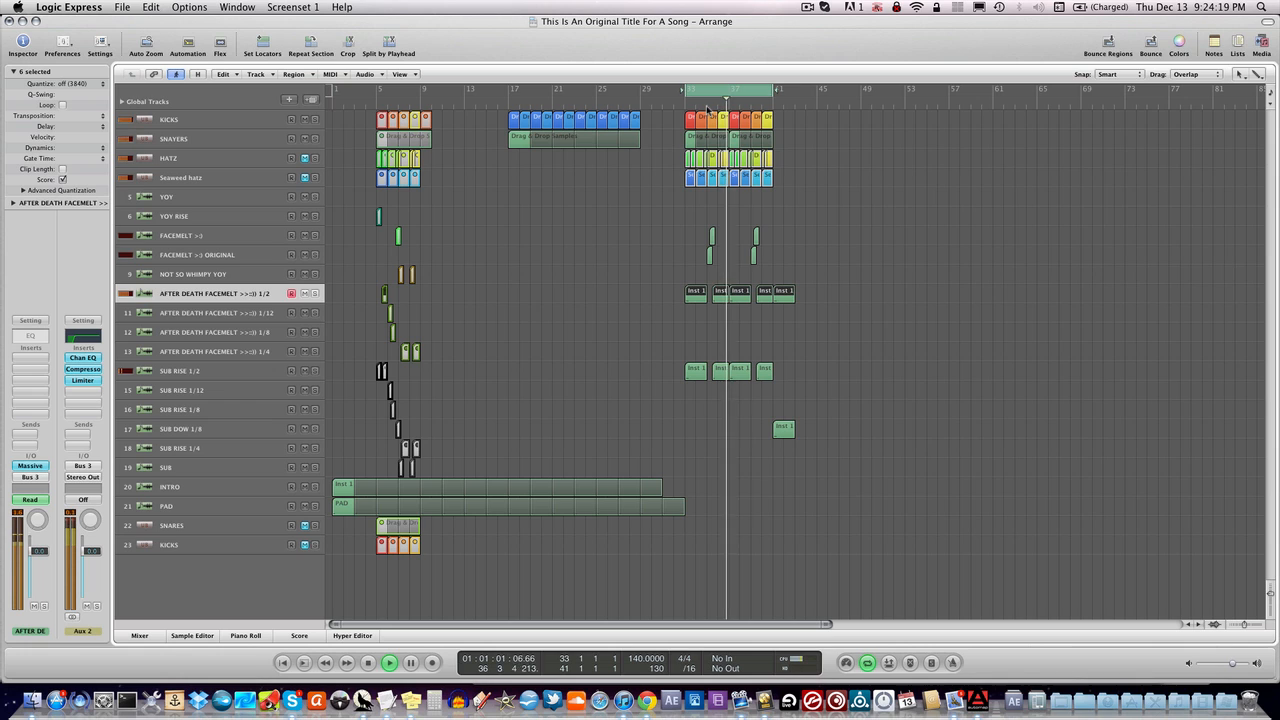
- Delete the third stack of notes from the KICKS region at bar 36
{"action": "key", "text": "space"}
{"action": "double_click", "coordinate": [721, 123]}
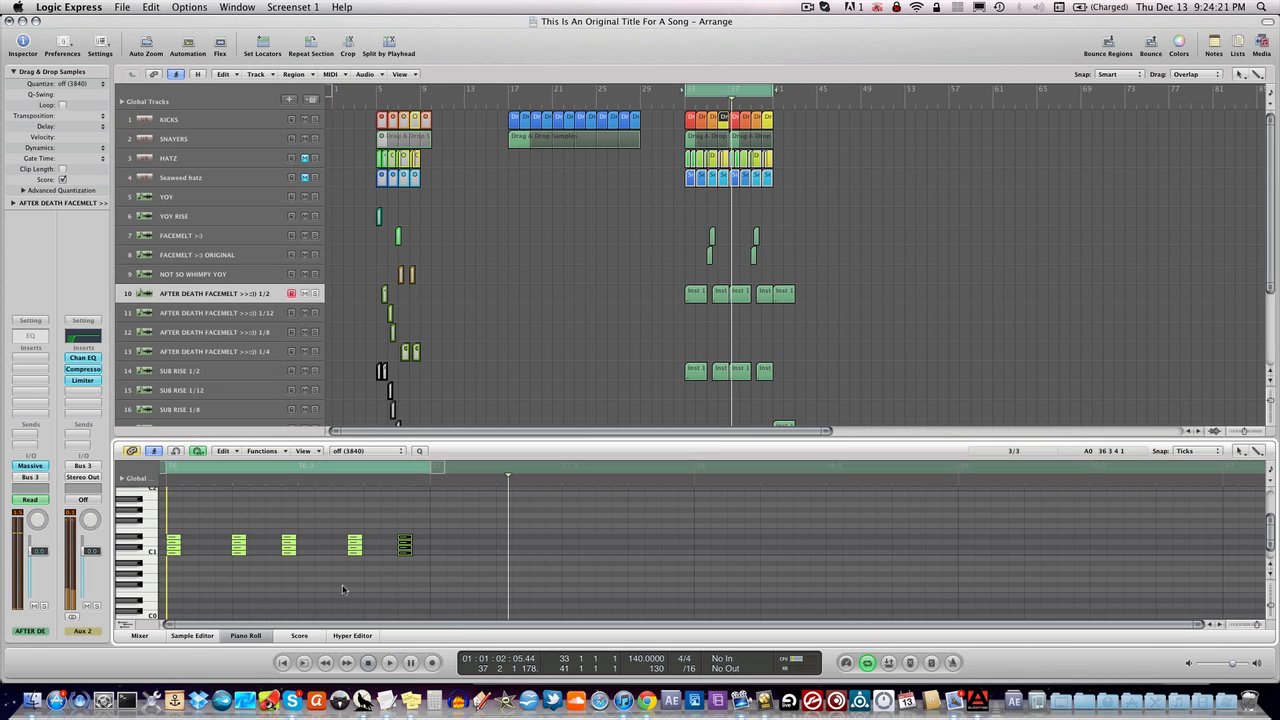
{"action": "left_click", "coordinate": [288, 542]}
{"action": "key", "text": "BackSpace"}
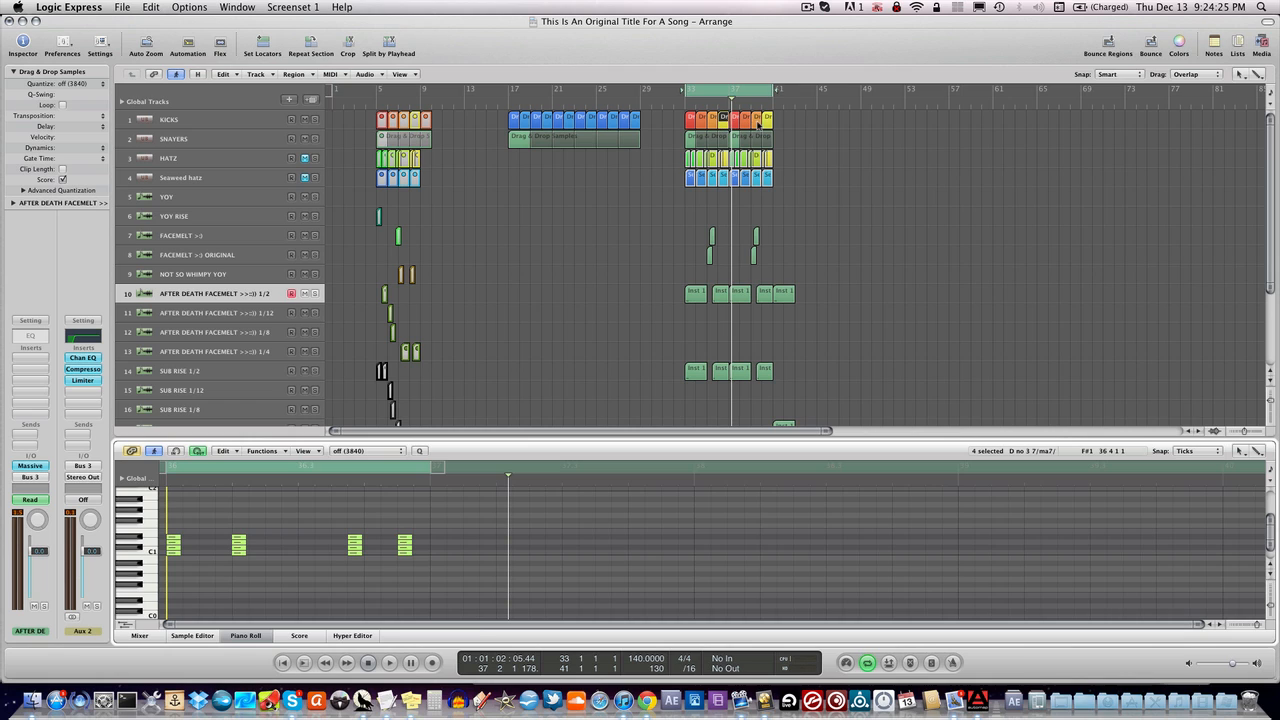
- Replace the last KICKS region at bar 40 with a copy of the edited bar 36 region and play the cycle
{"action": "left_click", "coordinate": [767, 124]}
{"action": "key", "text": "BackSpace"}
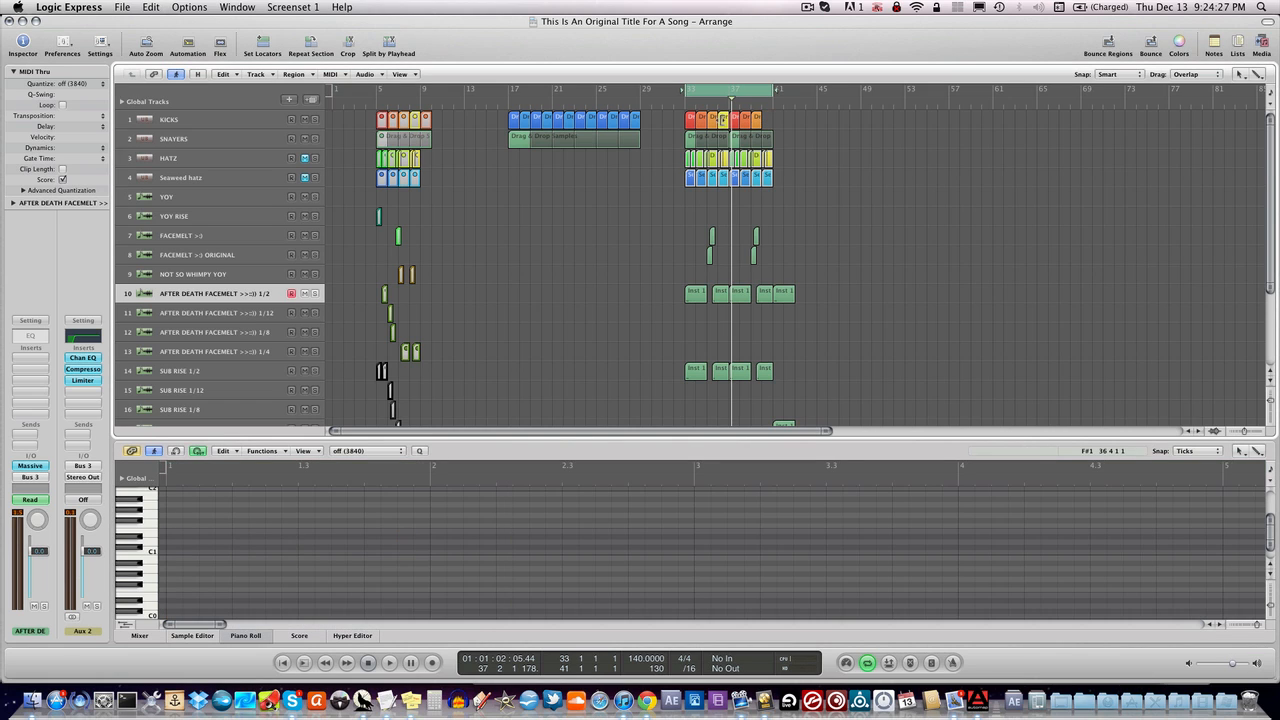
{"action": "left_click", "coordinate": [722, 121]}
{"action": "left_click_drag", "start_coordinate": [722, 121], "coordinate": [767, 126]}
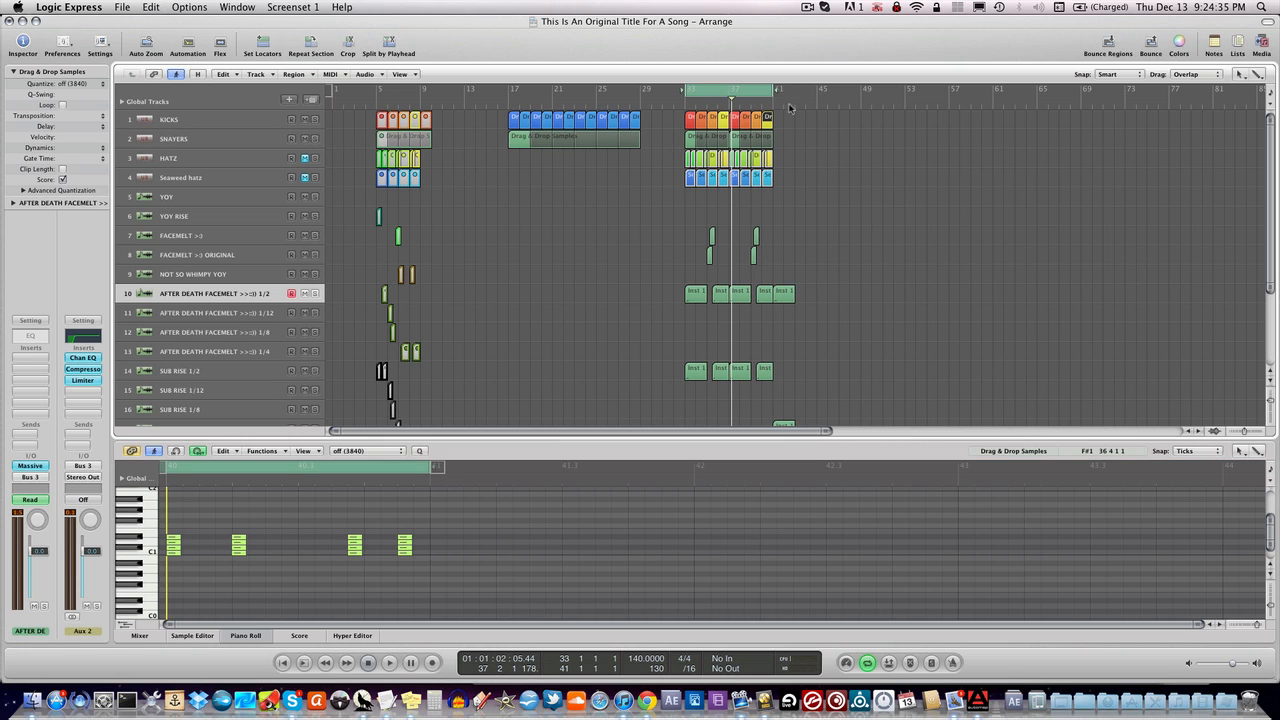
{"action": "key", "text": "space"}
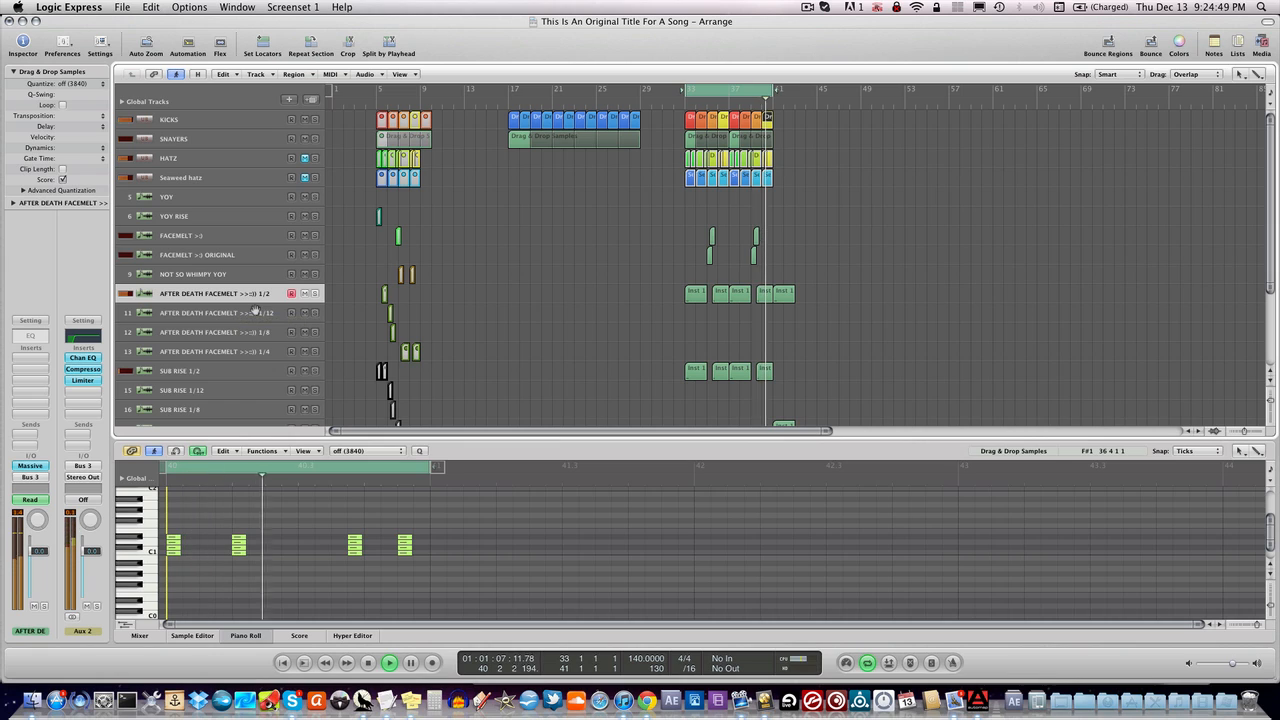
{"action": "key", "text": "space"}
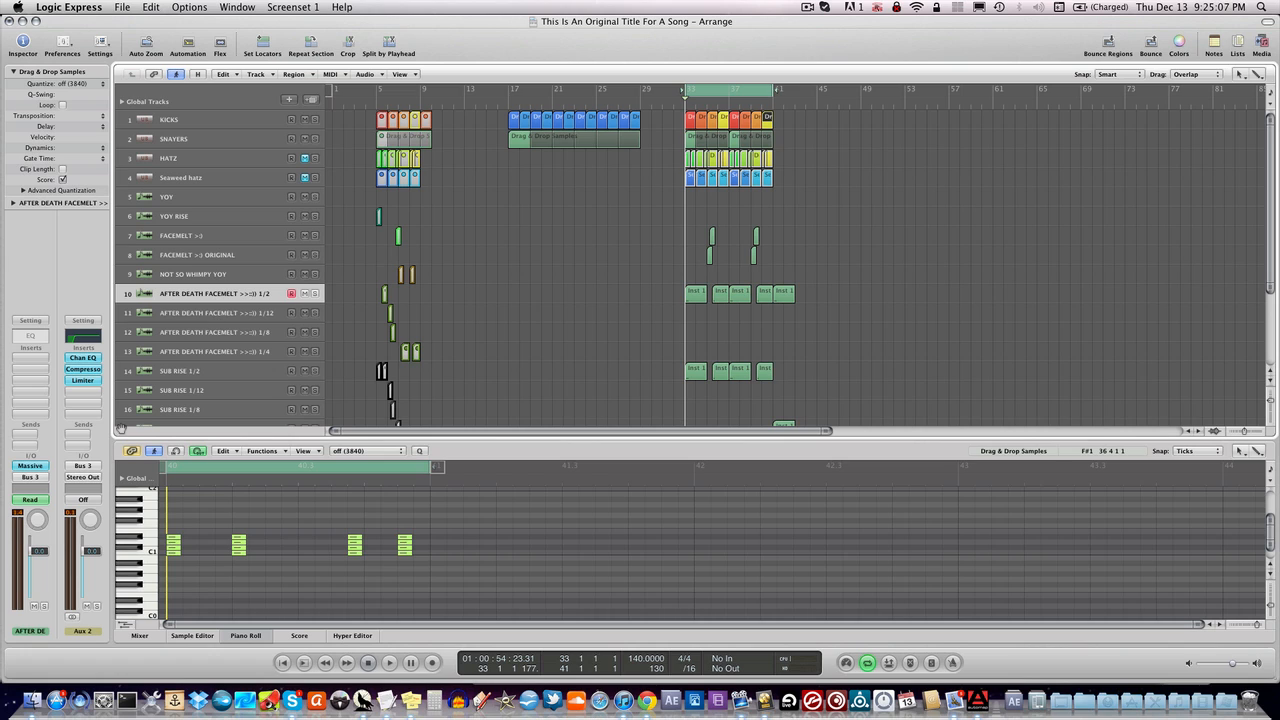
- Add a send to Bus 5 on the AFTER DEATH FACEMELT 1/2 channel
{"action": "left_click", "coordinate": [36, 446]}
{"action": "mouse_move", "coordinate": [38, 448]}
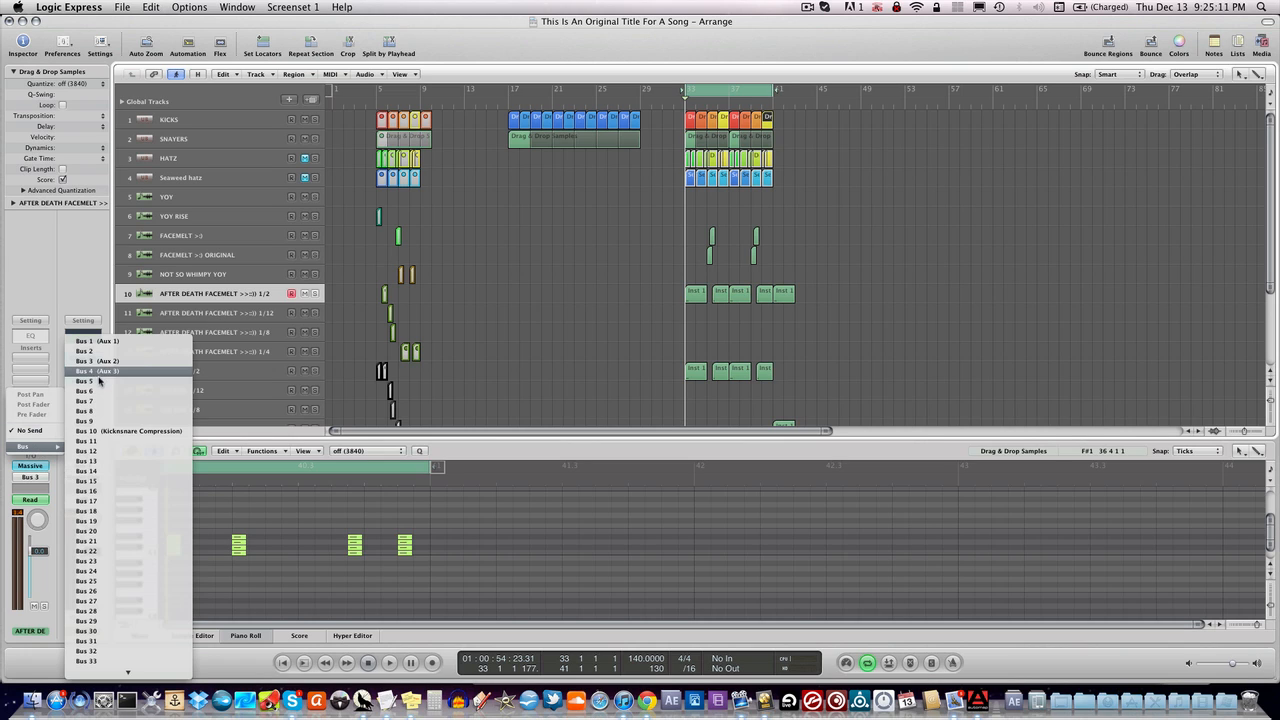
{"action": "left_click", "coordinate": [98, 381]}
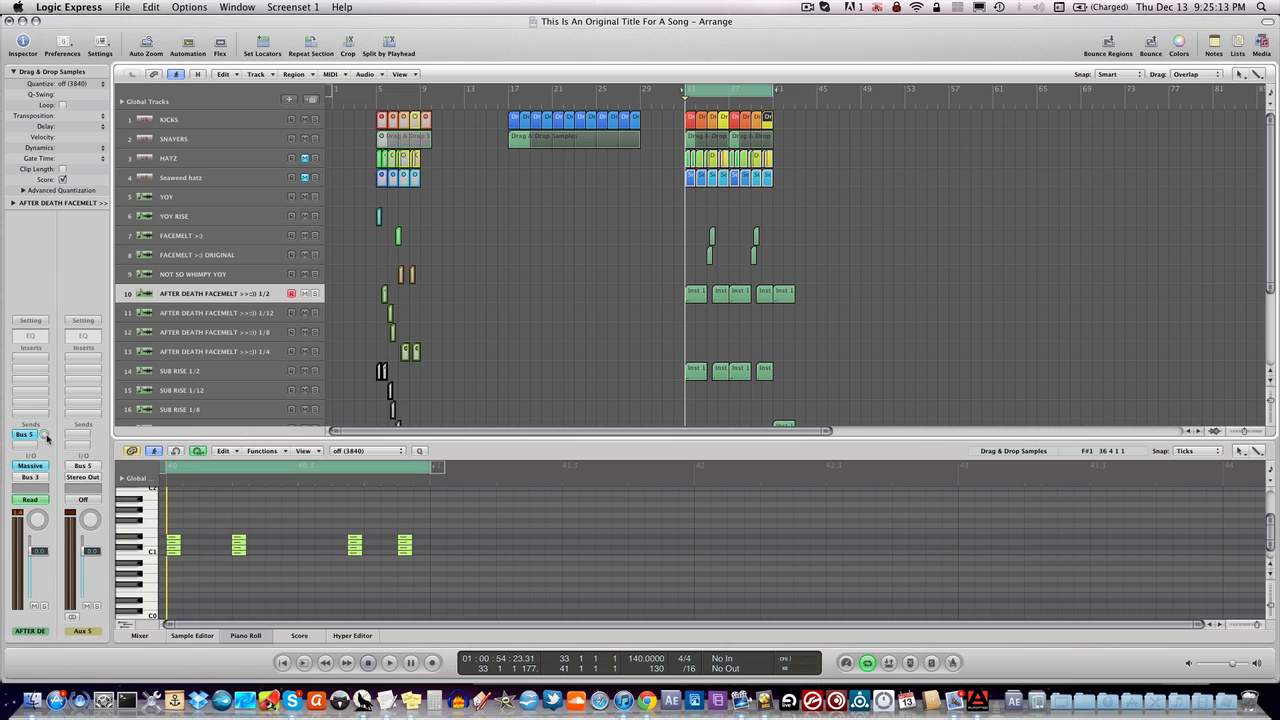
- Insert a stereo Bass Amp plug-in on the Aux 5 channel
{"action": "left_click", "coordinate": [86, 366]}
{"action": "mouse_move", "coordinate": [90, 395]}
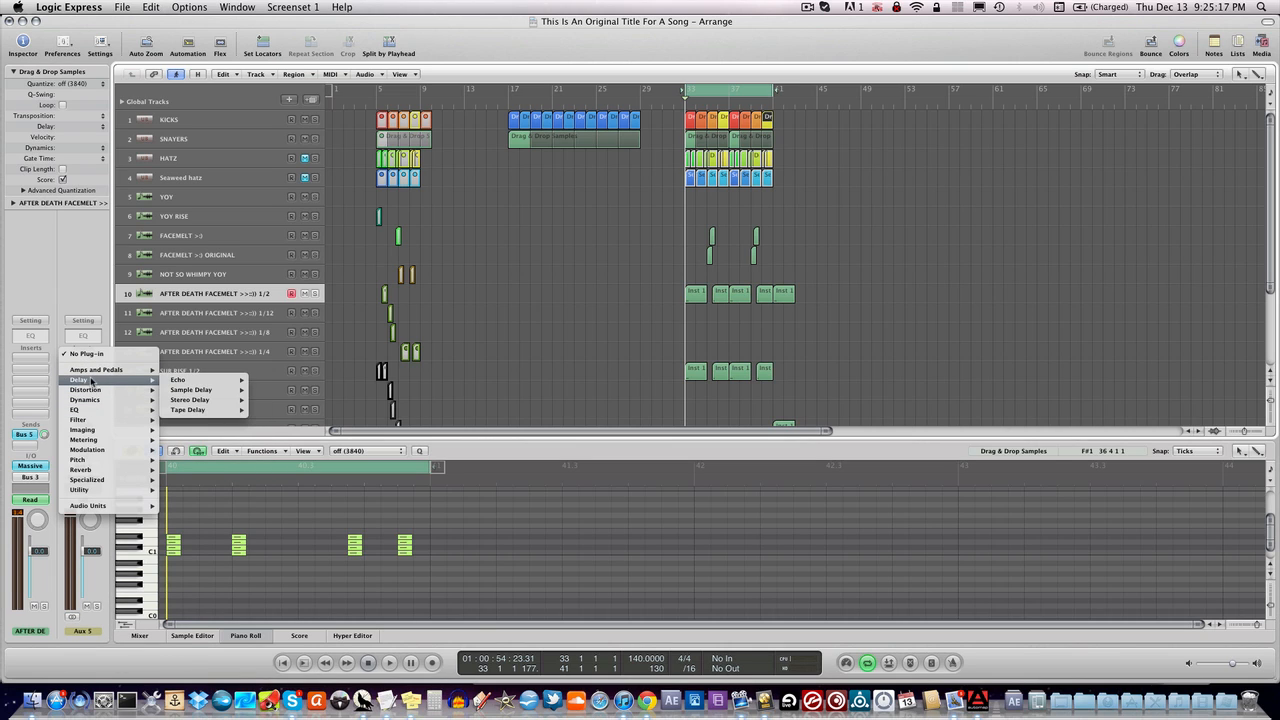
{"action": "mouse_move", "coordinate": [202, 384]}
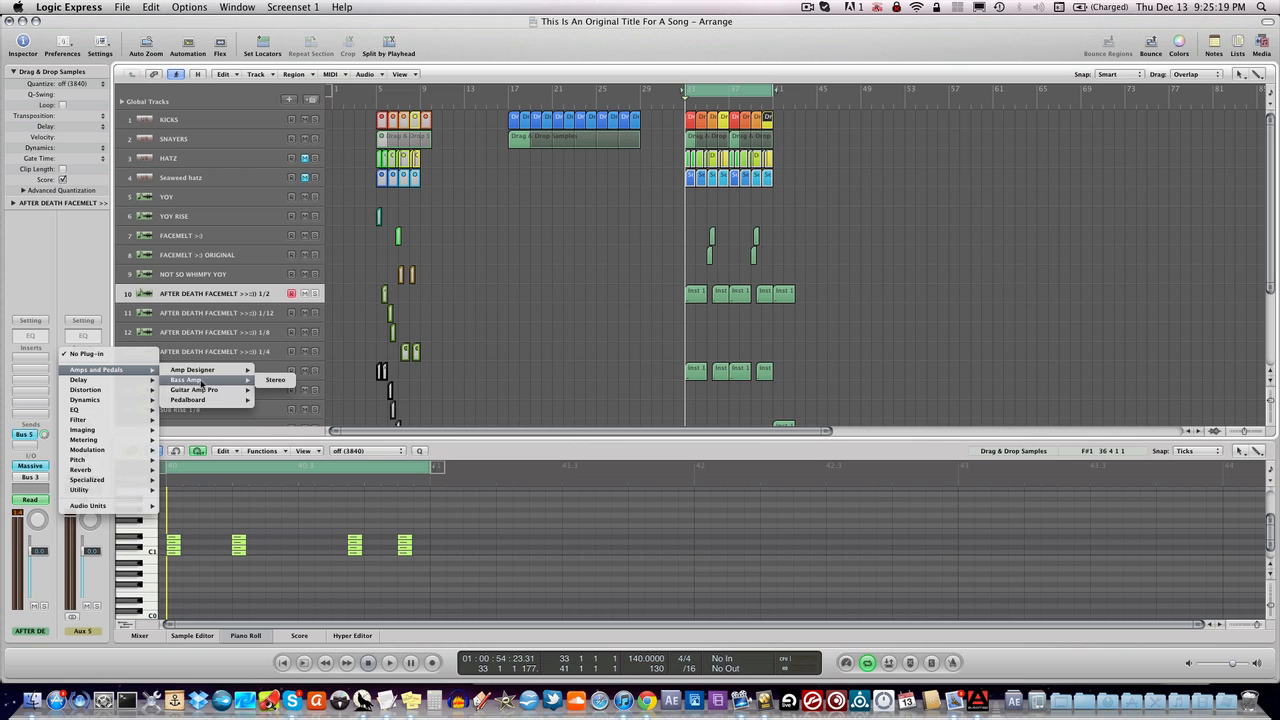
{"action": "left_click", "coordinate": [287, 384]}
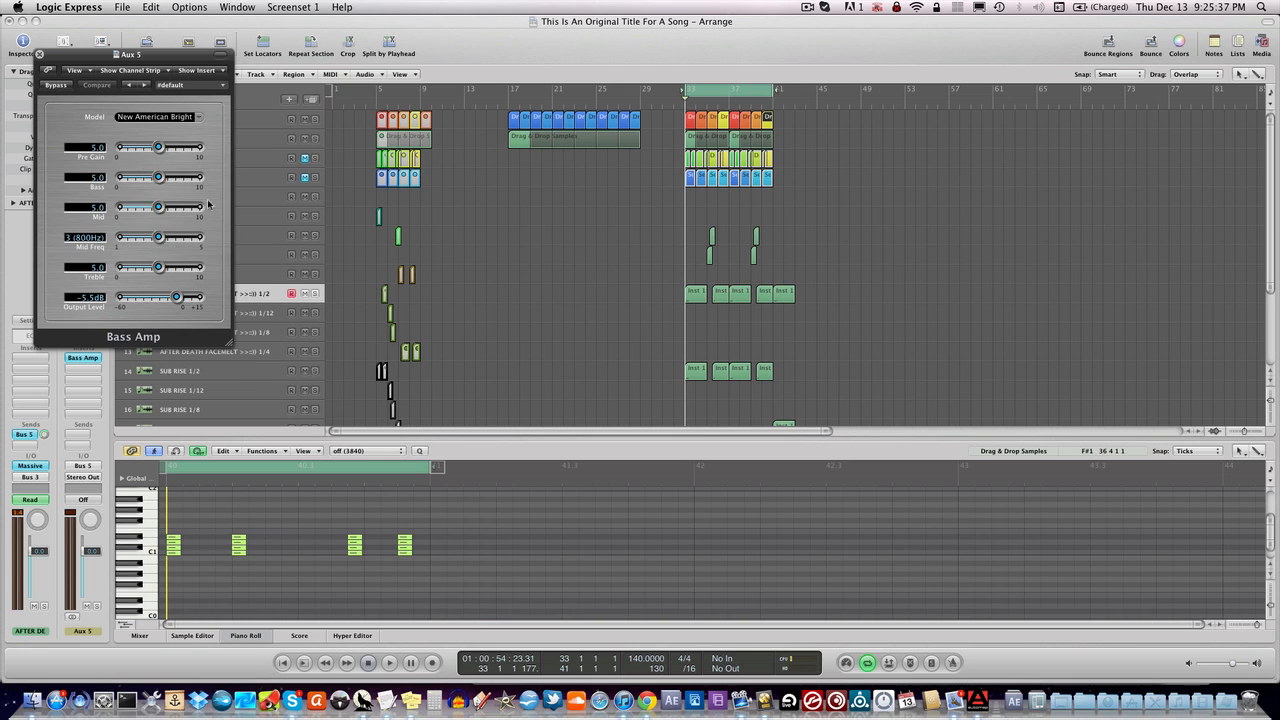
- Set the Bass Amp model to Top Class DI Deep
{"action": "left_click", "coordinate": [198, 121]}
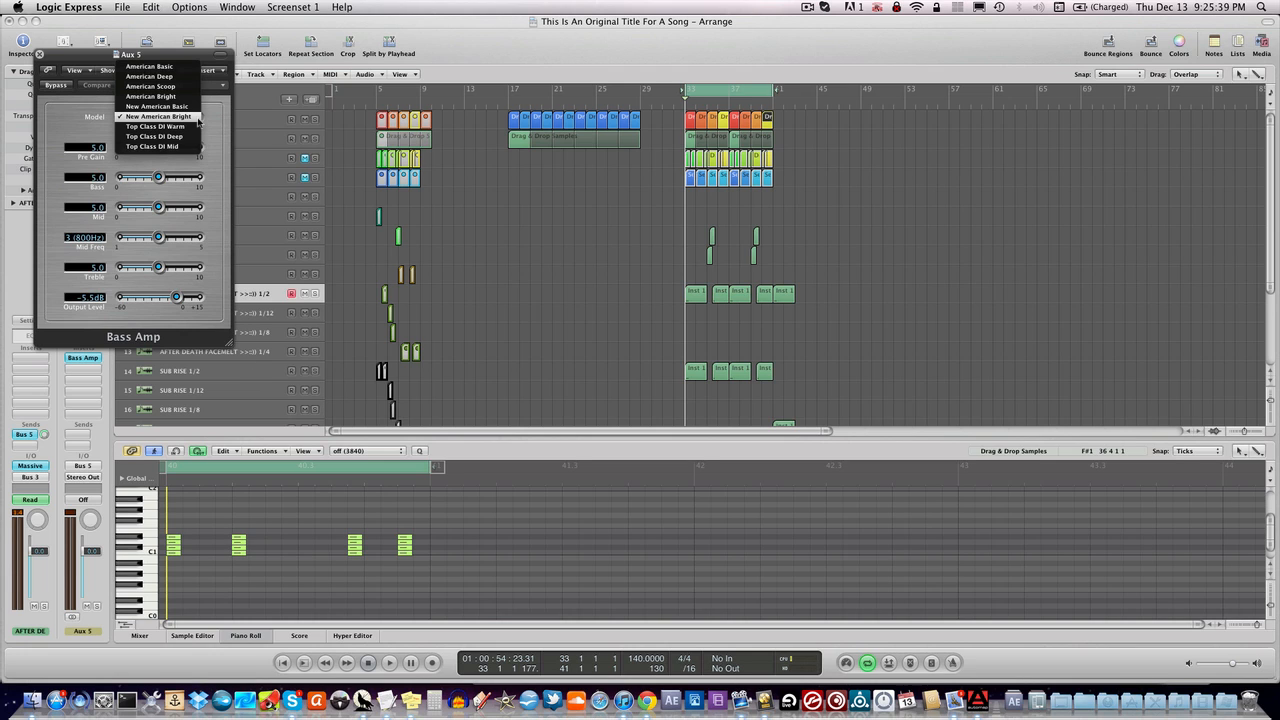
{"action": "left_click", "coordinate": [202, 61]}
{"action": "left_click_drag", "start_coordinate": [202, 58], "coordinate": [395, 95]}
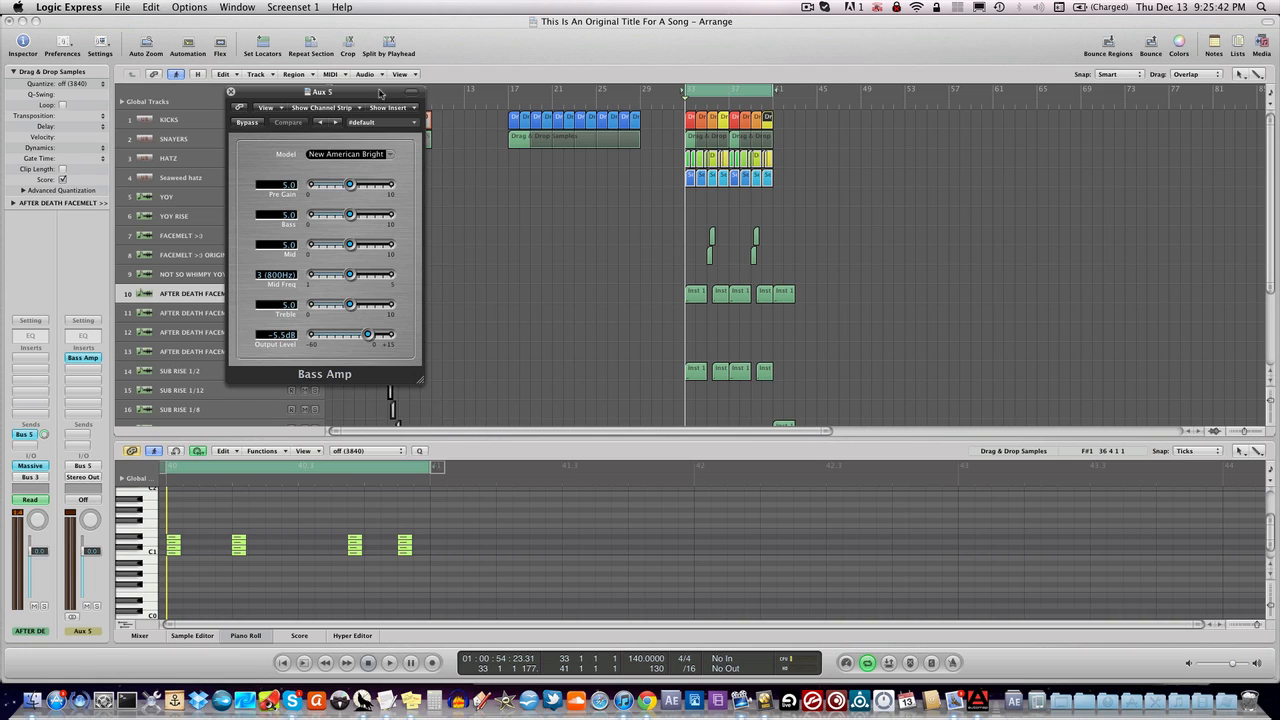
{"action": "left_click", "coordinate": [389, 155]}
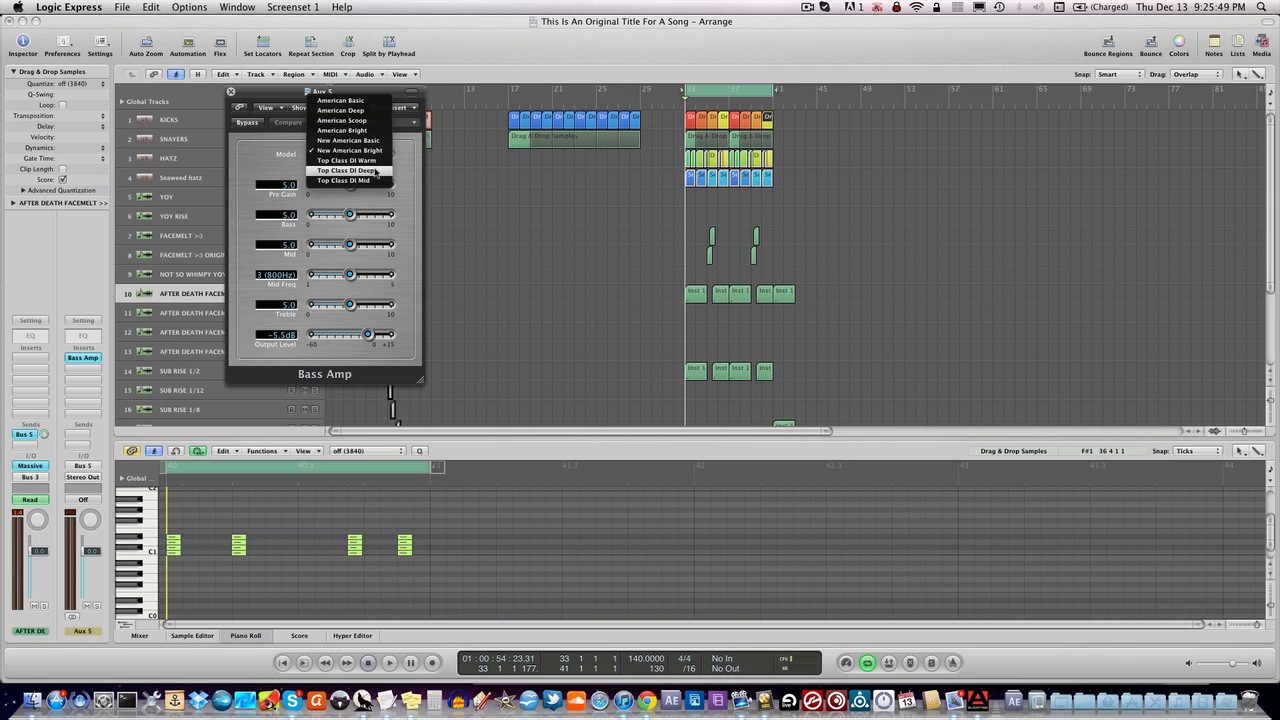
{"action": "left_click", "coordinate": [375, 171]}
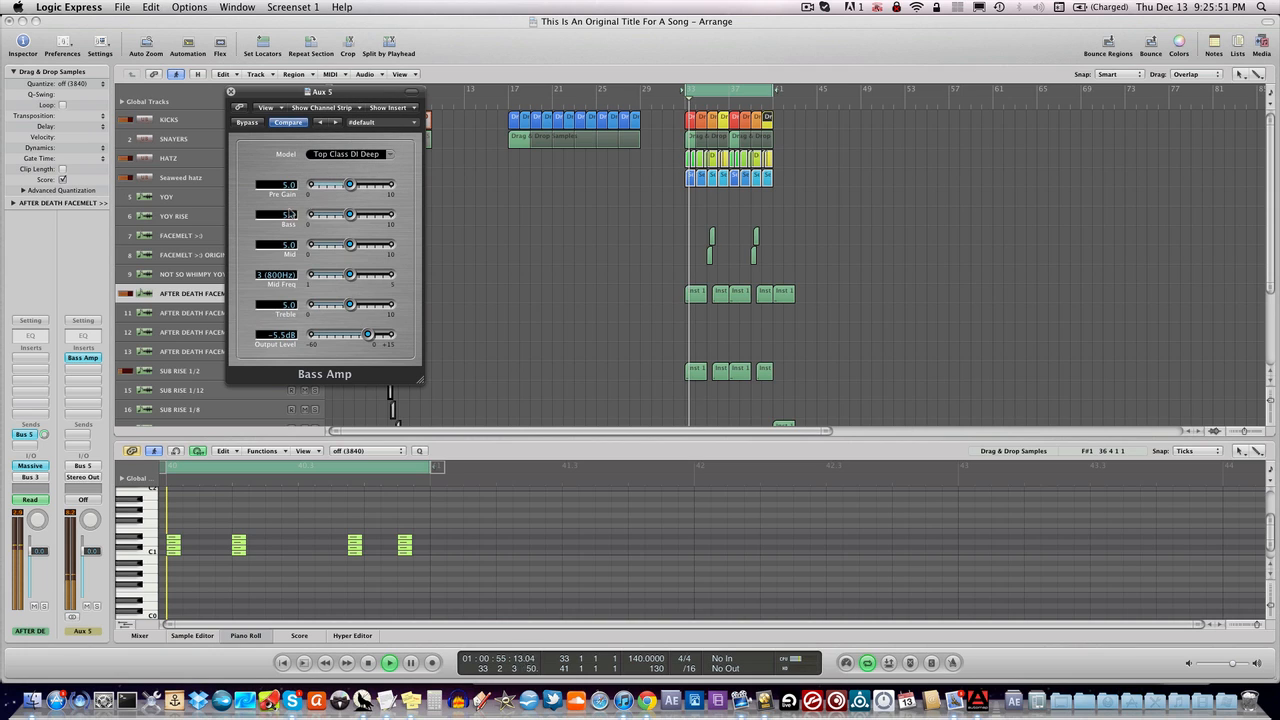
- Solo the Aux 5 channel and raise the Bass Amp output level to 1.5 dB while listening to the cycle
{"action": "left_click", "coordinate": [98, 607]}
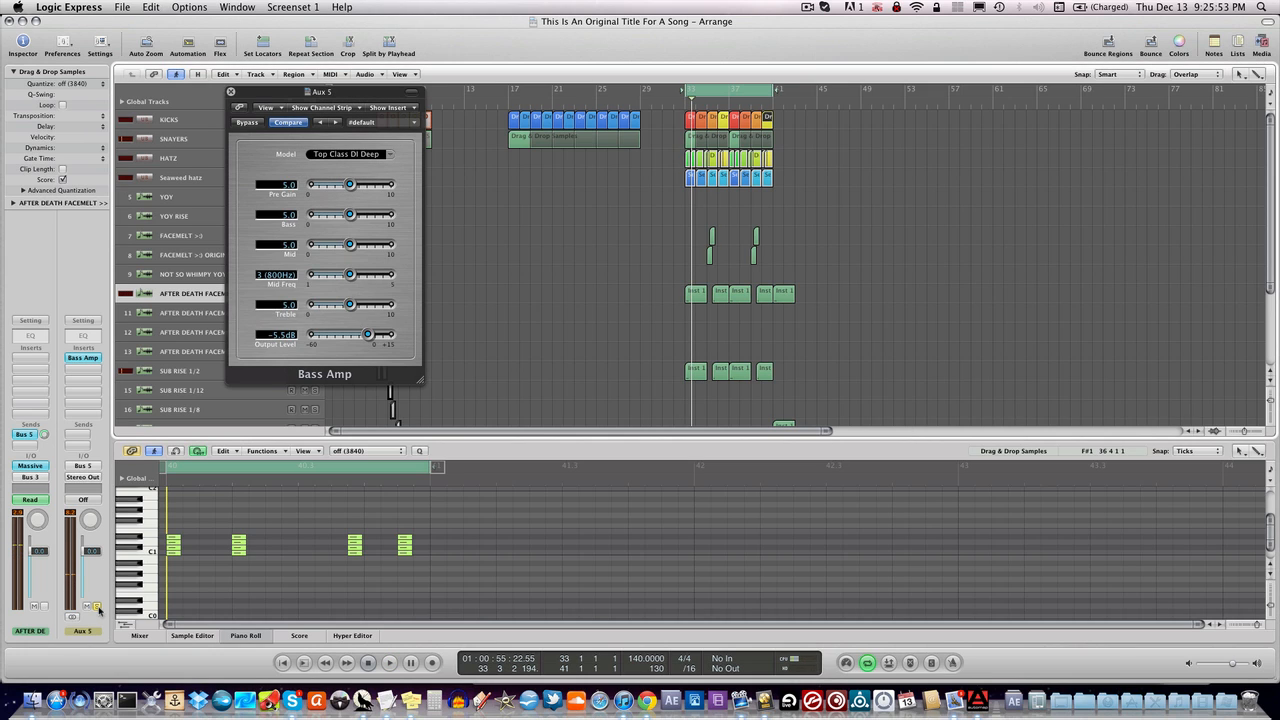
{"action": "key", "text": "space"}
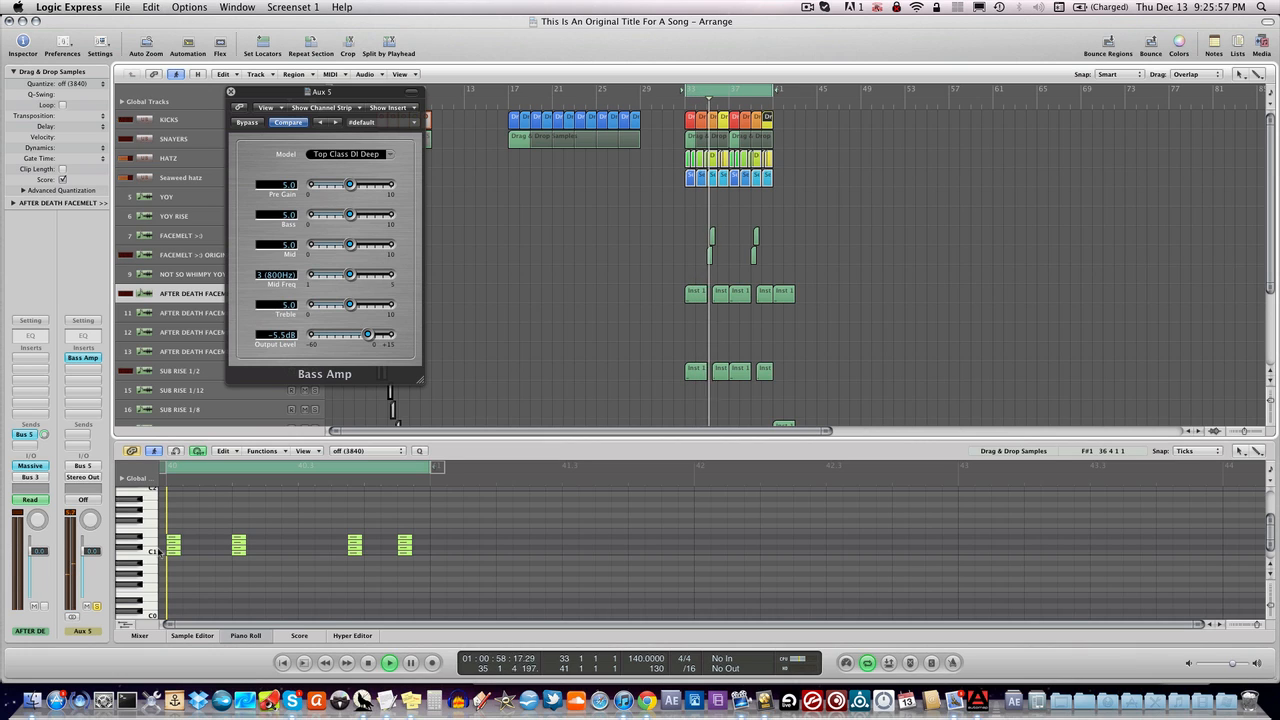
{"action": "left_click_drag", "start_coordinate": [367, 334], "coordinate": [377, 334]}
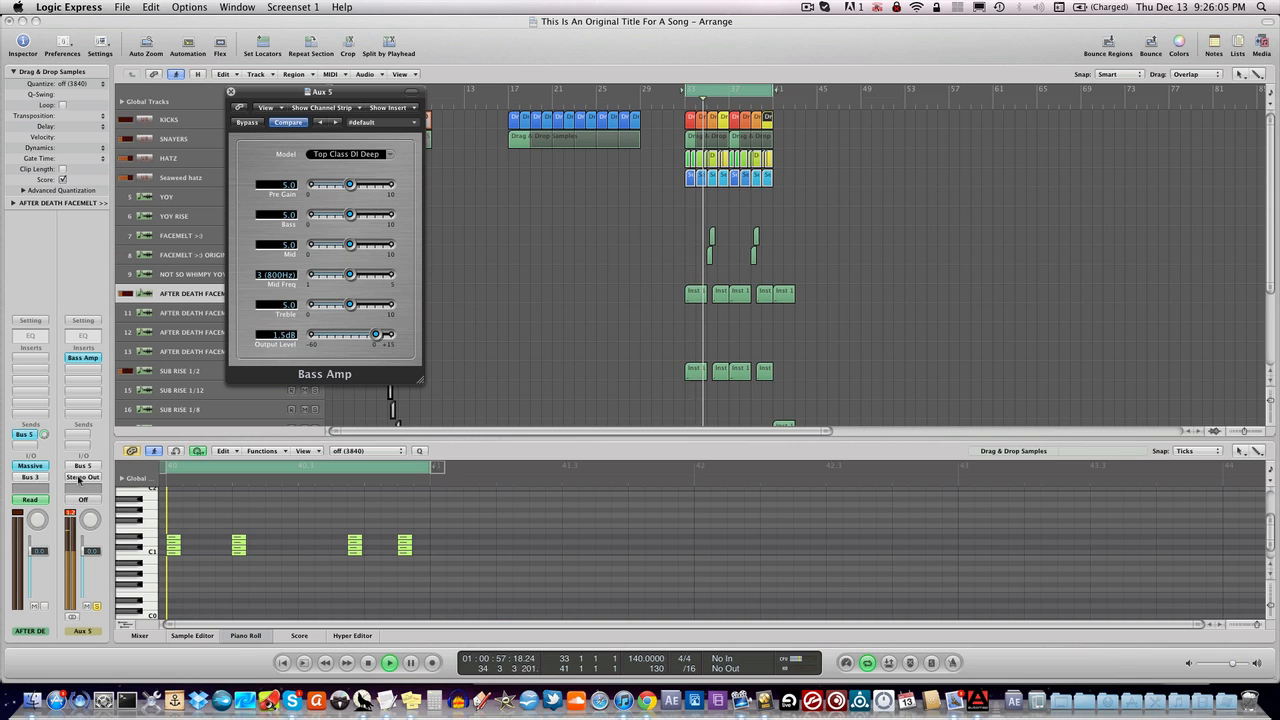
{"action": "key", "text": "space"}
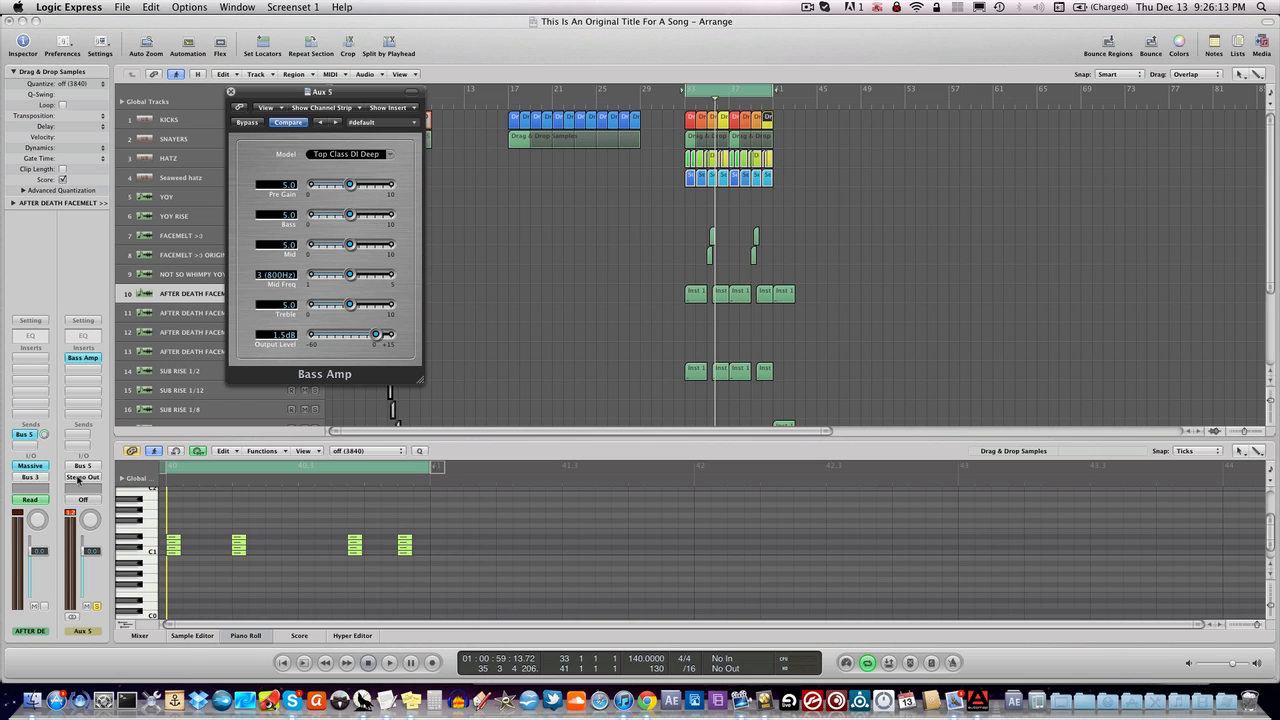
{"action": "key", "text": "space"}
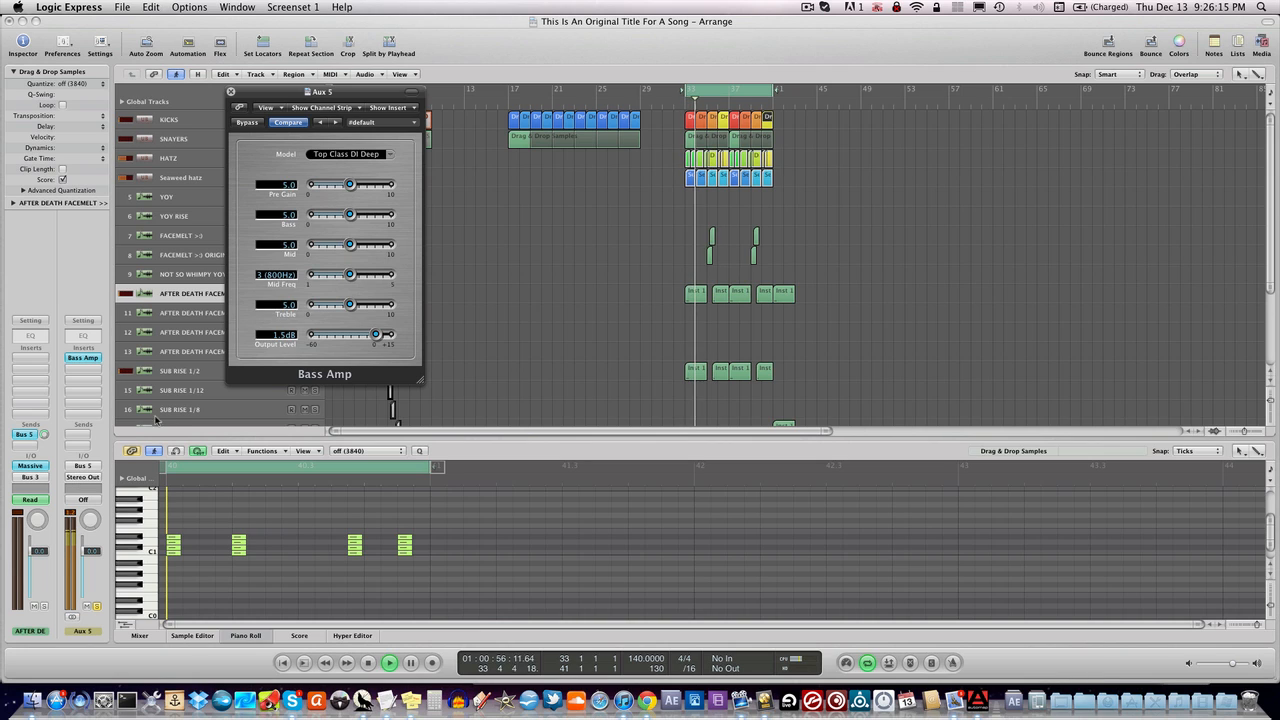
- Route the output of the Aux 5 channel to Bus 3
{"action": "left_click", "coordinate": [83, 477]}
{"action": "mouse_move", "coordinate": [86, 521]}
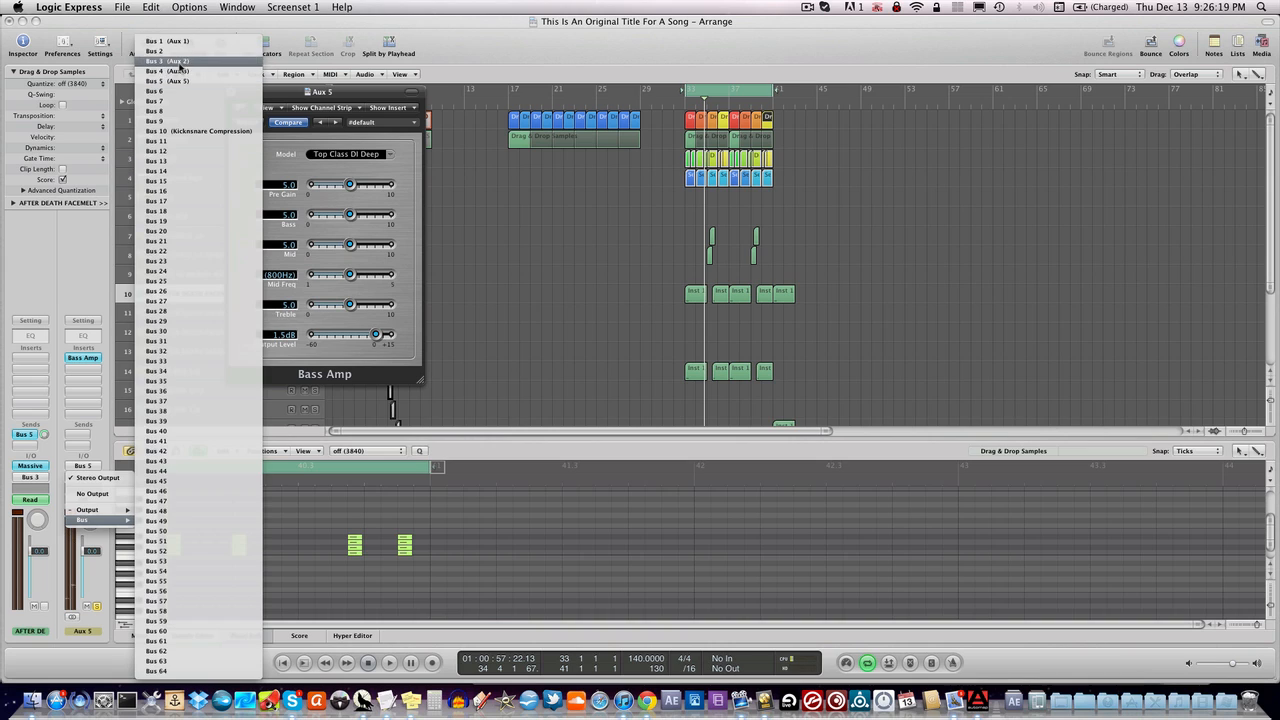
{"action": "left_click", "coordinate": [179, 62]}
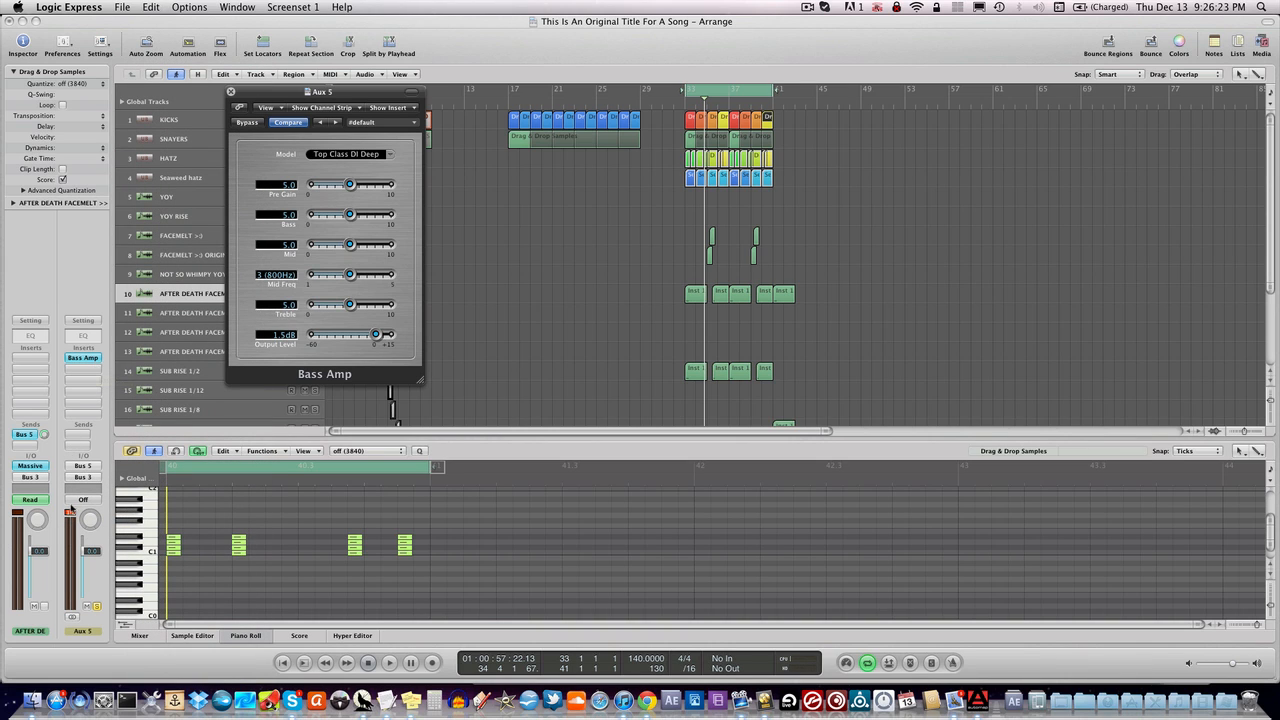
- Add a Channel EQ to the Aux 5 channel and turn on its analyzer at high resolution
{"action": "double_click", "coordinate": [83, 336]}
{"action": "left_click", "coordinate": [60, 217]}
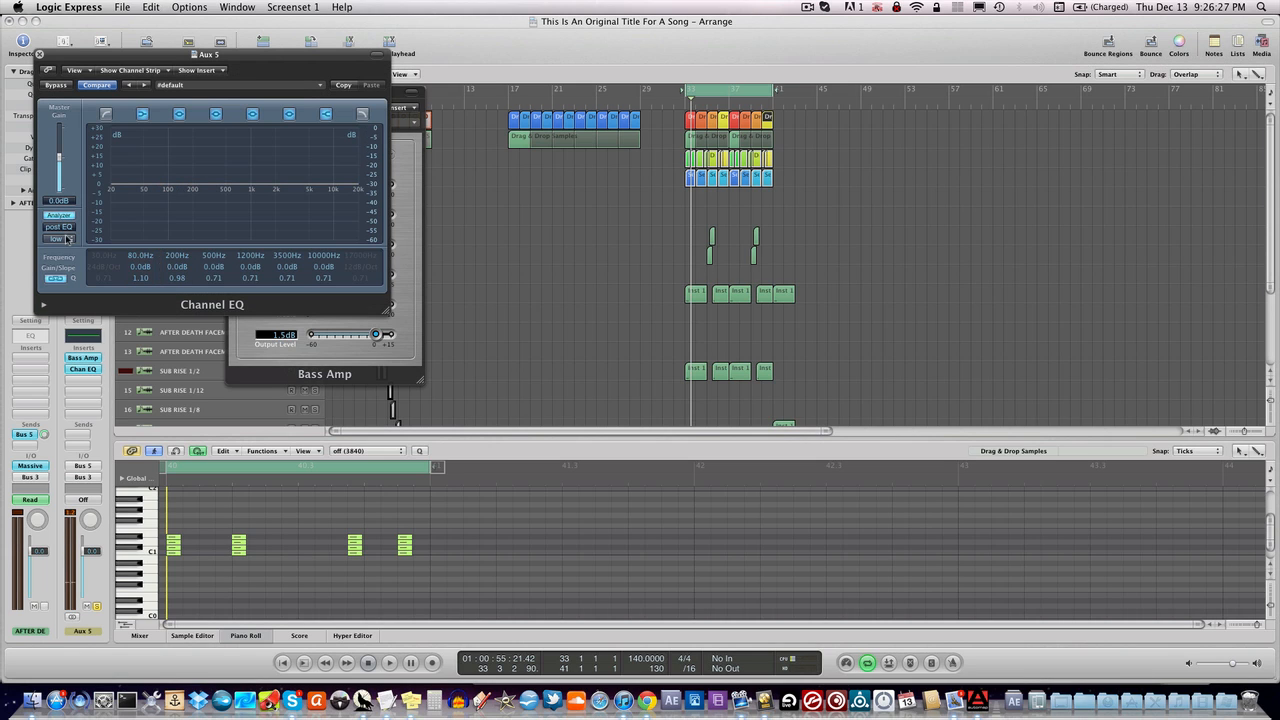
{"action": "left_click", "coordinate": [58, 239]}
{"action": "left_click", "coordinate": [62, 259]}
- Shape the Aux 5 Channel EQ over a shortened cycle: -2.5 dB at 690 Hz with Q 0.10, +3.5 dB at 83 Hz, +5 dB at 11000 Hz
{"action": "left_click_drag", "start_coordinate": [230, 193], "coordinate": [238, 200]}
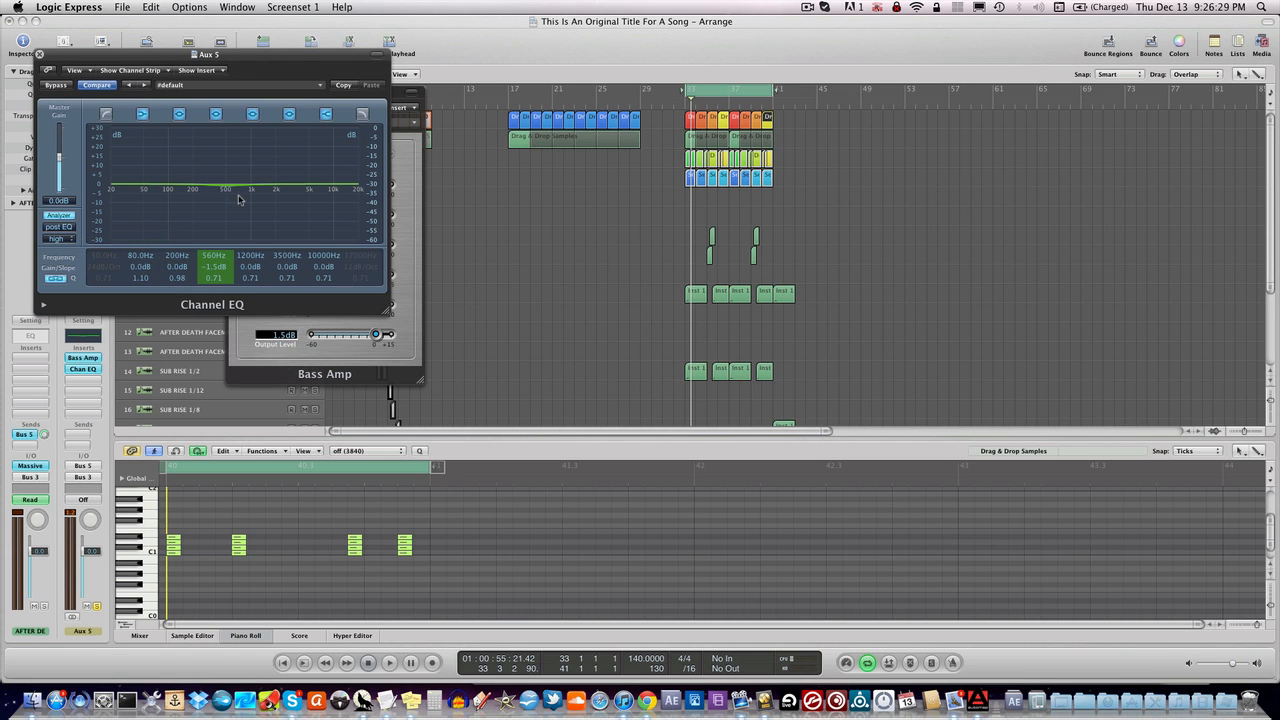
{"action": "key", "text": "space"}
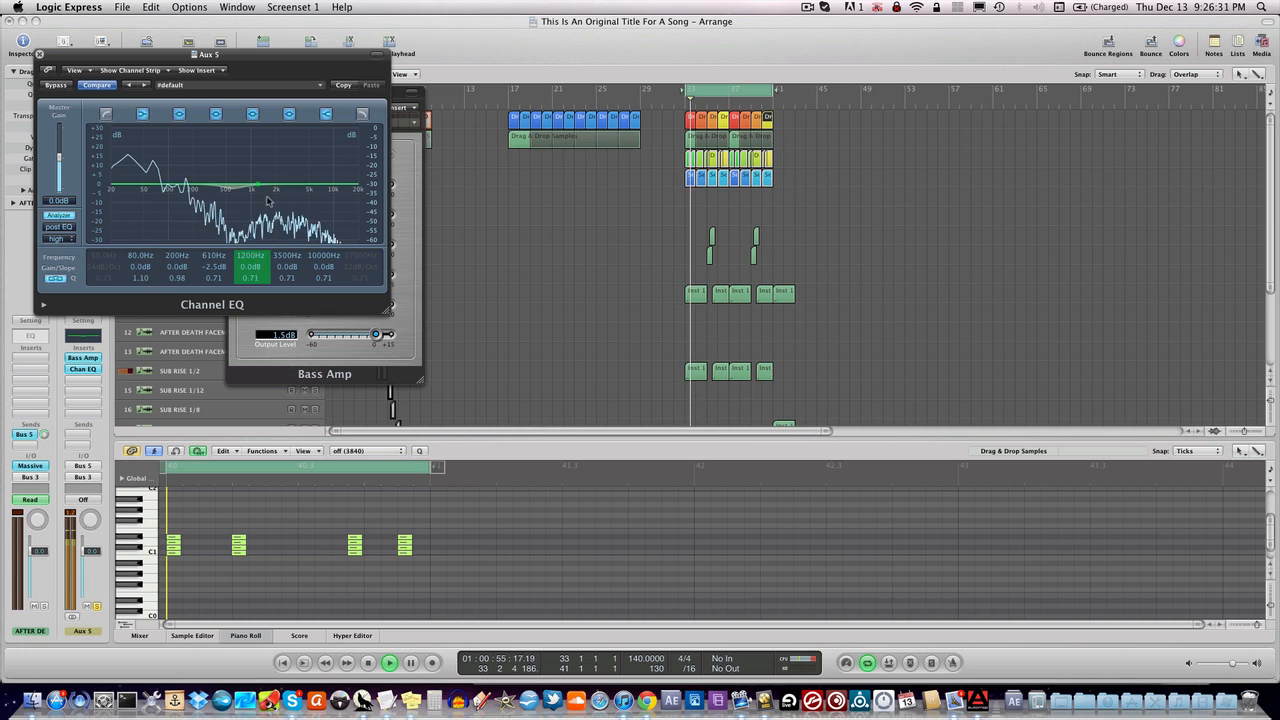
{"action": "left_click_drag", "start_coordinate": [236, 192], "coordinate": [270, 281]}
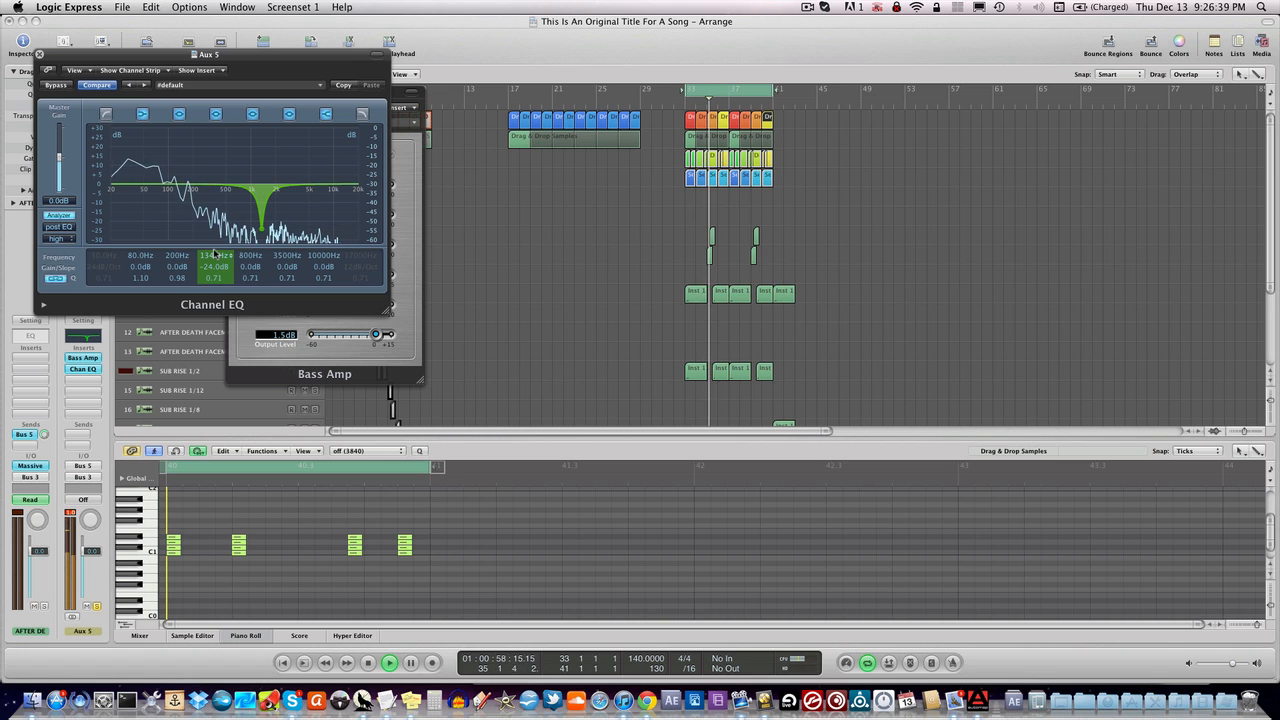
{"action": "key", "text": "space"}
{"action": "key", "text": "space"}
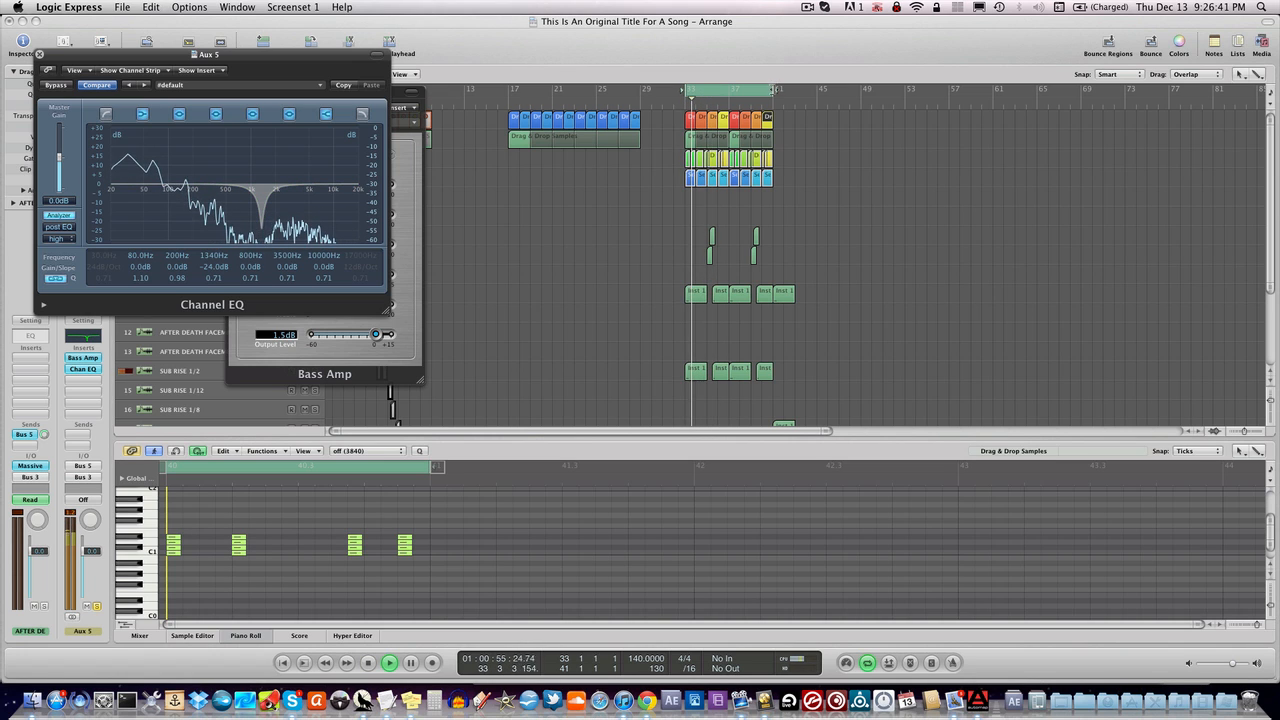
{"action": "left_click_drag", "start_coordinate": [772, 90], "coordinate": [708, 90]}
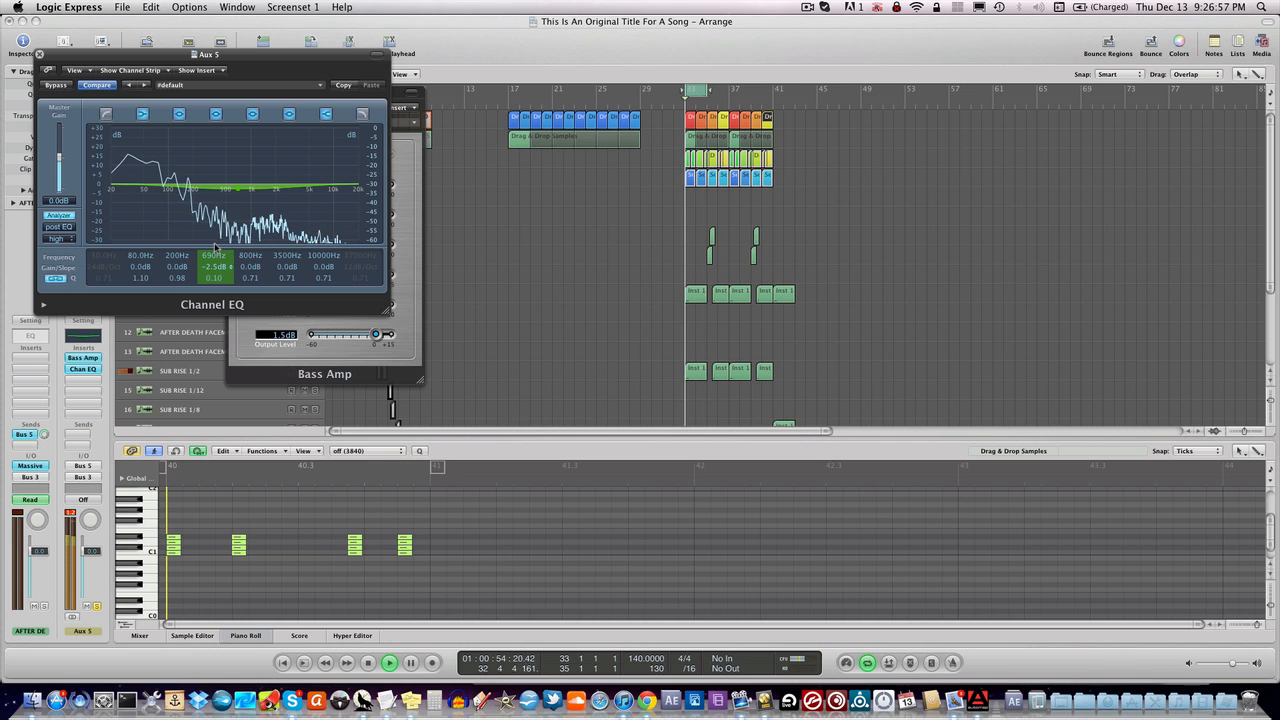
{"action": "left_click_drag", "start_coordinate": [336, 196], "coordinate": [340, 184]}
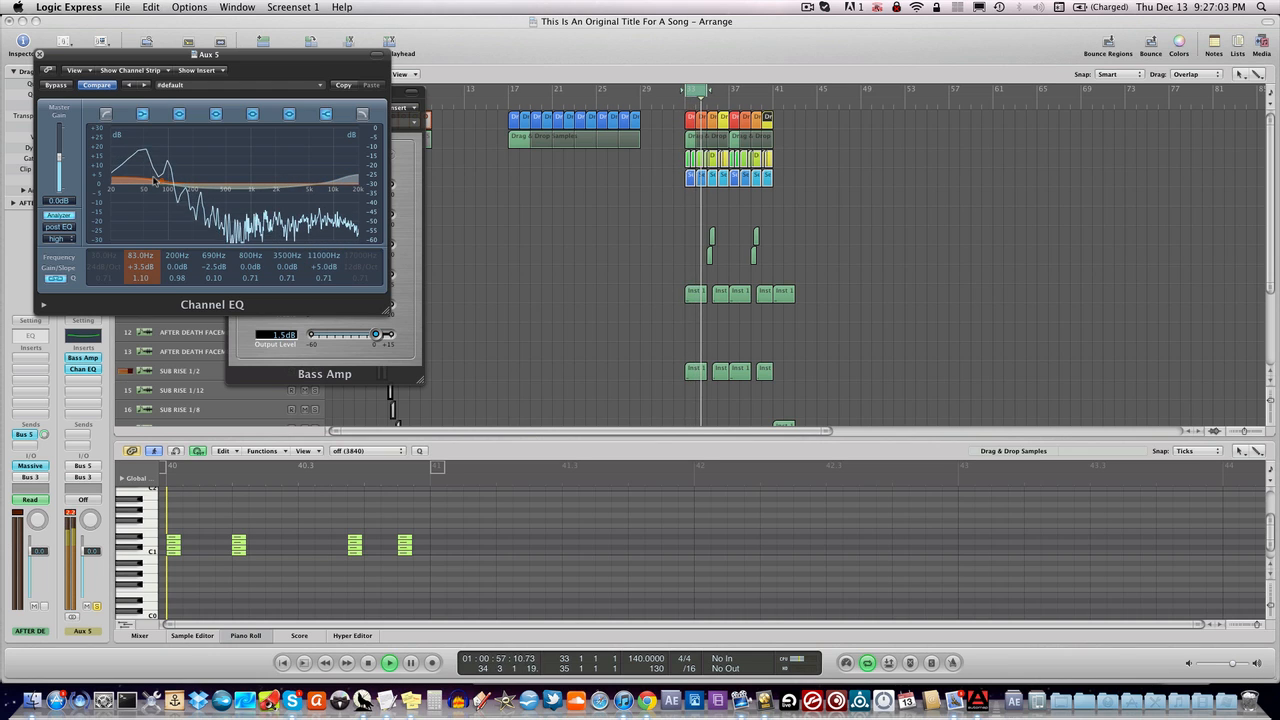
{"action": "left_click", "coordinate": [39, 53]}
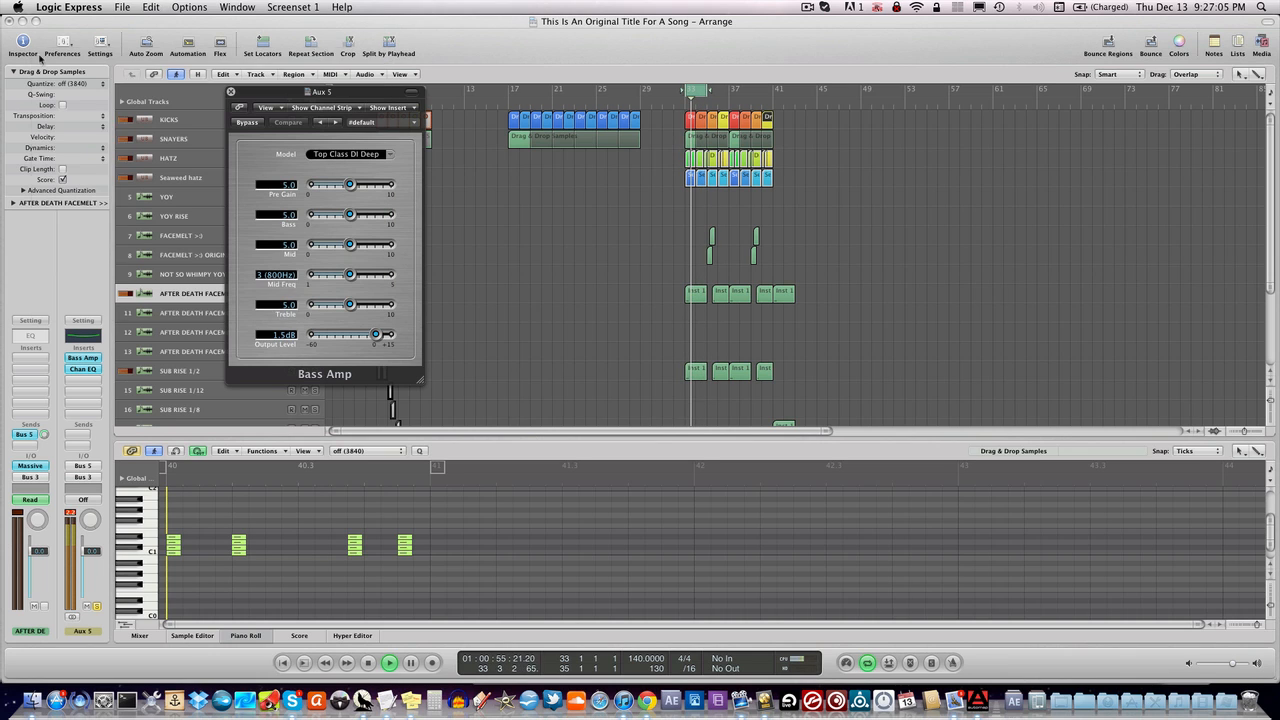
- Insert a Compressor after the Channel EQ on the Aux 5 channel and enable its limiter
{"action": "left_click", "coordinate": [84, 379]}
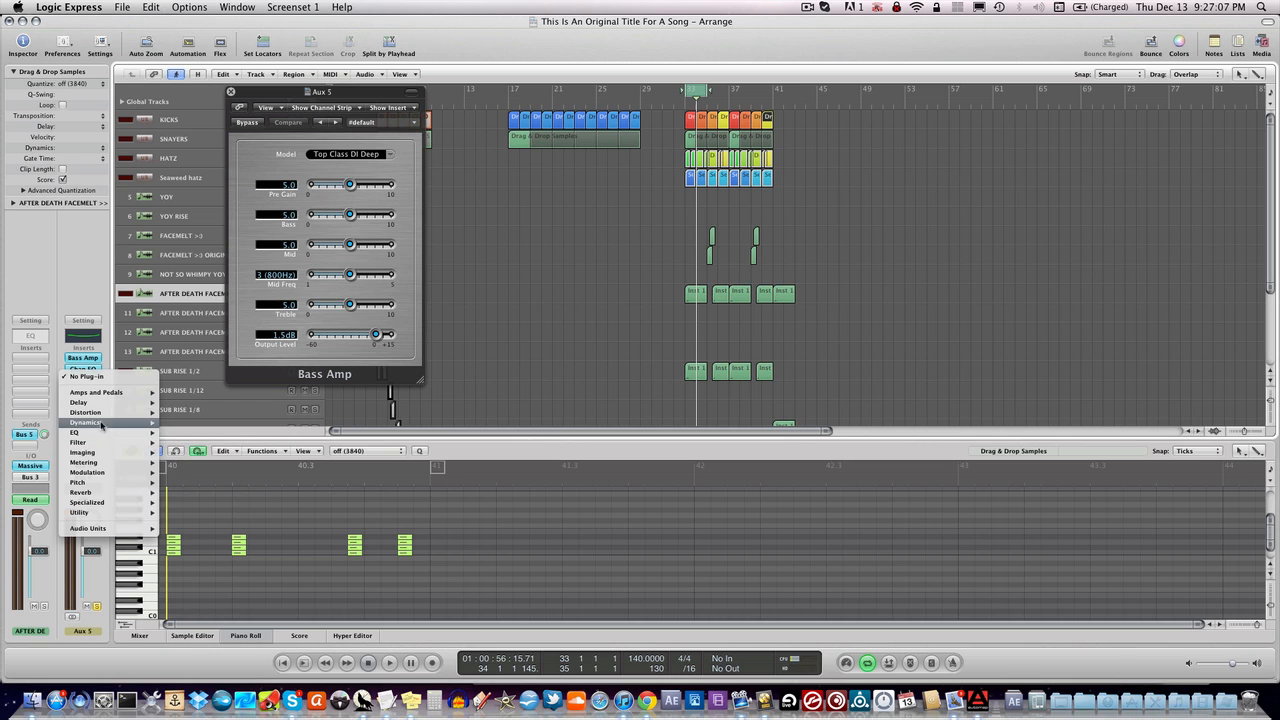
{"action": "mouse_move", "coordinate": [106, 423]}
{"action": "mouse_move", "coordinate": [246, 424]}
{"action": "left_click", "coordinate": [286, 423]}
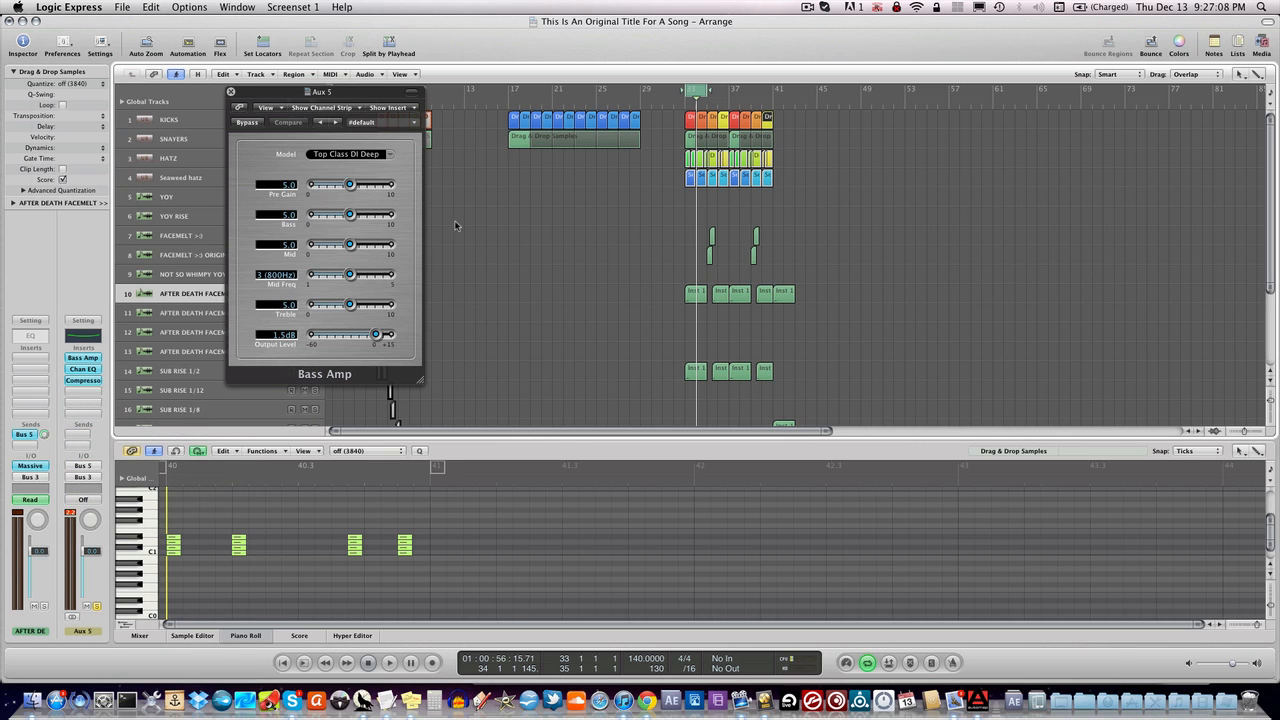
{"action": "left_click", "coordinate": [360, 241]}
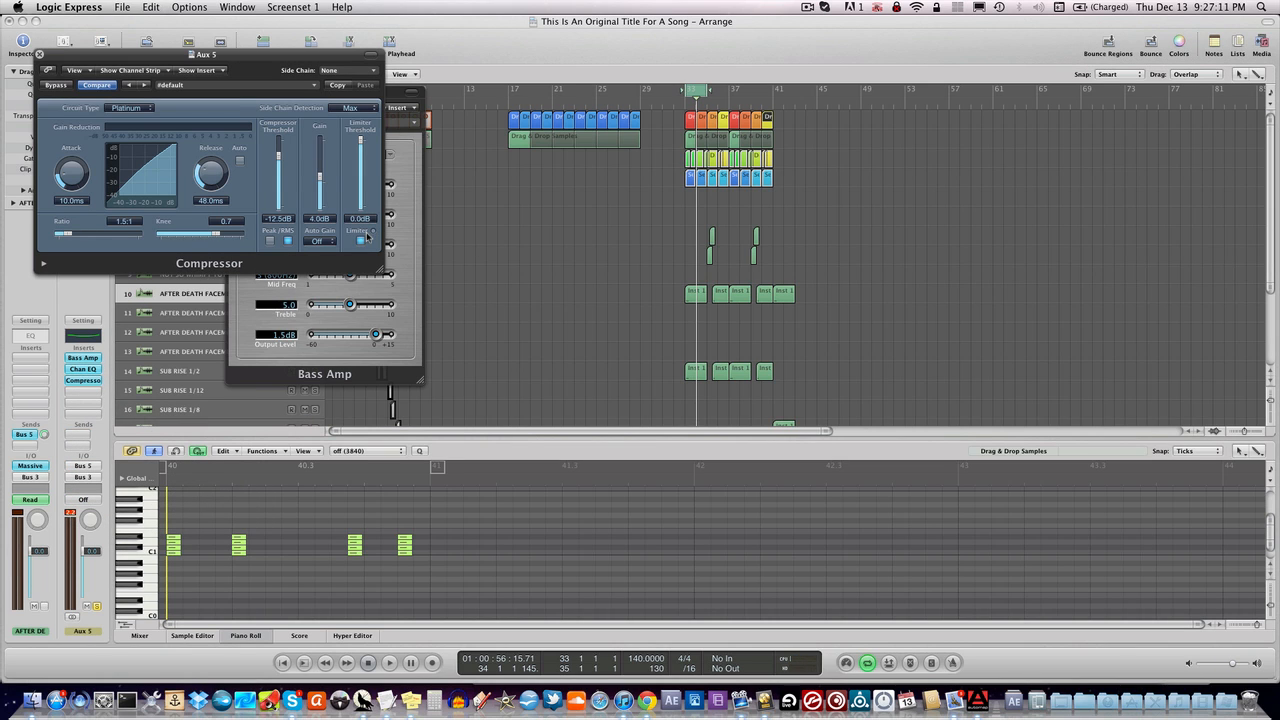
- Set the Compressor's attack to 0 ms, release to 5 ms, threshold to -3.5 dB and gain to 0.5 dB, and close the plug-in windows
{"action": "key", "text": "space"}
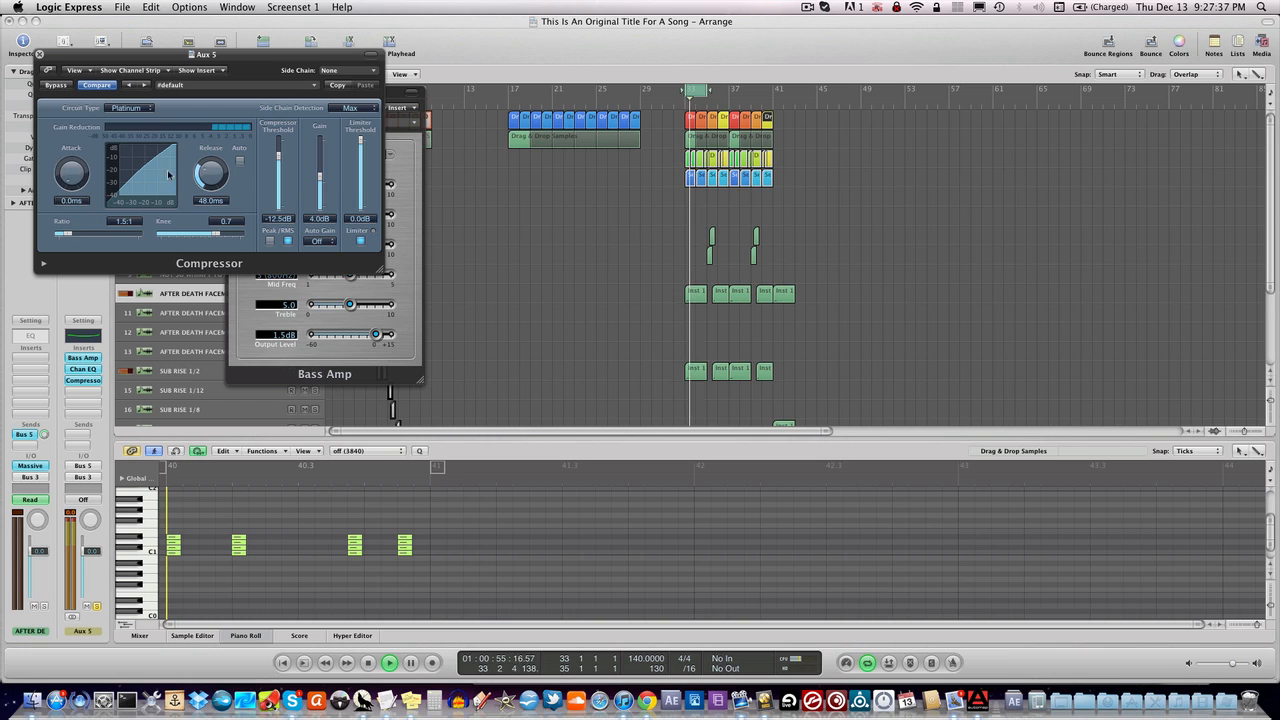
{"action": "left_click_drag", "start_coordinate": [211, 174], "coordinate": [198, 275]}
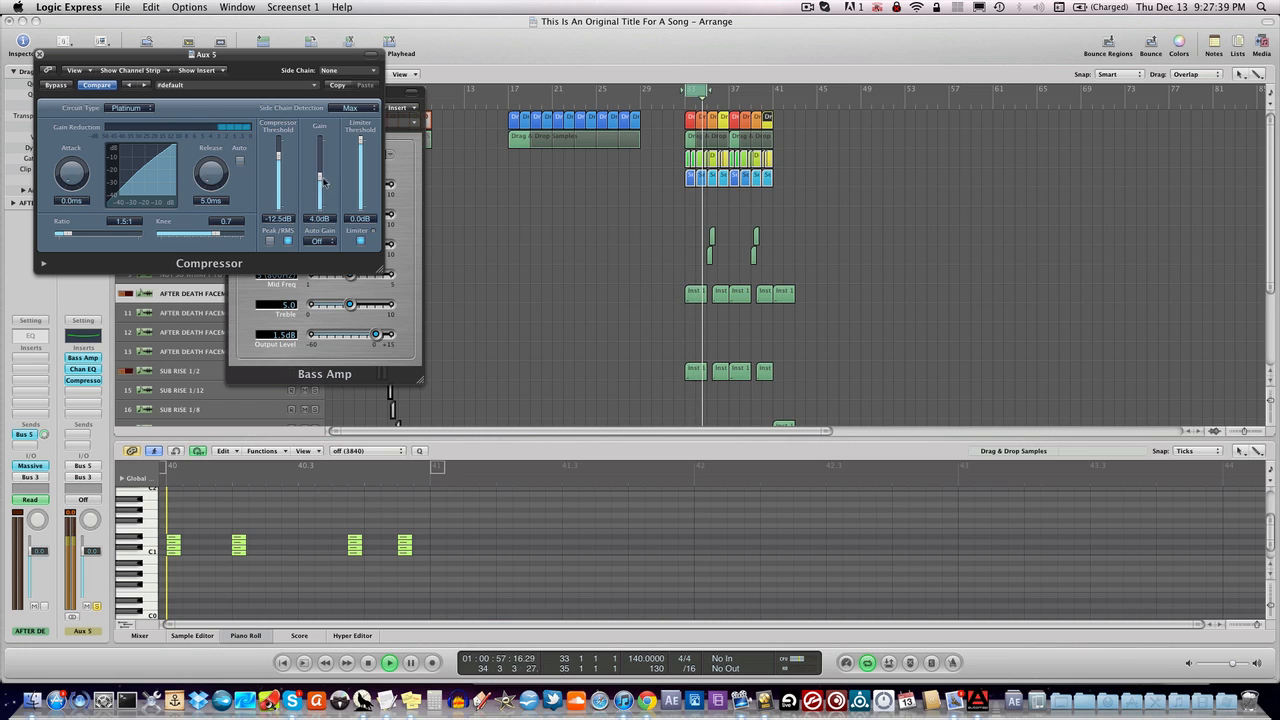
{"action": "left_click", "coordinate": [362, 243]}
{"action": "mouse_move", "coordinate": [279, 150]}
{"action": "left_mouse_down"}
{"action": "mouse_move", "coordinate": [280, 168]}
{"action": "mouse_move", "coordinate": [321, 201]}
{"action": "mouse_move", "coordinate": [283, 156]}
{"action": "left_mouse_up"}
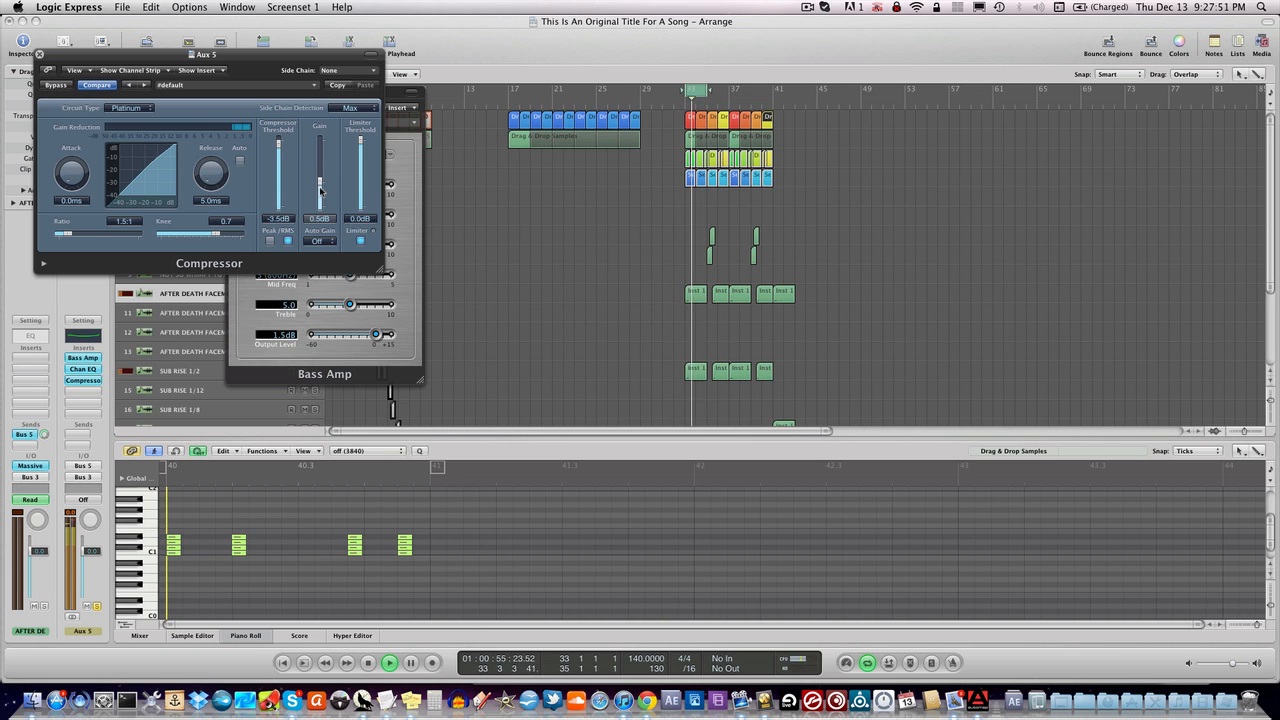
{"action": "left_click", "coordinate": [40, 54]}
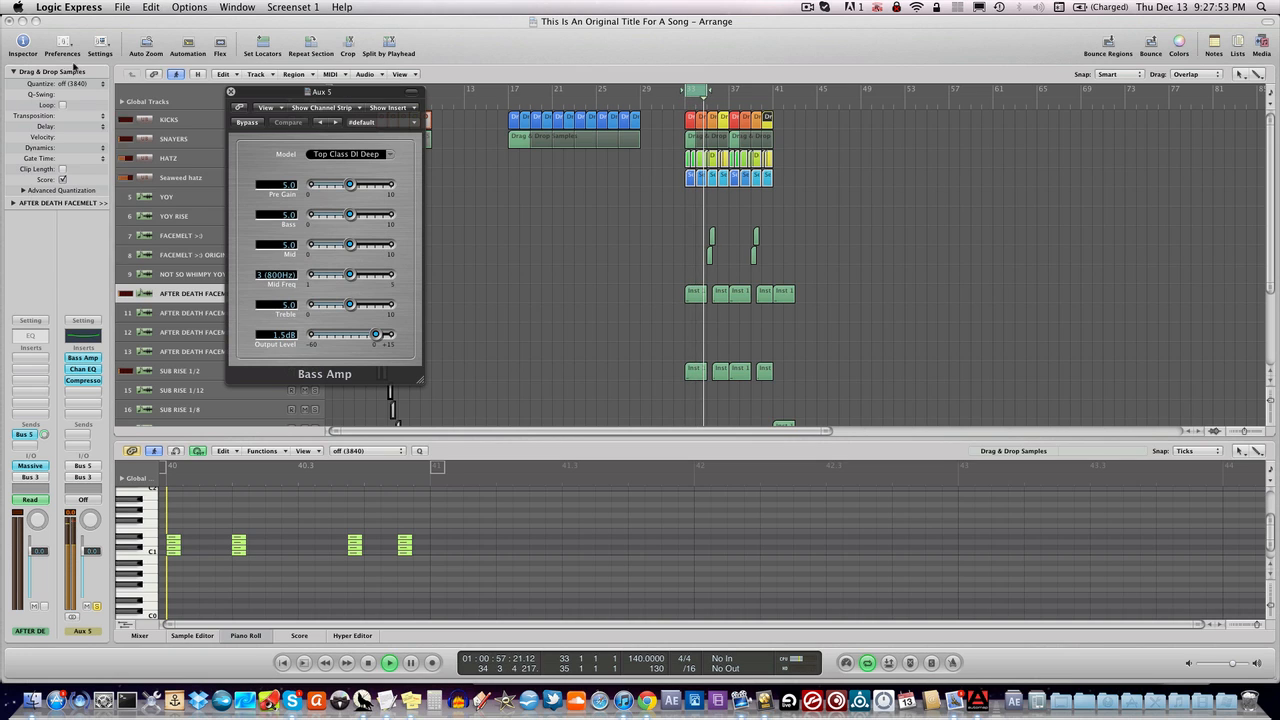
{"action": "left_click", "coordinate": [230, 92]}
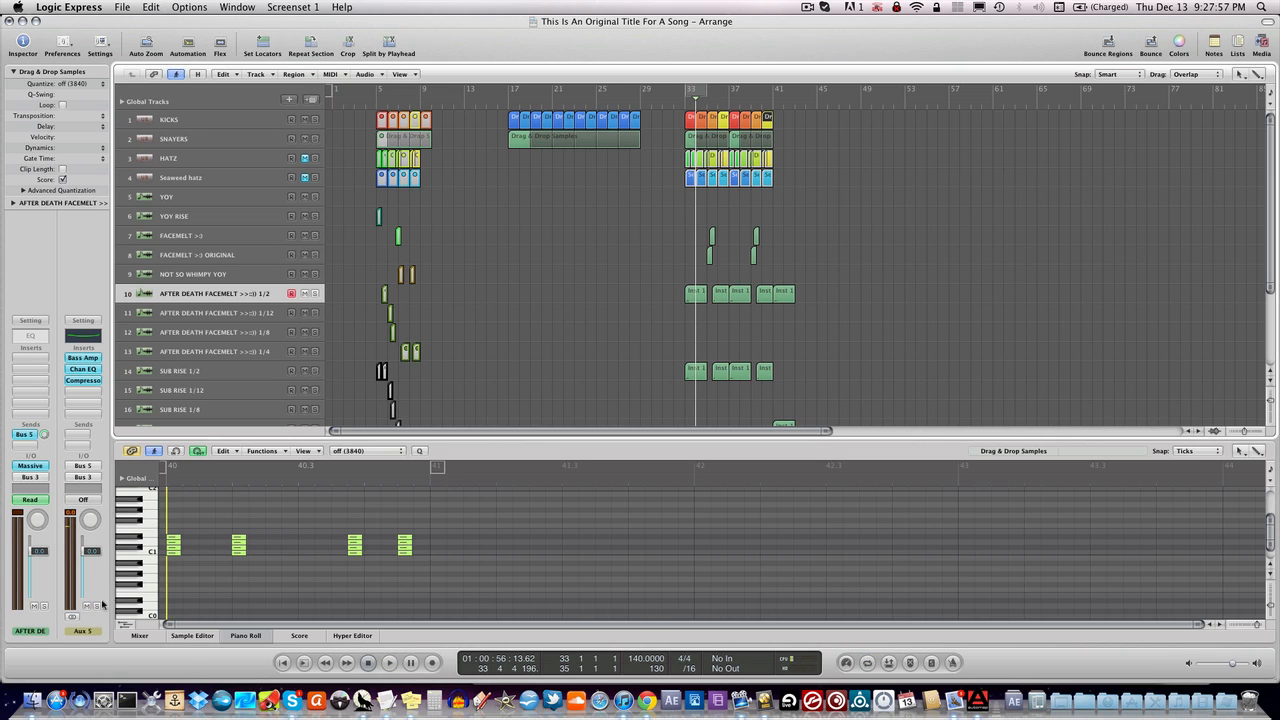
- Play from just before bar 33, raise the AFTER DEATH FACEMELT 1/2 channel's Bus 5 send and lower its fader to about -4.9 dB
{"action": "left_click", "coordinate": [680, 101]}
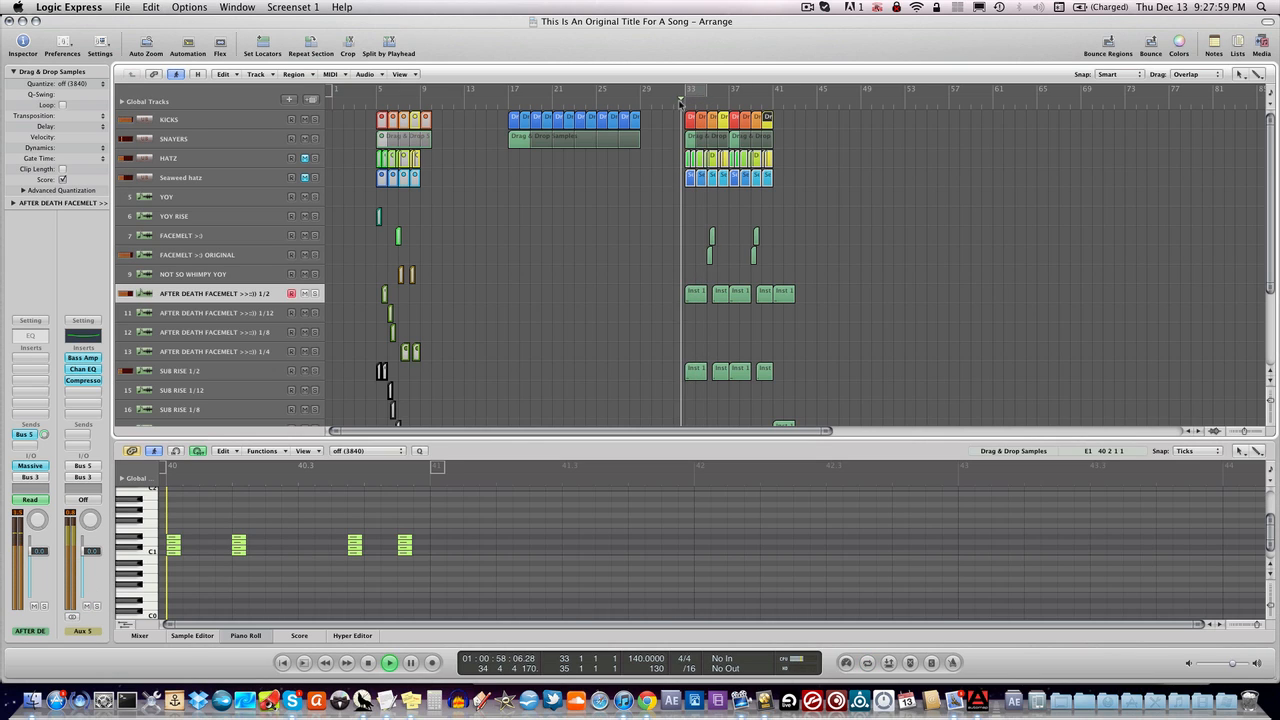
{"action": "left_click_drag", "start_coordinate": [44, 435], "coordinate": [44, 428]}
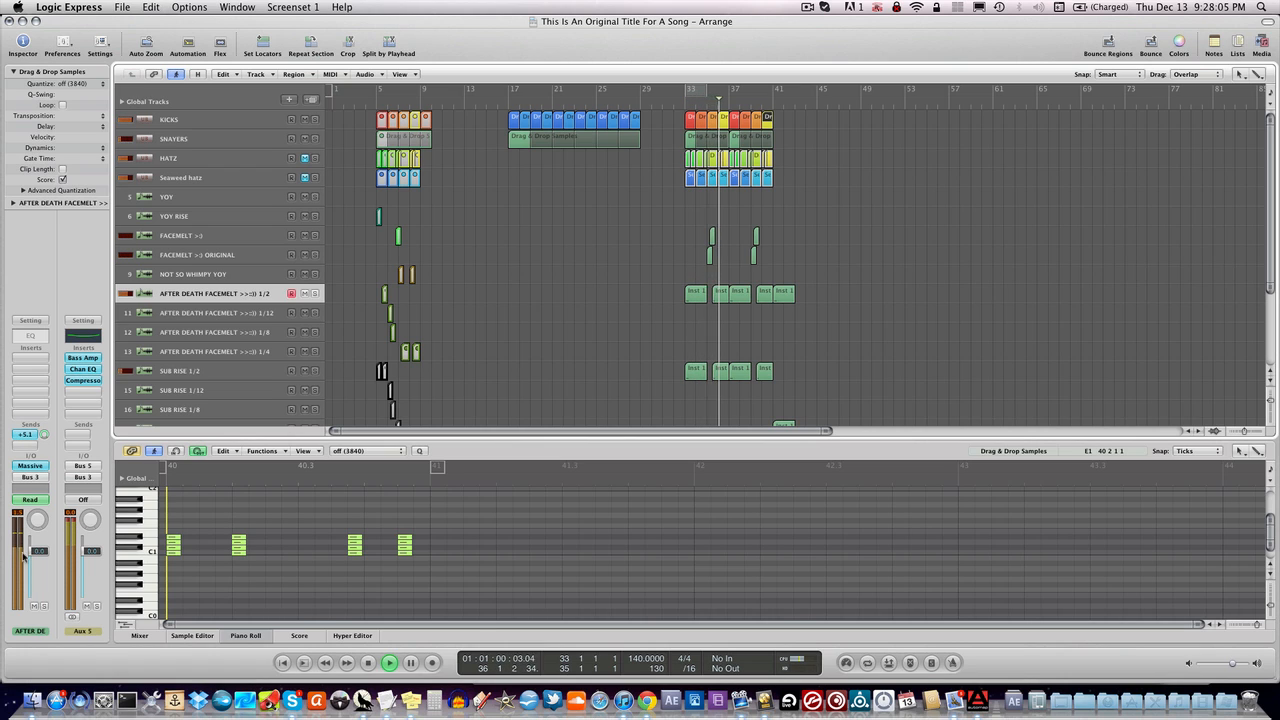
{"action": "left_click_drag", "start_coordinate": [32, 551], "coordinate": [33, 566]}
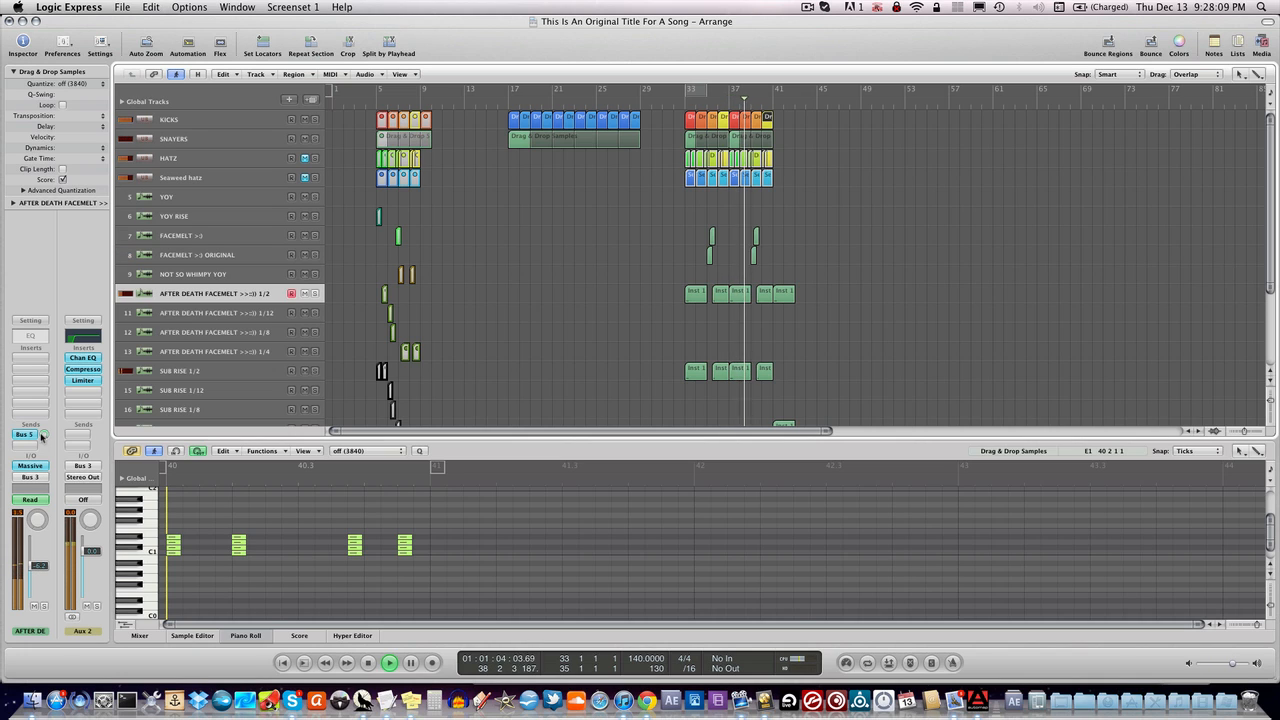
{"action": "left_click_drag", "start_coordinate": [42, 435], "coordinate": [42, 431]}
{"action": "left_click_drag", "start_coordinate": [33, 566], "coordinate": [33, 563]}
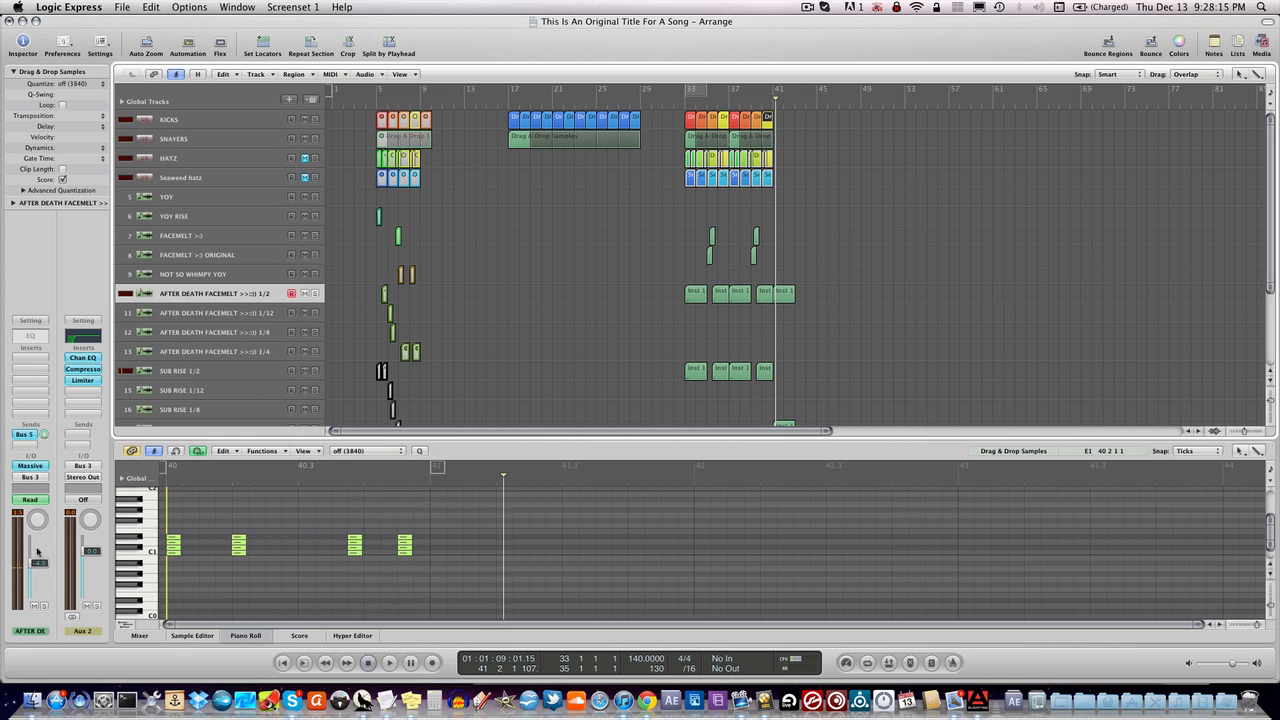
- Add a Channel EQ to the AFTER DEATH FACEMELT 1/2 channel with a -5.5 dB cut at 405 Hz and Q 0.16, and audition it
{"action": "double_click", "coordinate": [35, 332]}
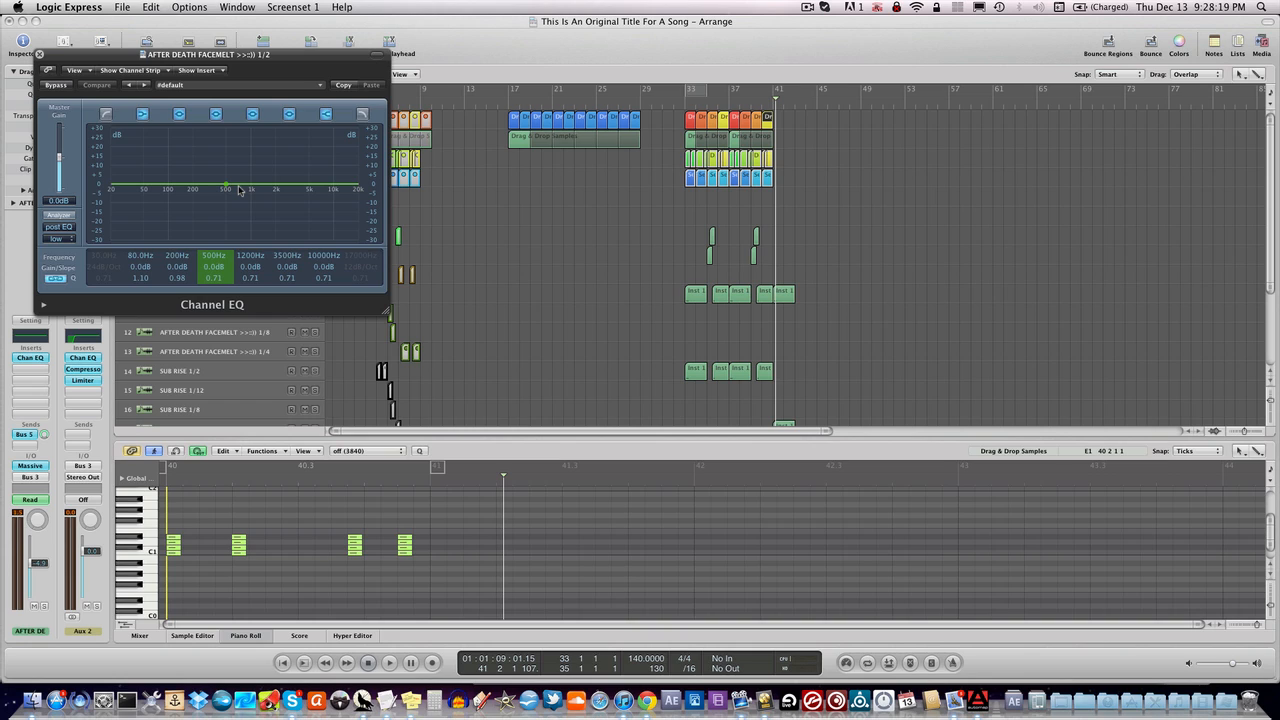
{"action": "left_click_drag", "start_coordinate": [238, 190], "coordinate": [248, 204]}
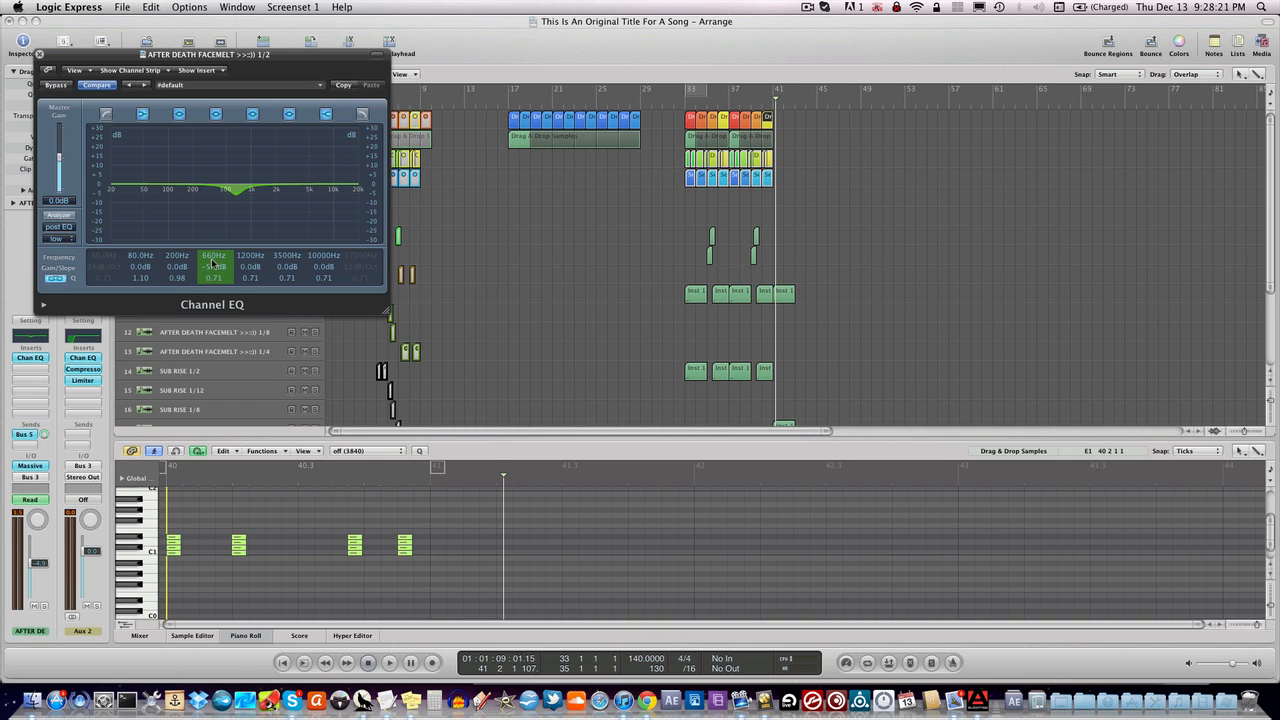
{"action": "mouse_move", "coordinate": [213, 280]}
{"action": "left_mouse_down"}
{"action": "mouse_move", "coordinate": [214, 297]}
{"action": "mouse_move", "coordinate": [209, 272]}
{"action": "mouse_move", "coordinate": [209, 283]}
{"action": "left_mouse_up"}
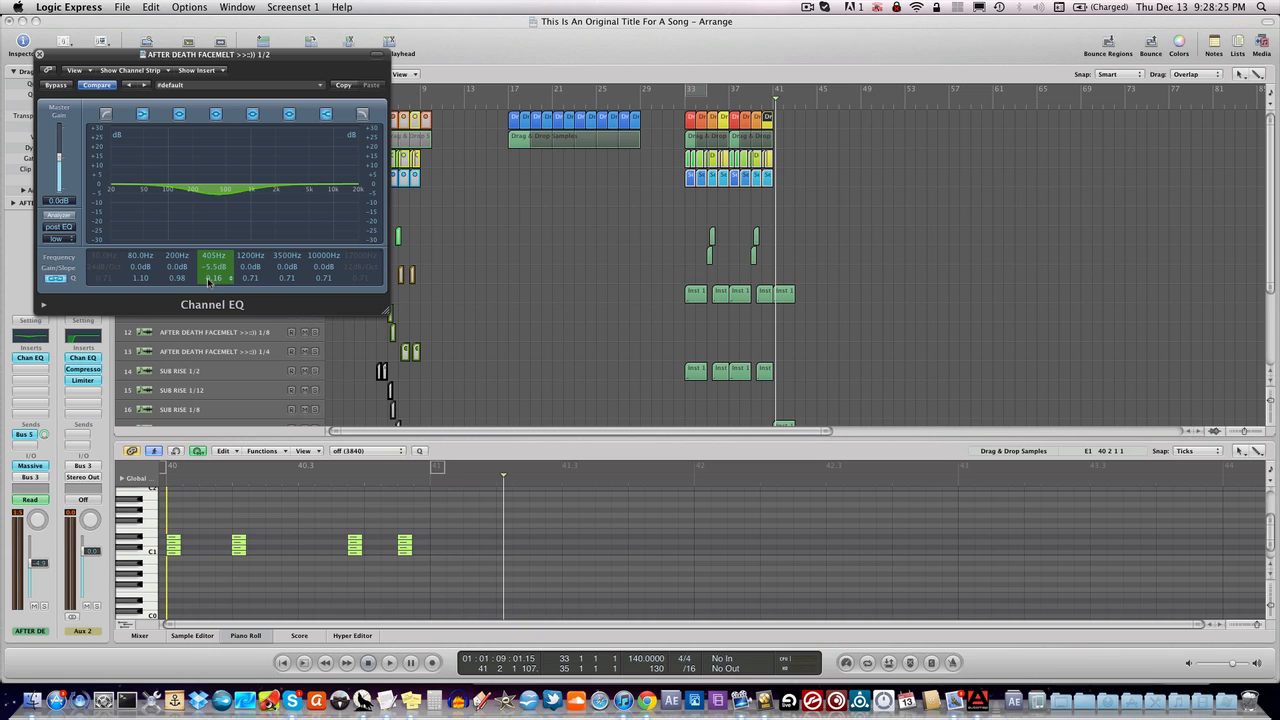
{"action": "key", "text": "space"}
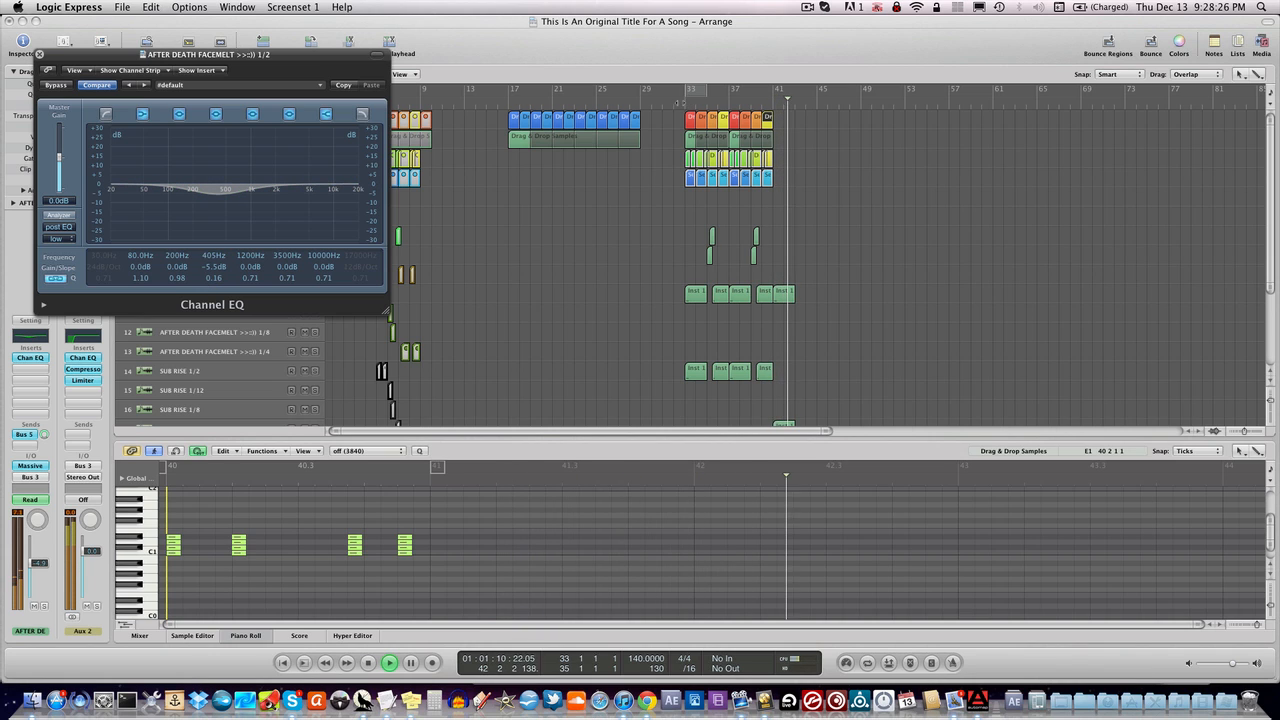
{"action": "left_click", "coordinate": [39, 54]}
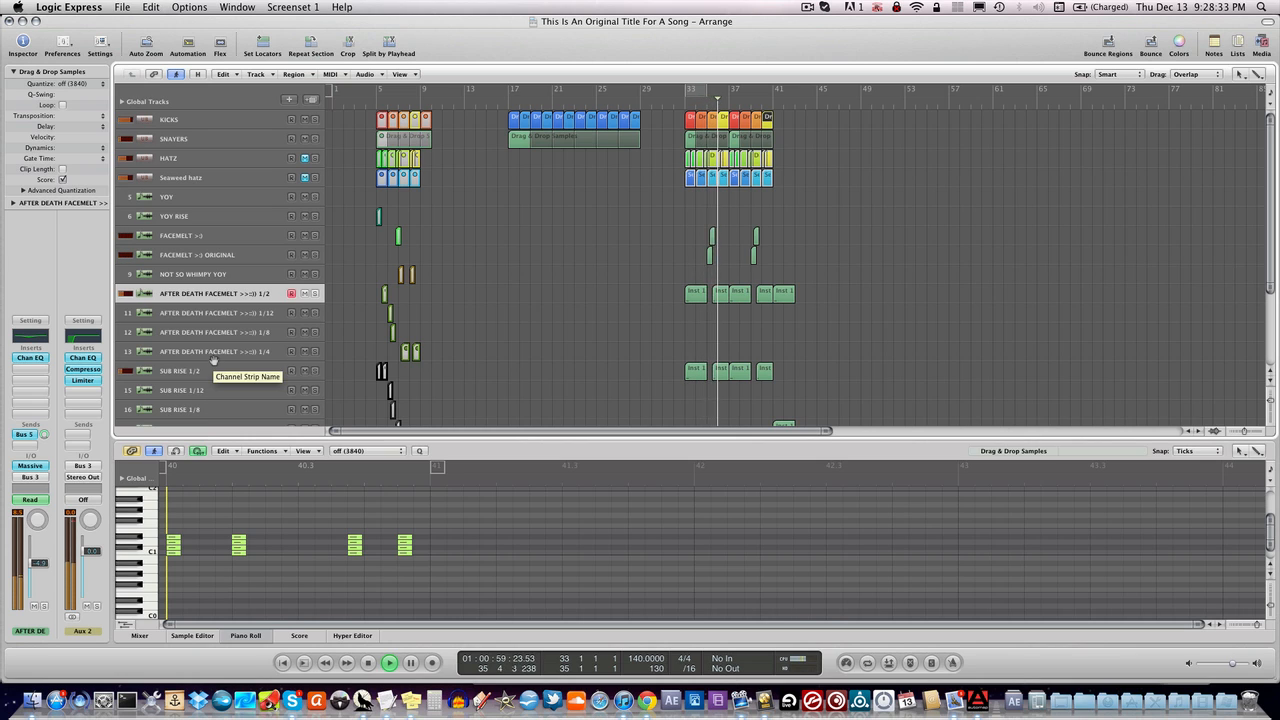
{"action": "key", "text": "space"}
- Copy the Channel EQ from the AFTER DEATH FACEMELT 1/2 channel to the neighbouring Inst 7 channel in the mixer
{"action": "left_click", "coordinate": [228, 313]}
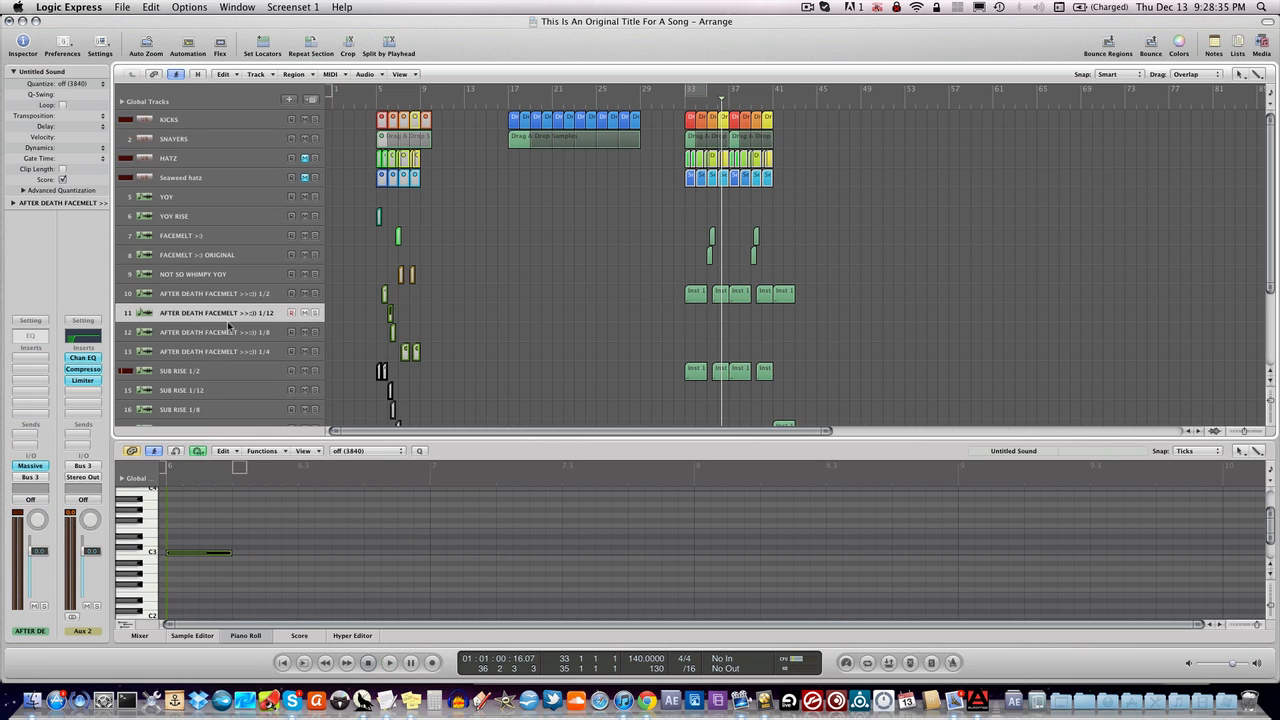
{"action": "left_click", "coordinate": [228, 332]}
{"action": "left_click", "coordinate": [224, 352]}
{"action": "left_click", "coordinate": [220, 295]}
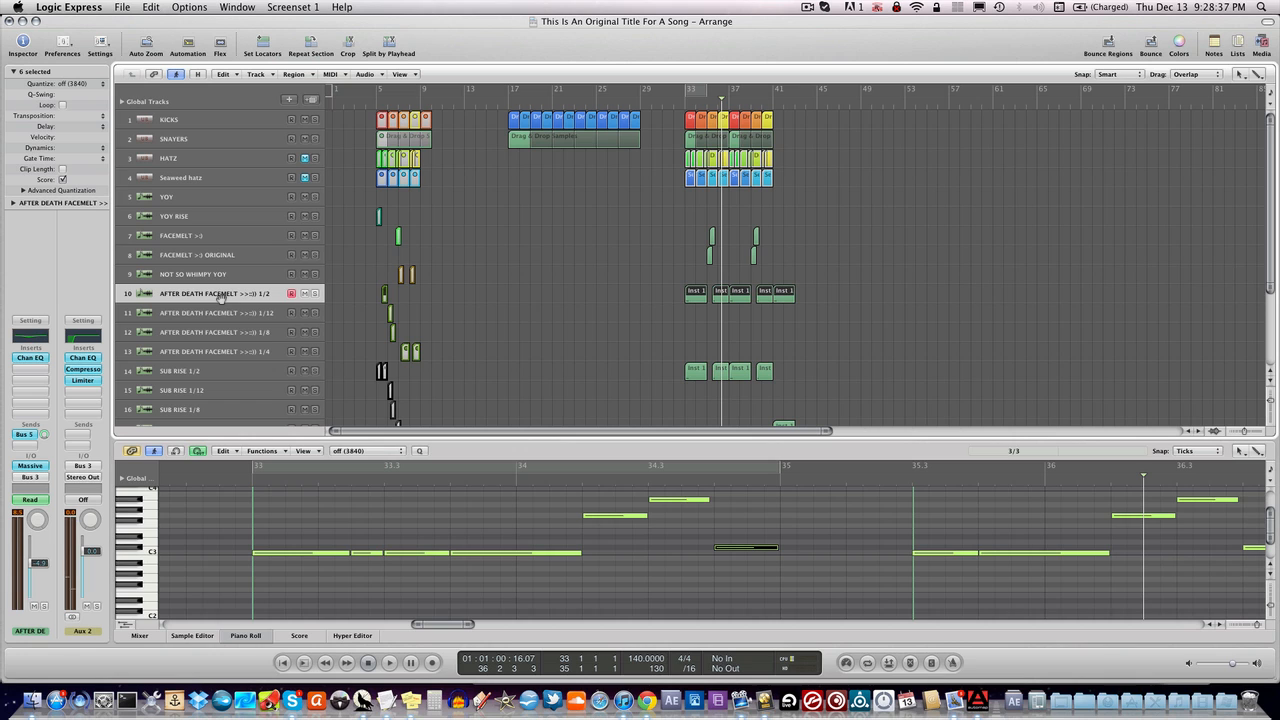
{"action": "left_click", "coordinate": [139, 636]}
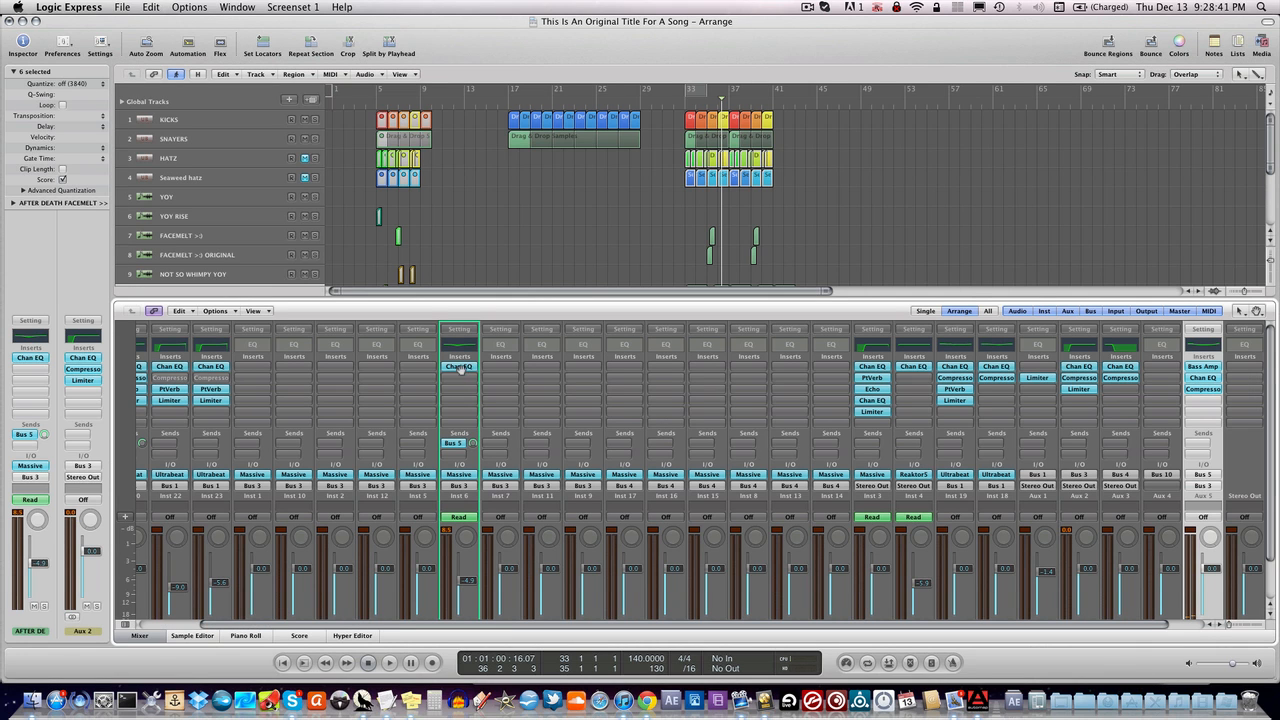
{"action": "left_click_drag", "start_coordinate": [459, 367], "coordinate": [500, 366]}
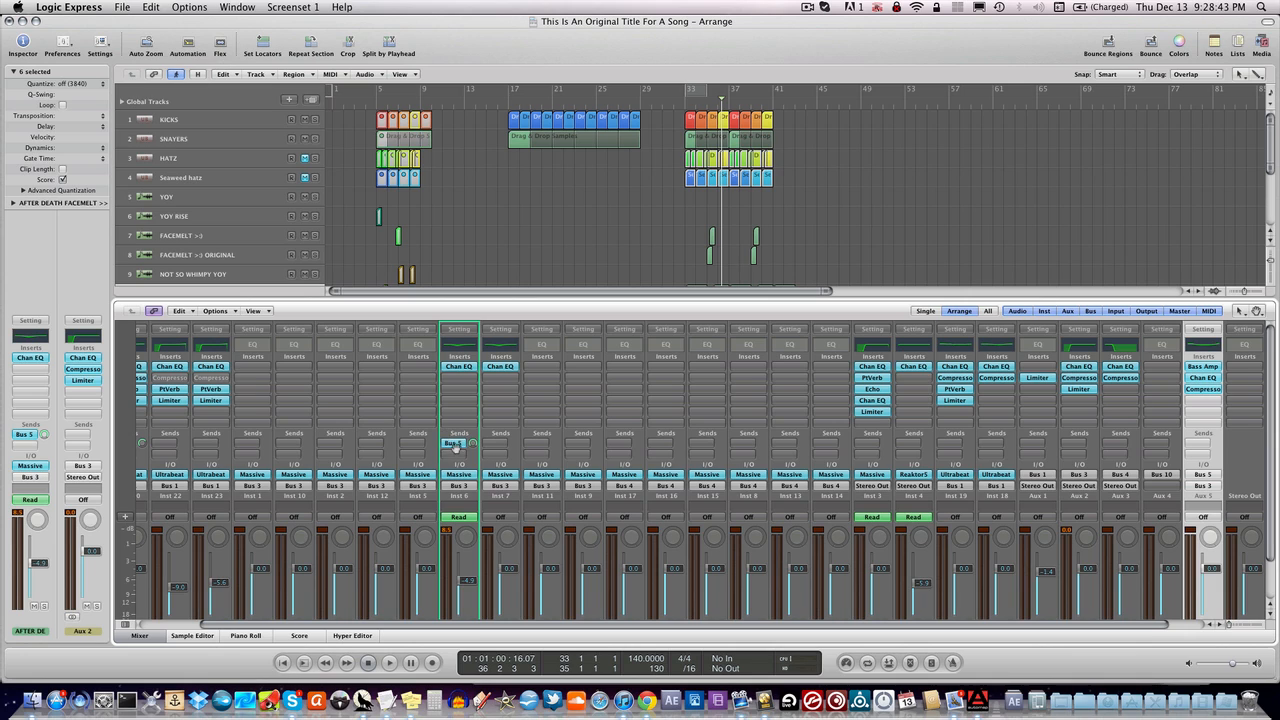
{"action": "left_click", "coordinate": [455, 444]}
{"action": "left_click", "coordinate": [455, 442]}
{"action": "left_click", "coordinate": [457, 447]}
{"action": "left_click", "coordinate": [437, 447]}
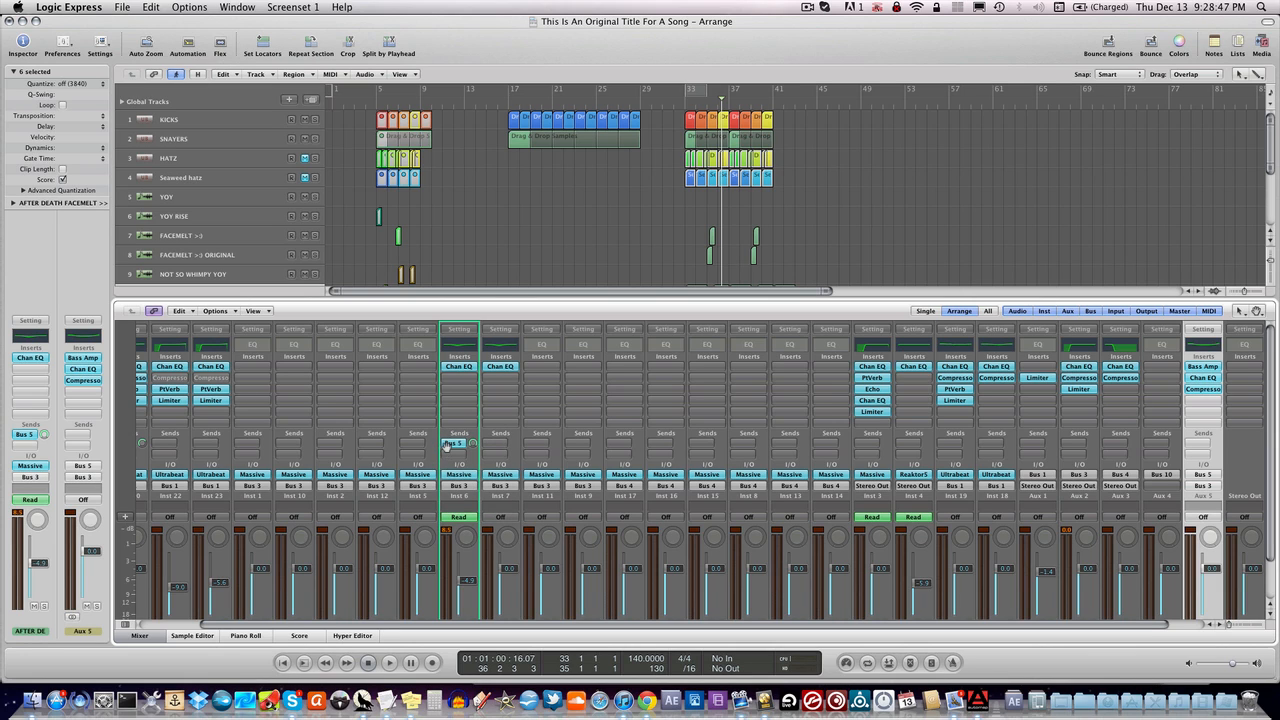
{"action": "left_click", "coordinate": [447, 446]}
{"action": "left_click", "coordinate": [457, 432]}
{"action": "left_click", "coordinate": [453, 445]}
{"action": "left_click", "coordinate": [472, 419]}
- Add a send to Bus 5 on the Inst 7 channel, raise its send level and close the mixer
{"action": "left_click", "coordinate": [495, 445]}
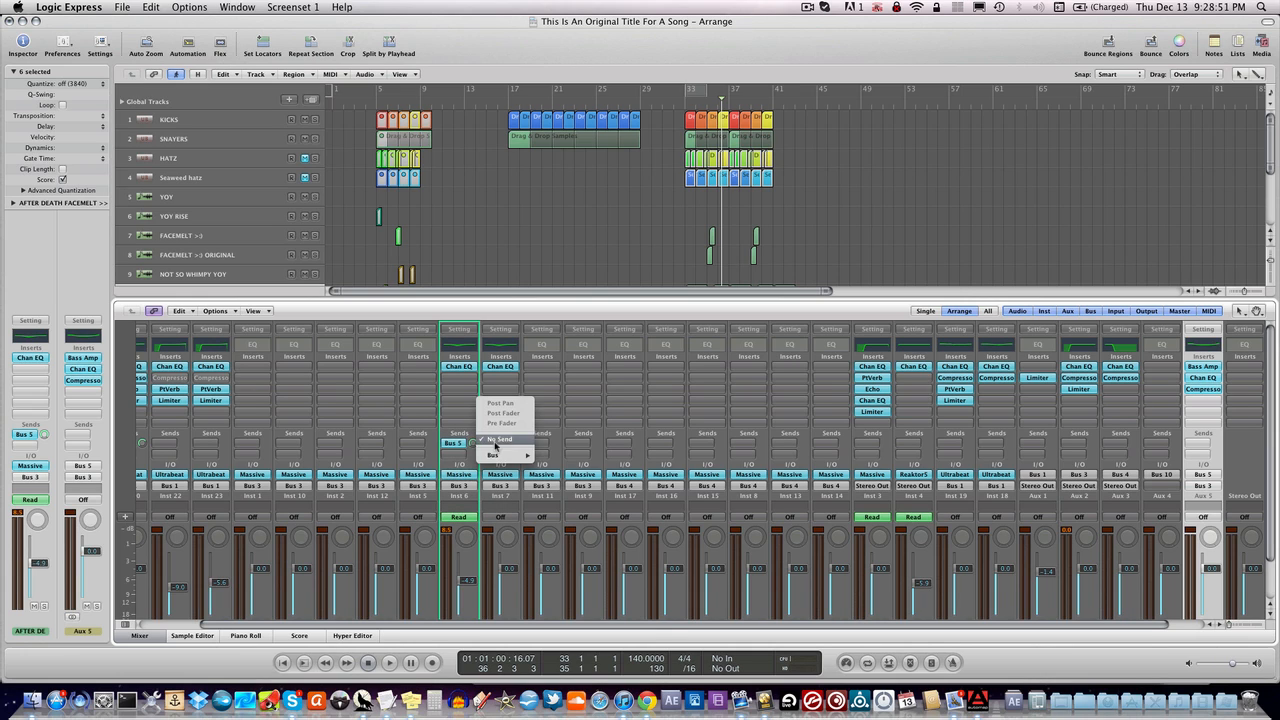
{"action": "mouse_move", "coordinate": [497, 455]}
{"action": "left_click", "coordinate": [574, 386]}
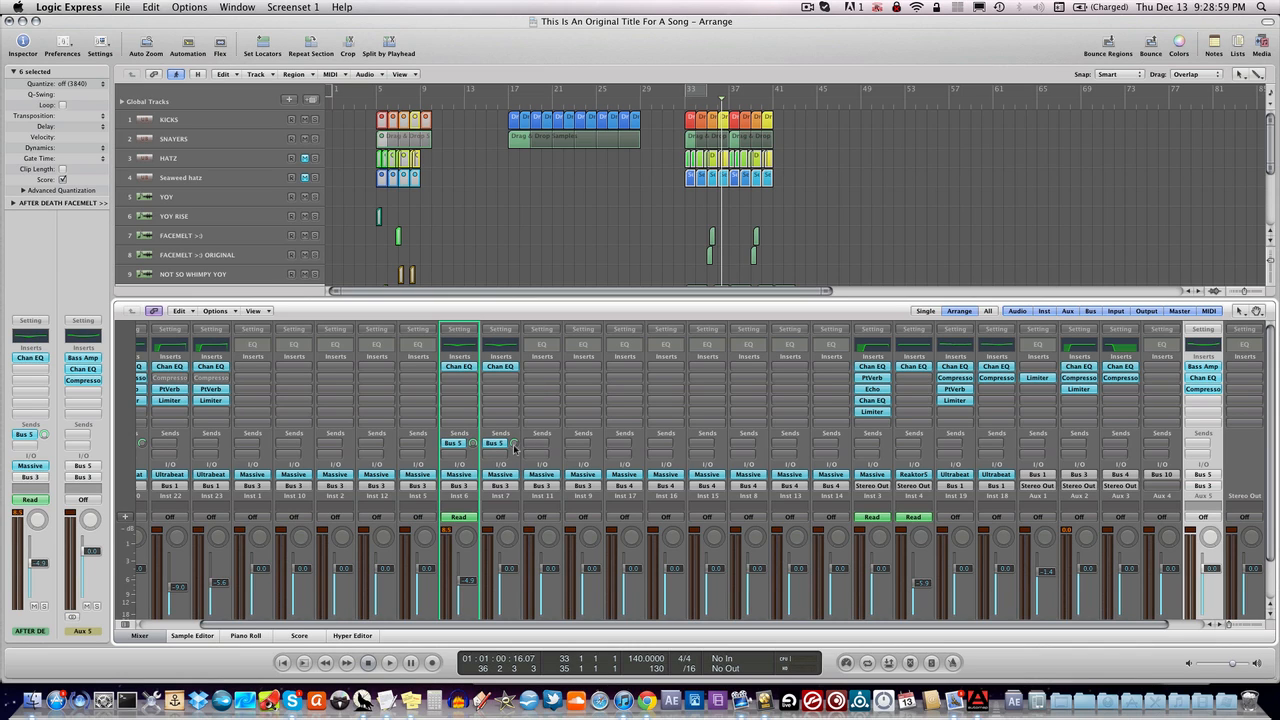
{"action": "left_click_drag", "start_coordinate": [514, 448], "coordinate": [514, 438]}
{"action": "left_click", "coordinate": [150, 637]}
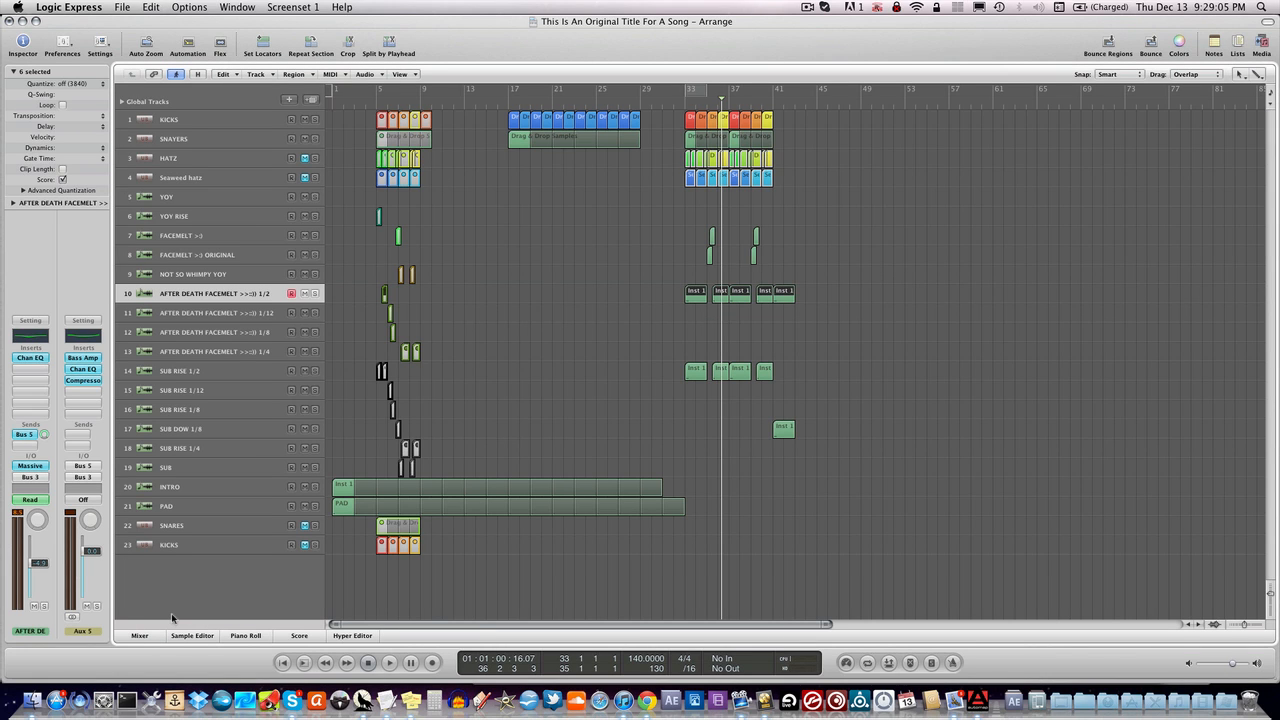
- Audition the bar 33 section while raising the AFTER DEATH FACEMELT 1/2 channel's fader
{"action": "left_click", "coordinate": [699, 94]}
{"action": "key", "text": "space"}
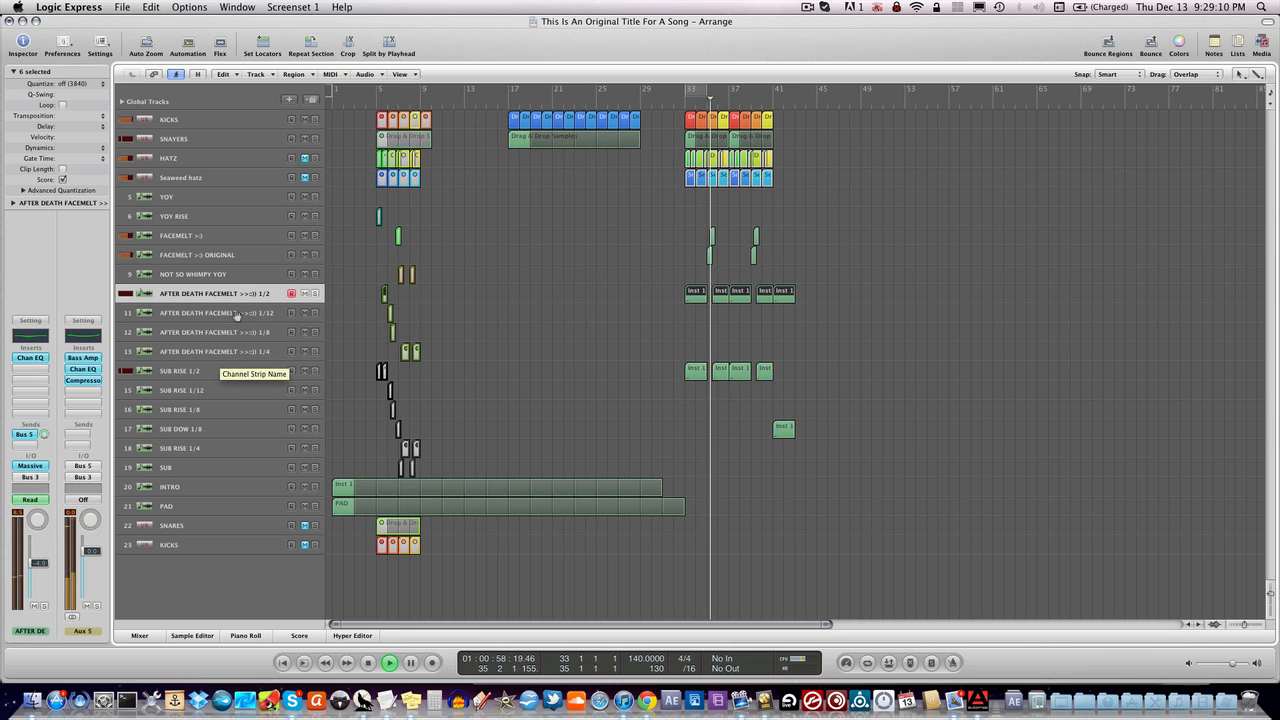
{"action": "key", "text": "space"}
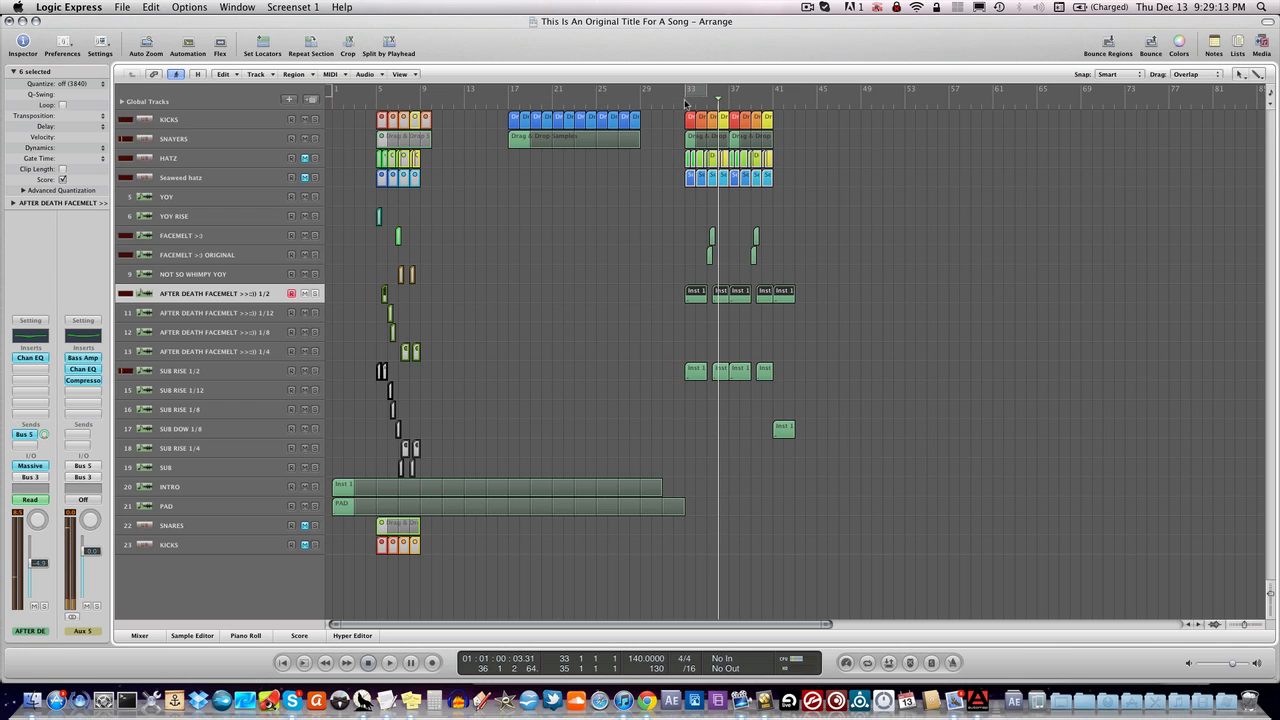
{"action": "left_click", "coordinate": [684, 98]}
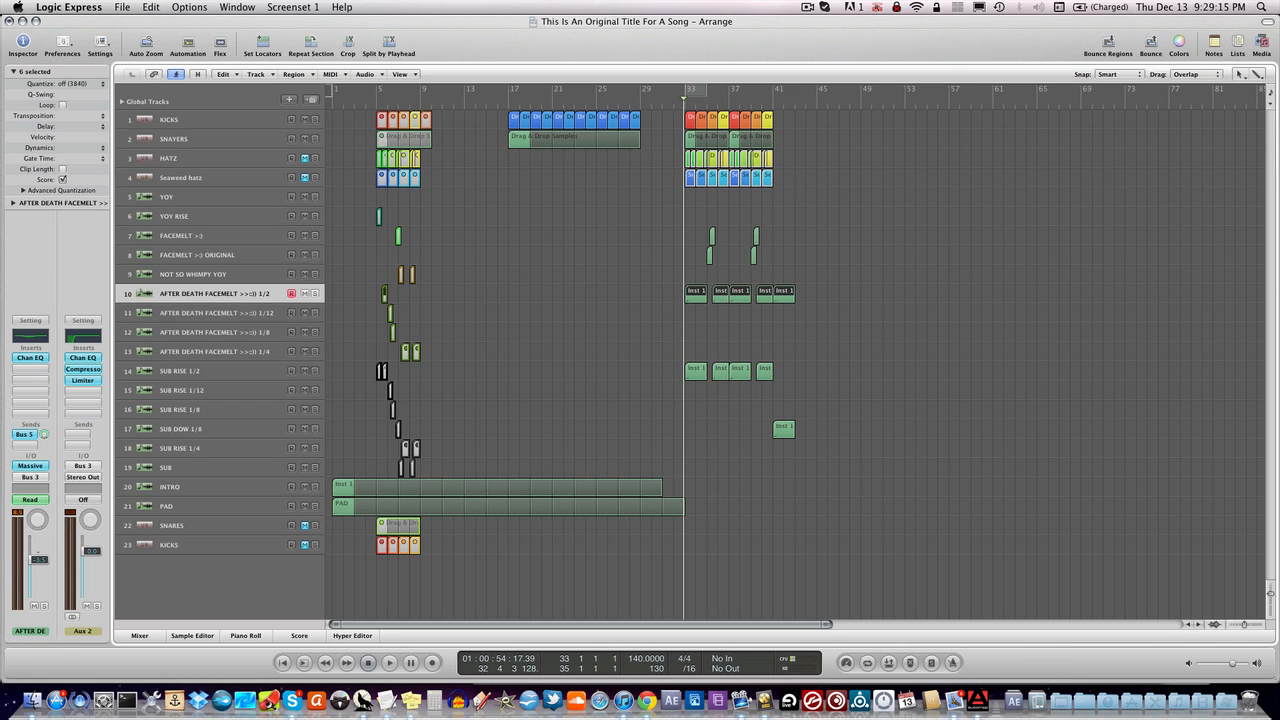
{"action": "key", "text": "space"}
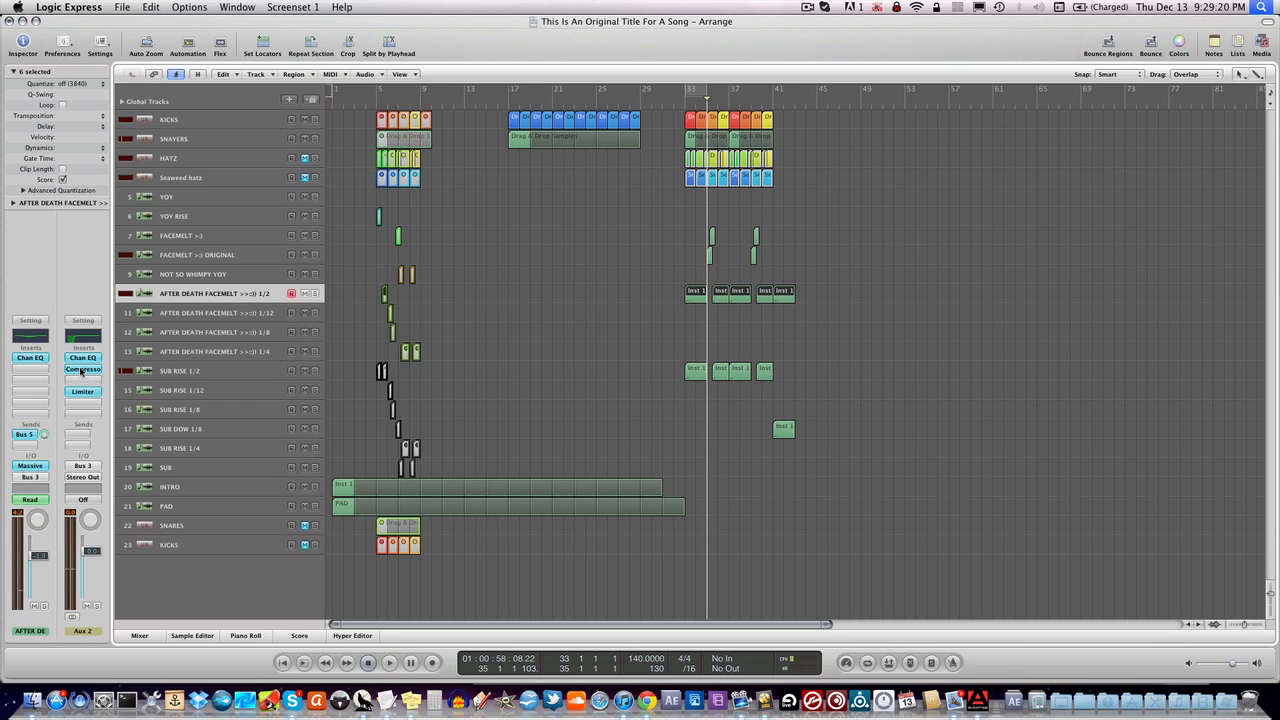
- Copy the Compressor on Aux 2 into the empty insert slot just above the Limiter
{"action": "left_click_drag", "start_coordinate": [81, 369], "coordinate": [79, 383]}
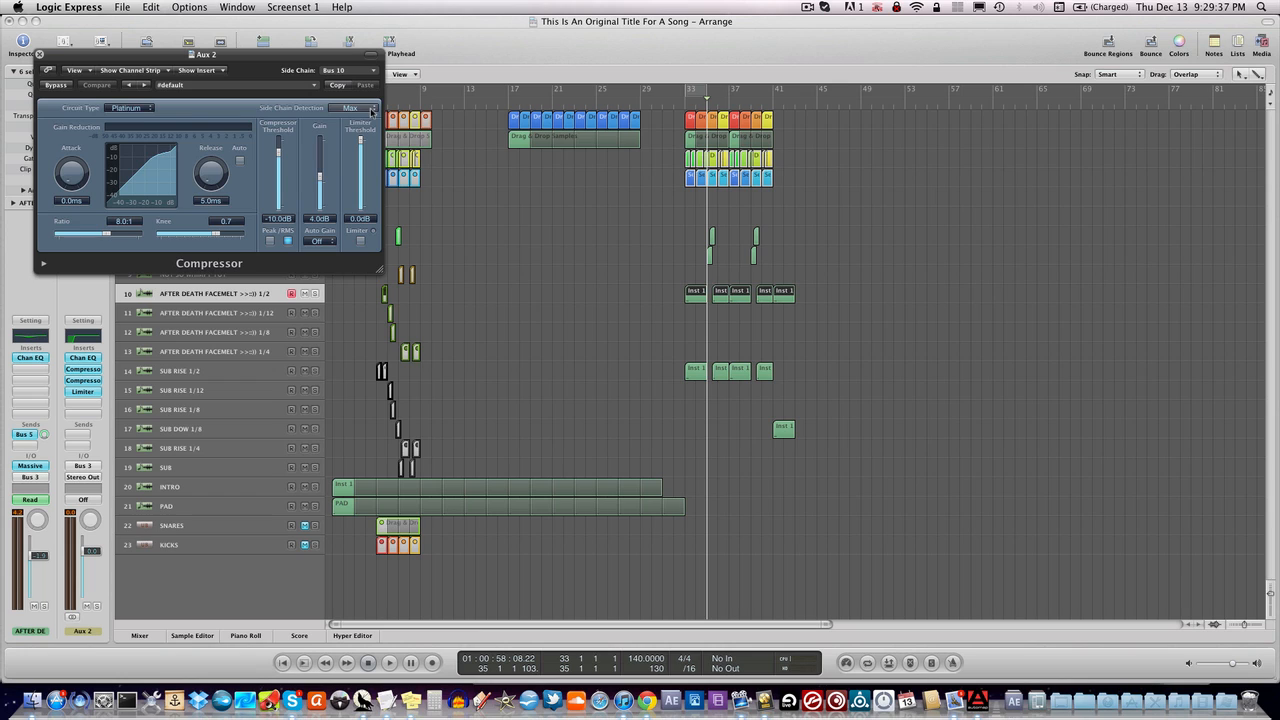
- Try the ClassA_U circuit type on an Aux 2 Compressor and compare the two Compressor windows
{"action": "left_click", "coordinate": [130, 108]}
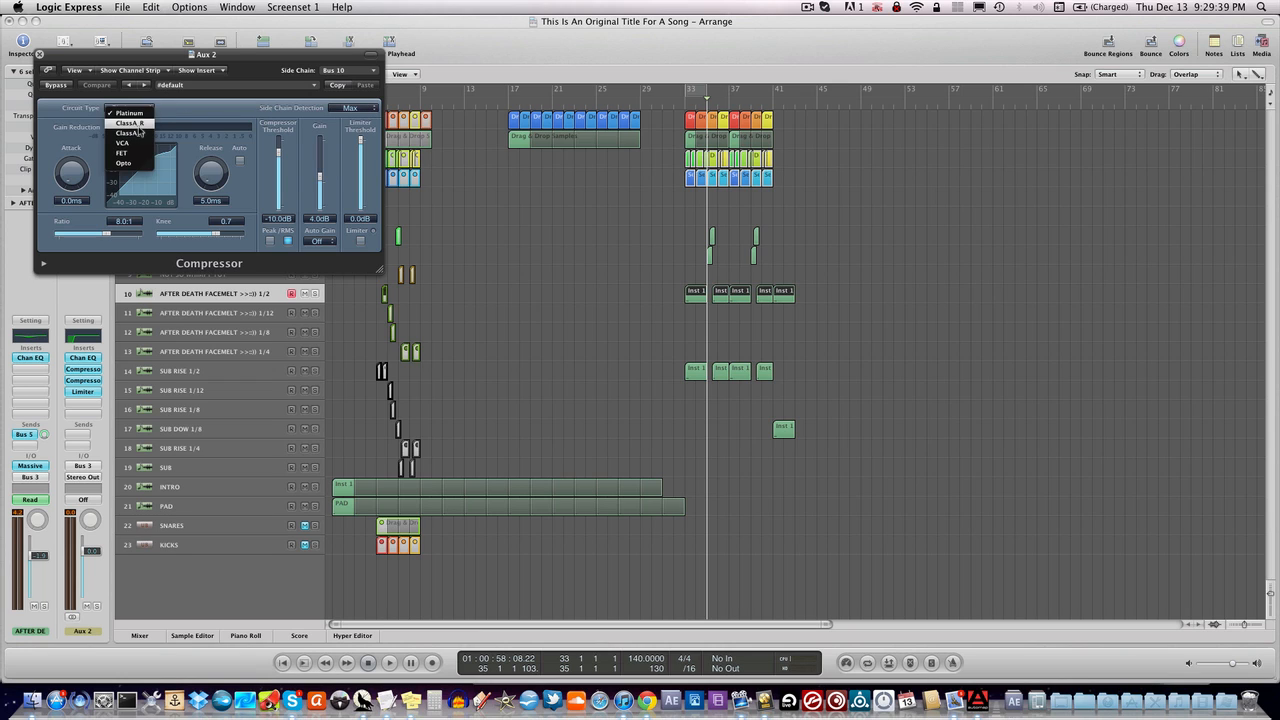
{"action": "left_click", "coordinate": [139, 127]}
{"action": "left_click", "coordinate": [139, 109]}
{"action": "left_click", "coordinate": [139, 123]}
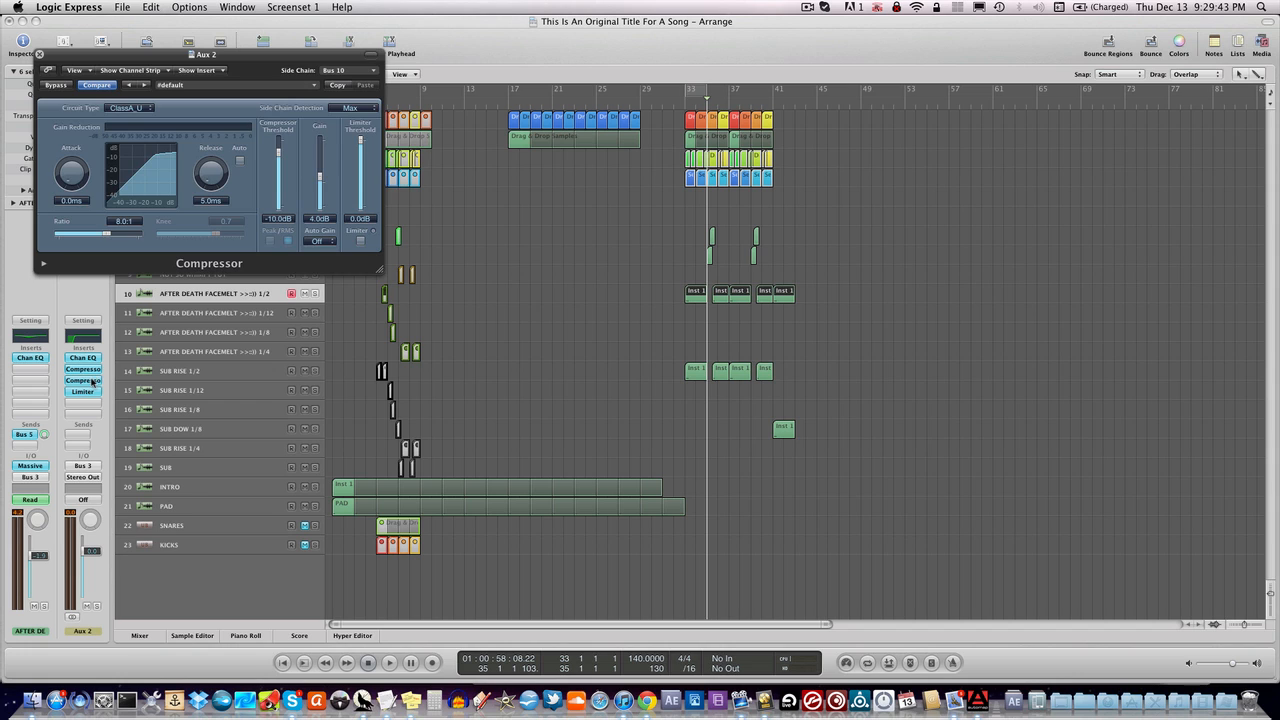
{"action": "left_click", "coordinate": [92, 381]}
{"action": "left_click", "coordinate": [92, 381]}
{"action": "left_click", "coordinate": [95, 369]}
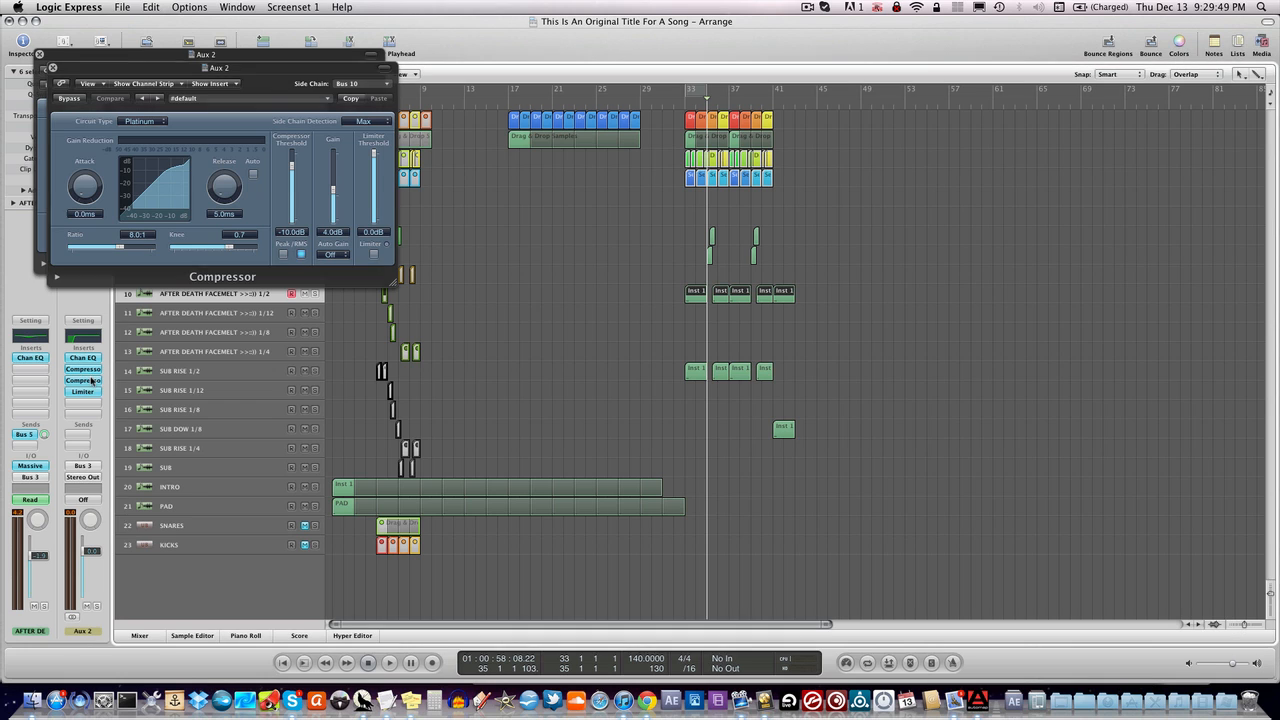
{"action": "left_click", "coordinate": [92, 381]}
{"action": "left_click", "coordinate": [92, 381]}
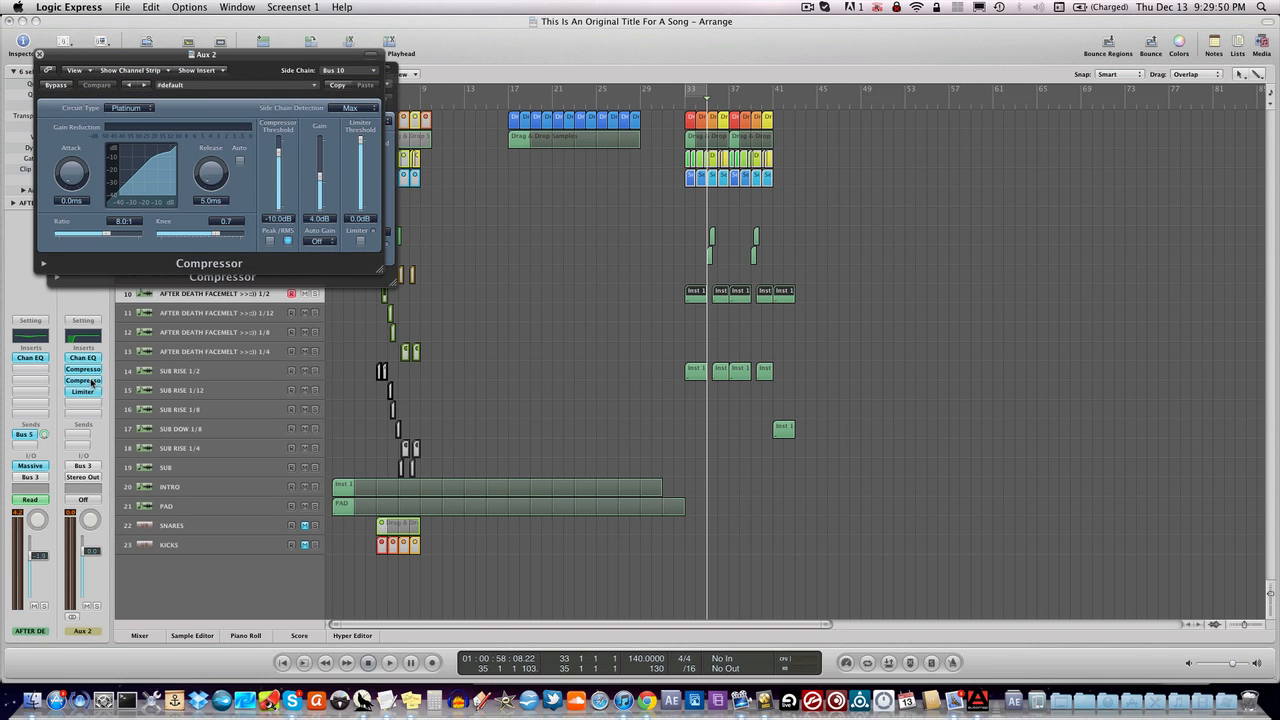
{"action": "left_click", "coordinate": [151, 284]}
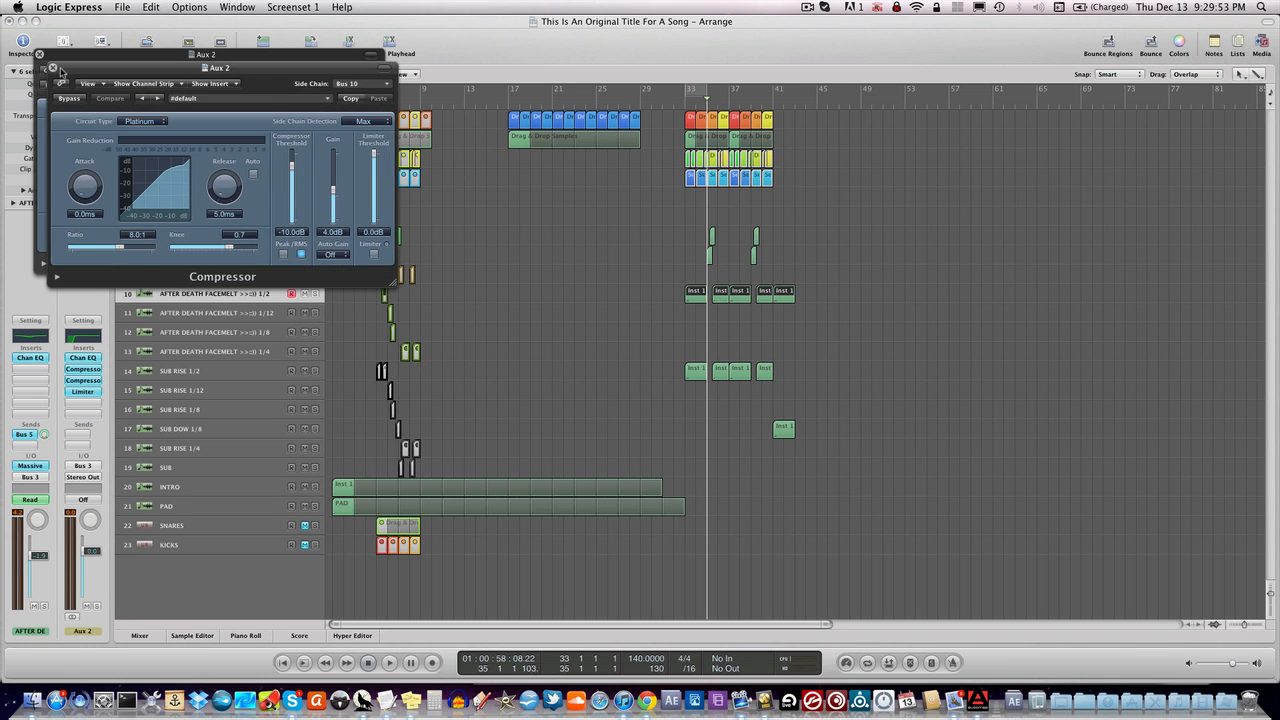
{"action": "left_click_drag", "start_coordinate": [60, 72], "coordinate": [178, 164]}
{"action": "left_click", "coordinate": [171, 160]}
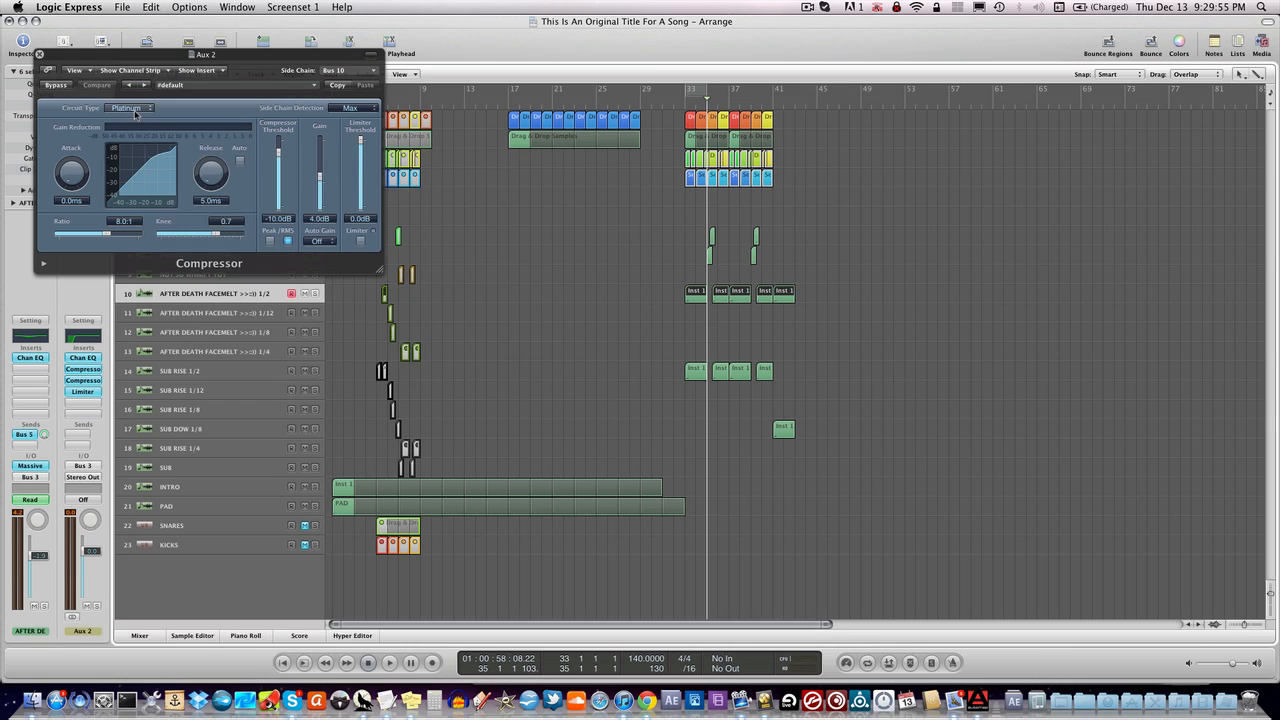
- Set the Aux 2 Compressor's circuit type to ClassA_U and, with the bar 33 section looping, its ratio to 1.6:1
{"action": "left_click", "coordinate": [130, 108]}
{"action": "left_click", "coordinate": [310, 176]}
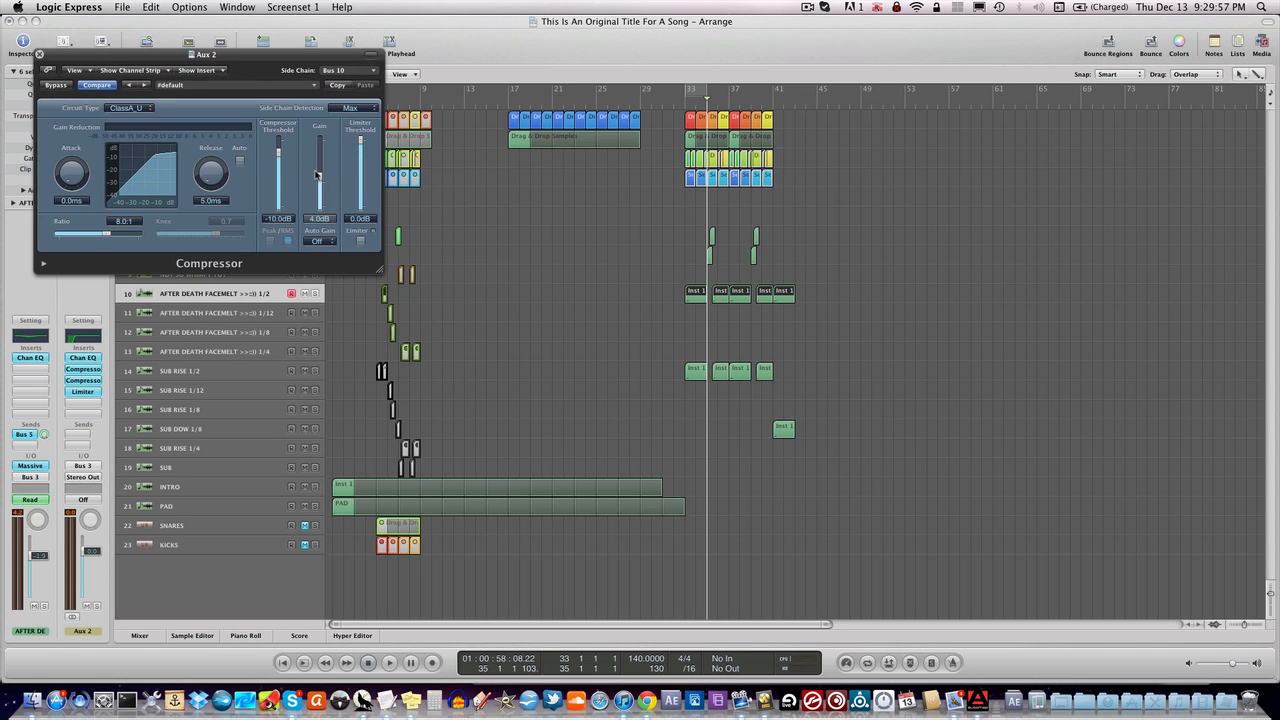
{"action": "left_click", "coordinate": [702, 90]}
{"action": "key", "text": "space"}
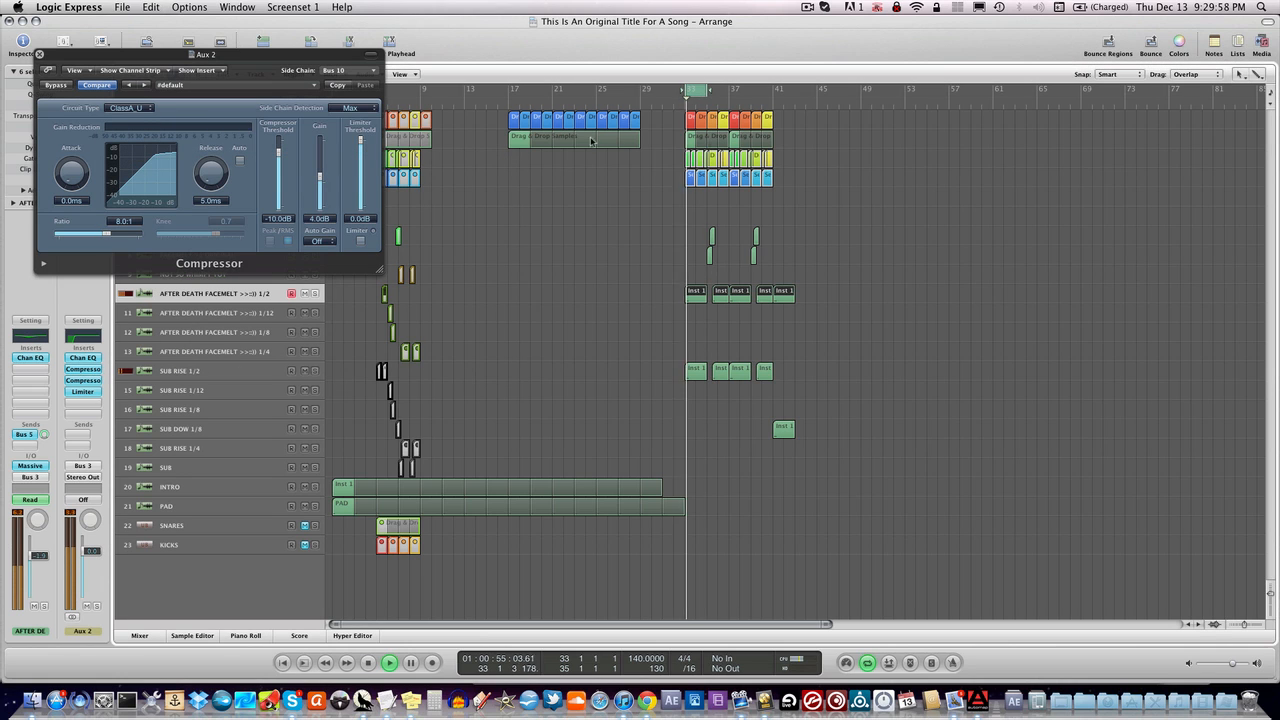
{"action": "left_click_drag", "start_coordinate": [107, 234], "coordinate": [66, 236]}
- Switch the Compressor's circuit type to Opto, set its threshold to -21.5 dB and gain to 1.0 dB, and close it
{"action": "left_click", "coordinate": [141, 110]}
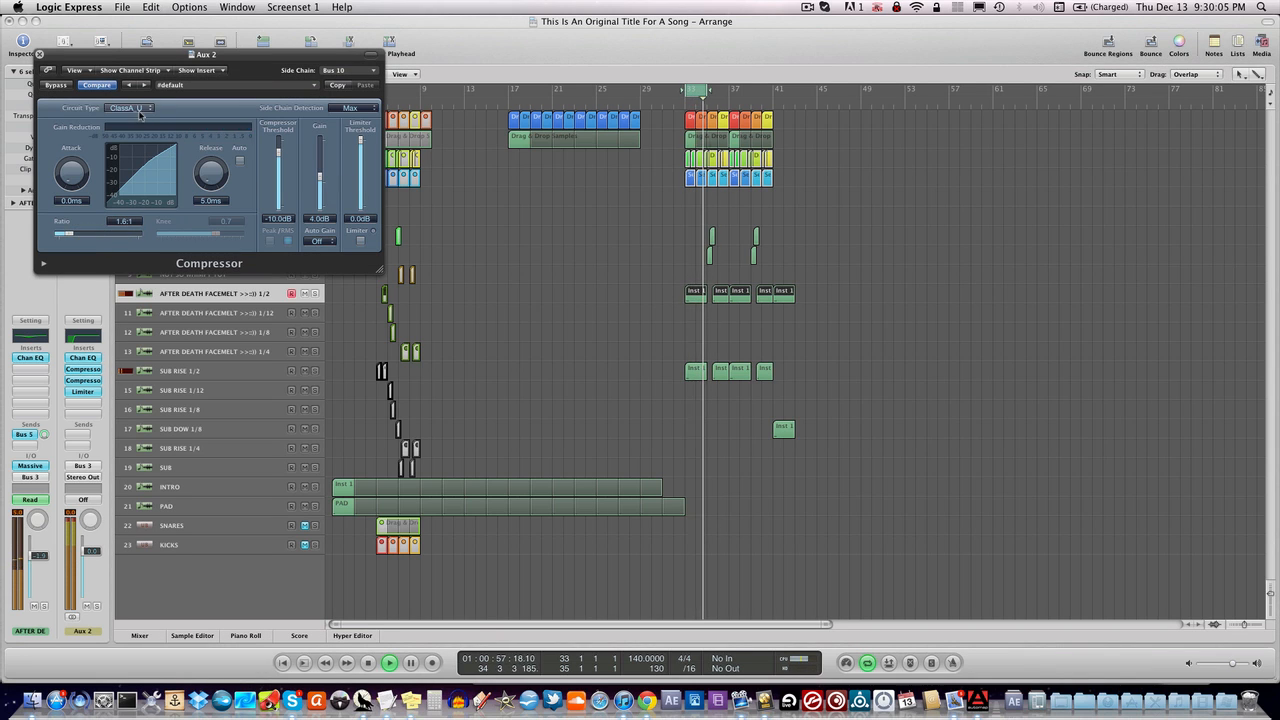
{"action": "left_click", "coordinate": [143, 114]}
{"action": "left_click", "coordinate": [143, 110]}
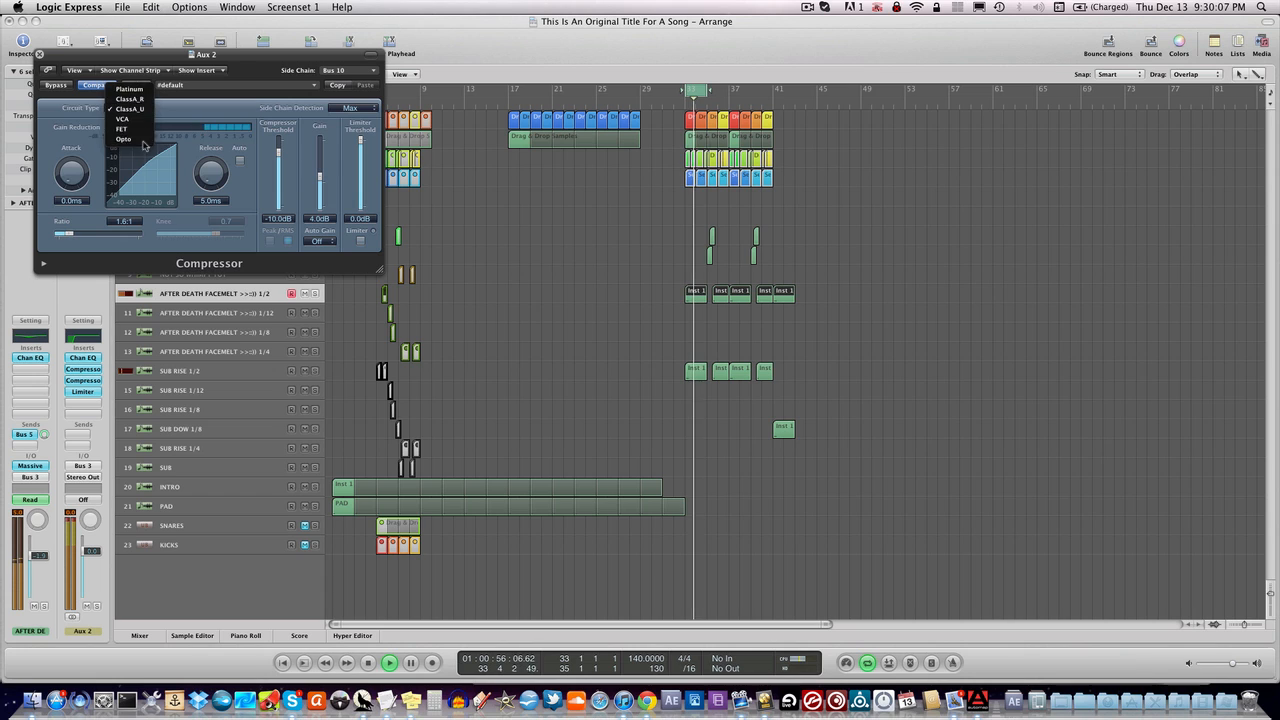
{"action": "left_click", "coordinate": [130, 155]}
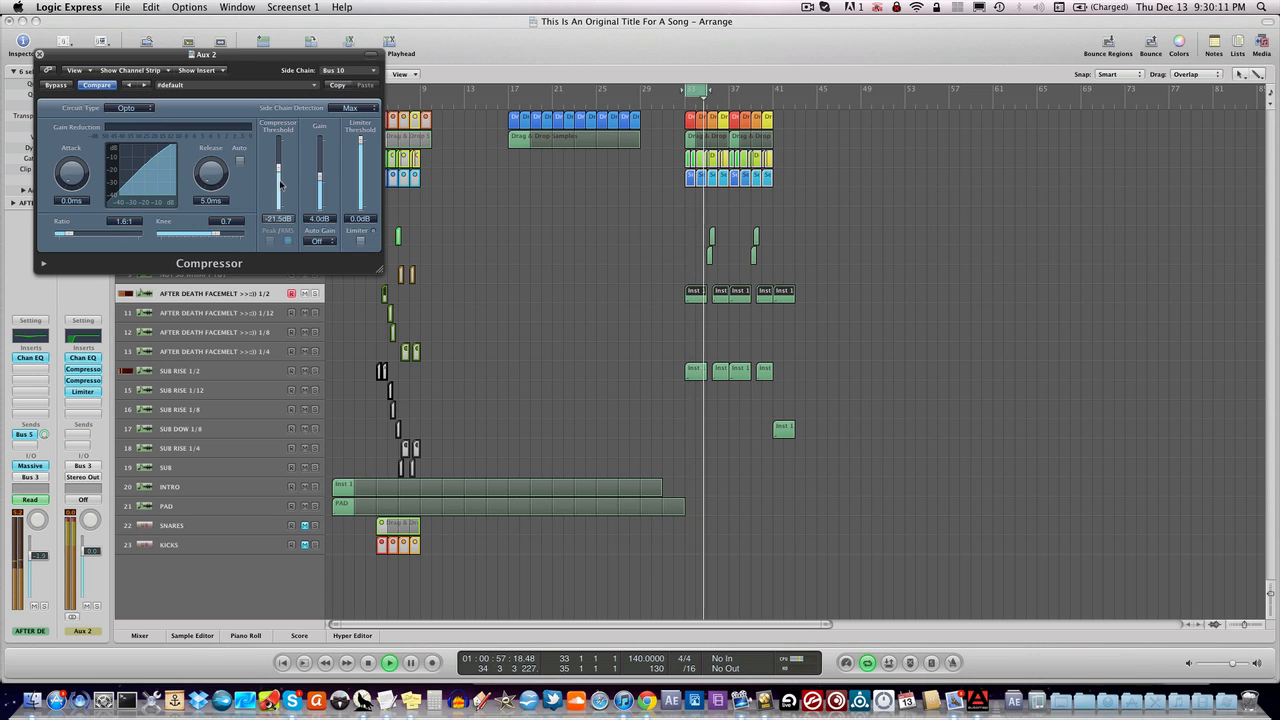
{"action": "left_click_drag", "start_coordinate": [321, 178], "coordinate": [321, 182]}
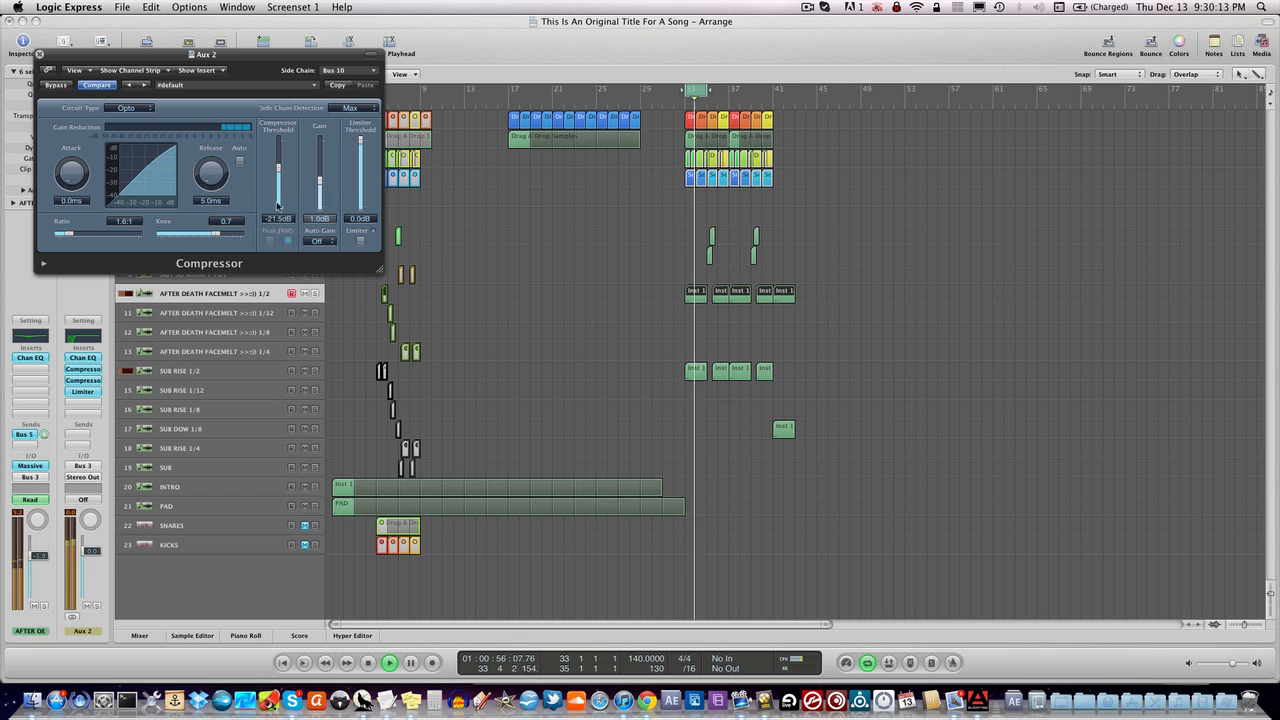
{"action": "left_click", "coordinate": [84, 380]}
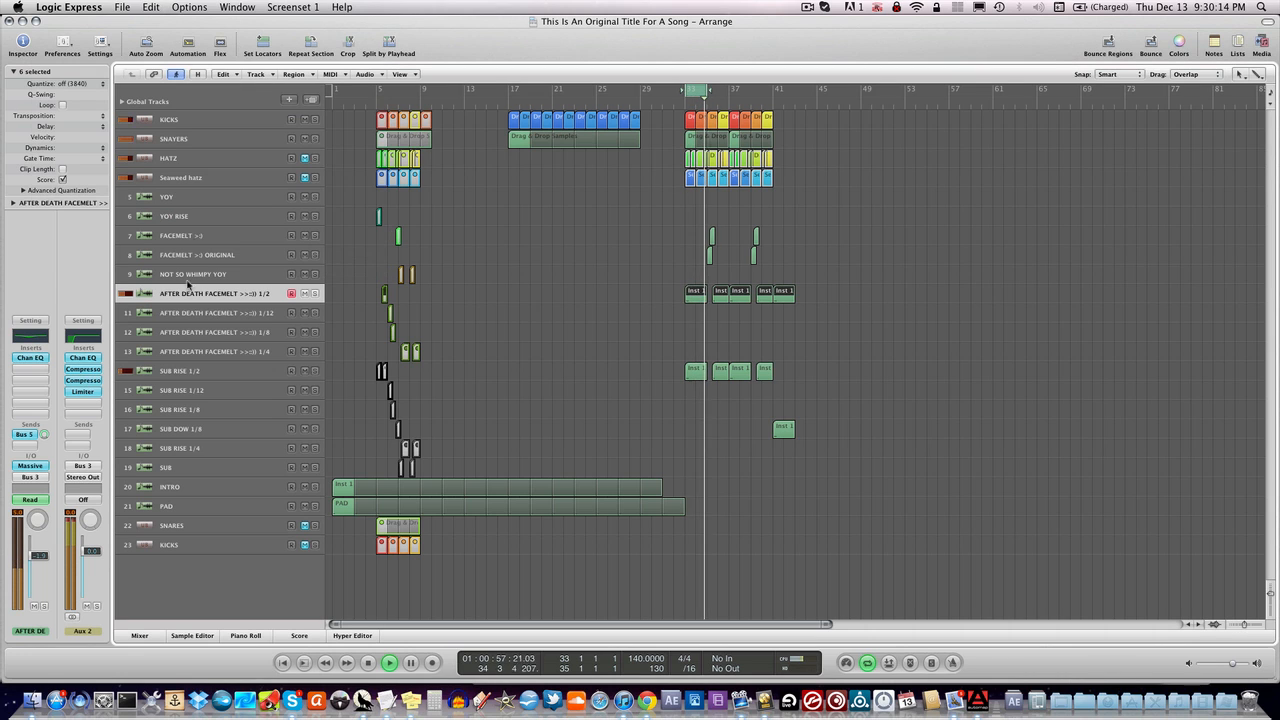
- Move the Opto Compressor above the Platinum Compressor in Aux 2's insert chain
{"action": "left_click", "coordinate": [86, 380]}
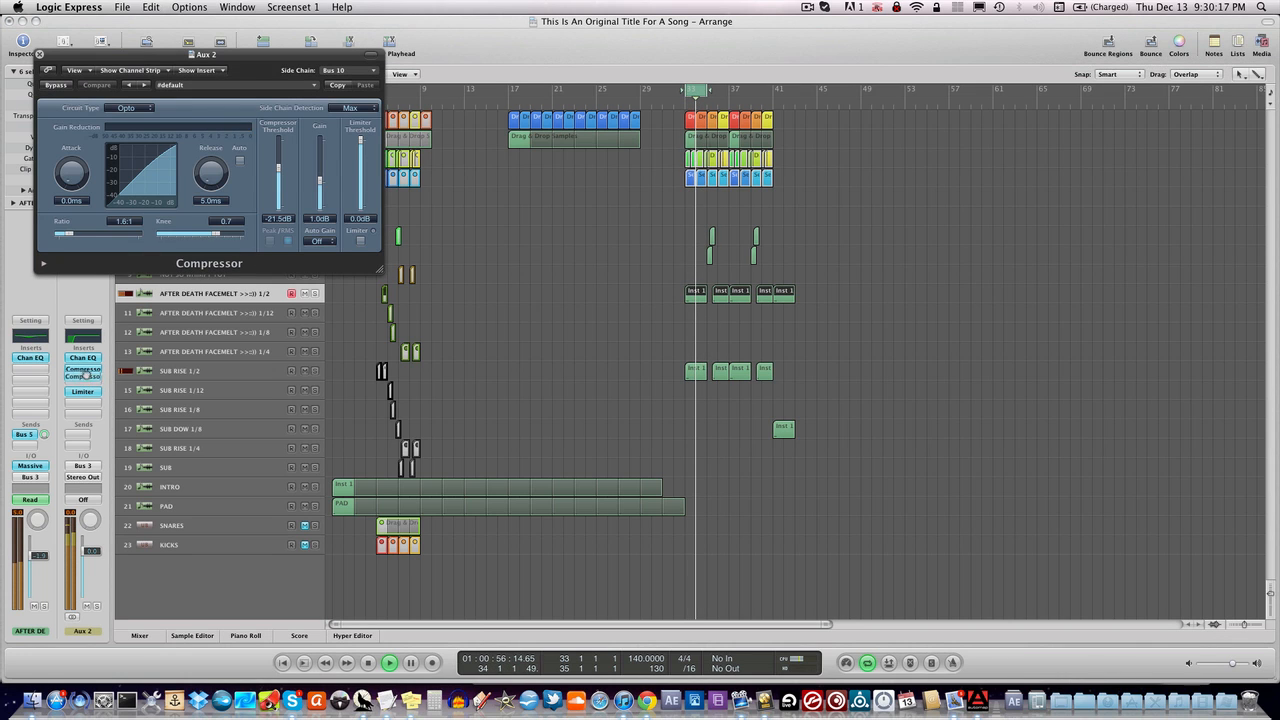
{"action": "left_click", "coordinate": [87, 370]}
{"action": "left_click", "coordinate": [87, 381]}
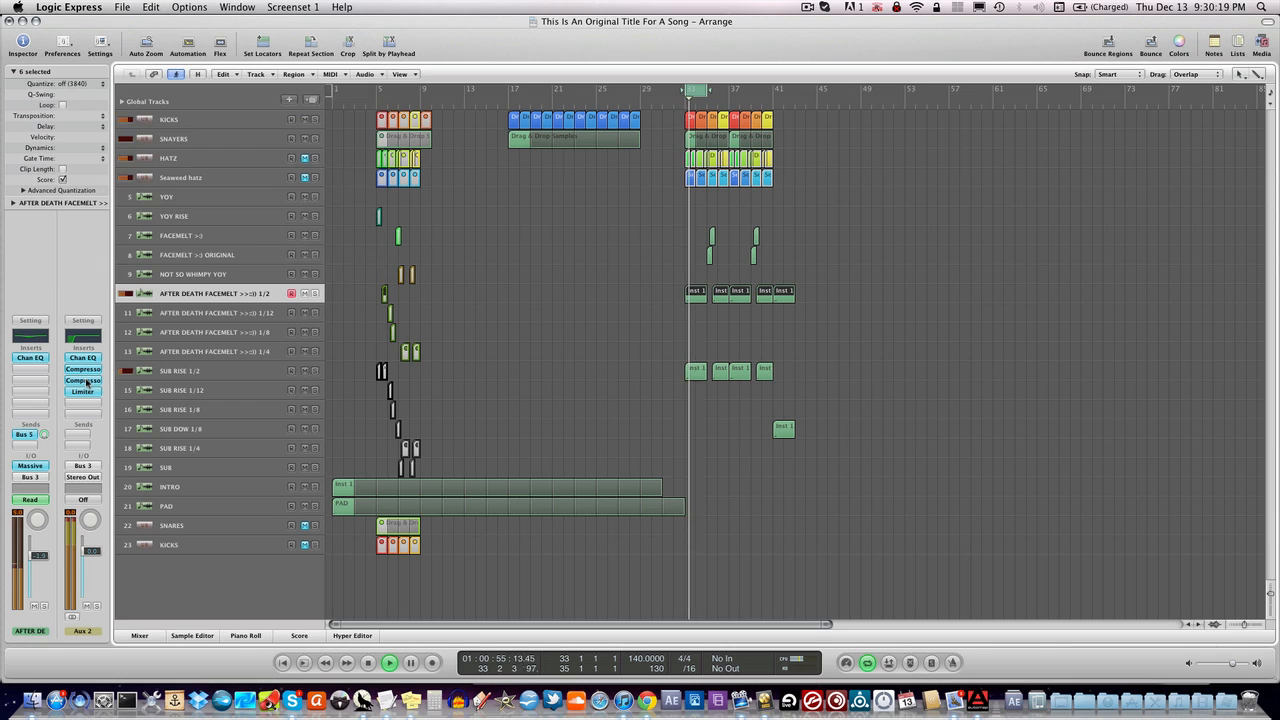
- Set the gain of Aux 2's Platinum Compressor to 3.5 dB during loop playback and close its window
{"action": "left_click", "coordinate": [87, 381]}
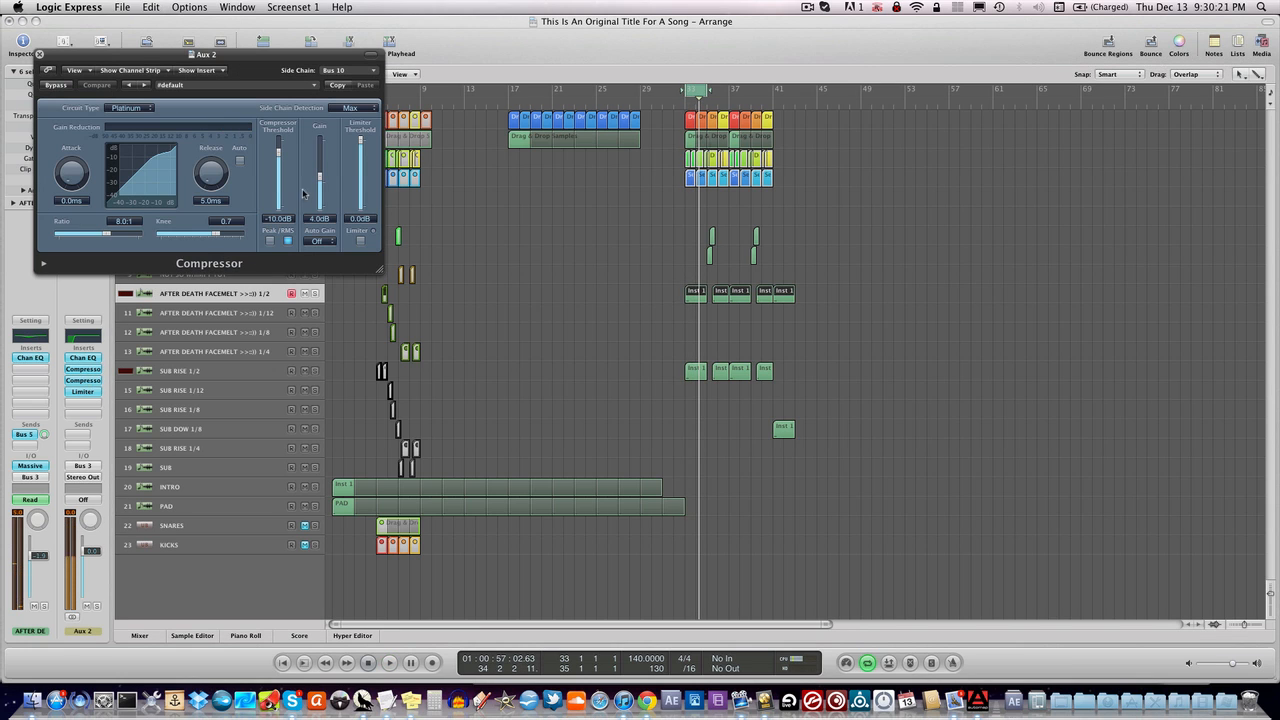
{"action": "key", "text": "space"}
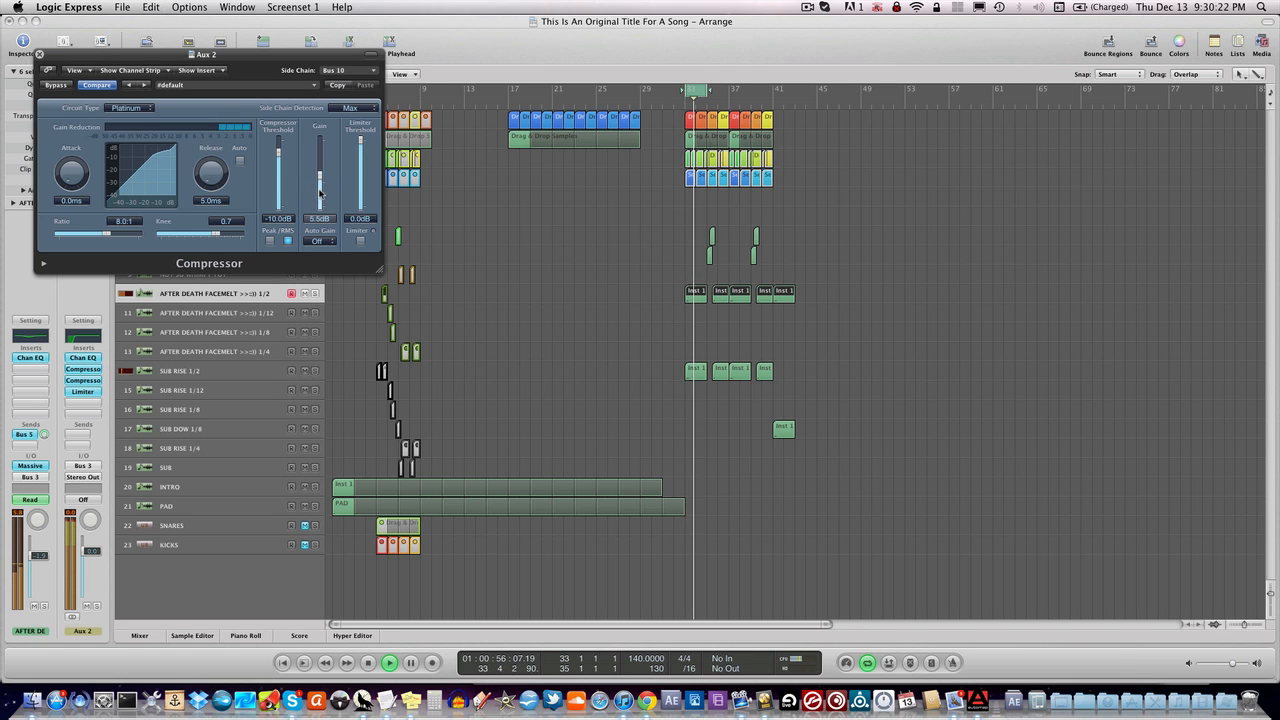
{"action": "left_click_drag", "start_coordinate": [320, 196], "coordinate": [320, 199]}
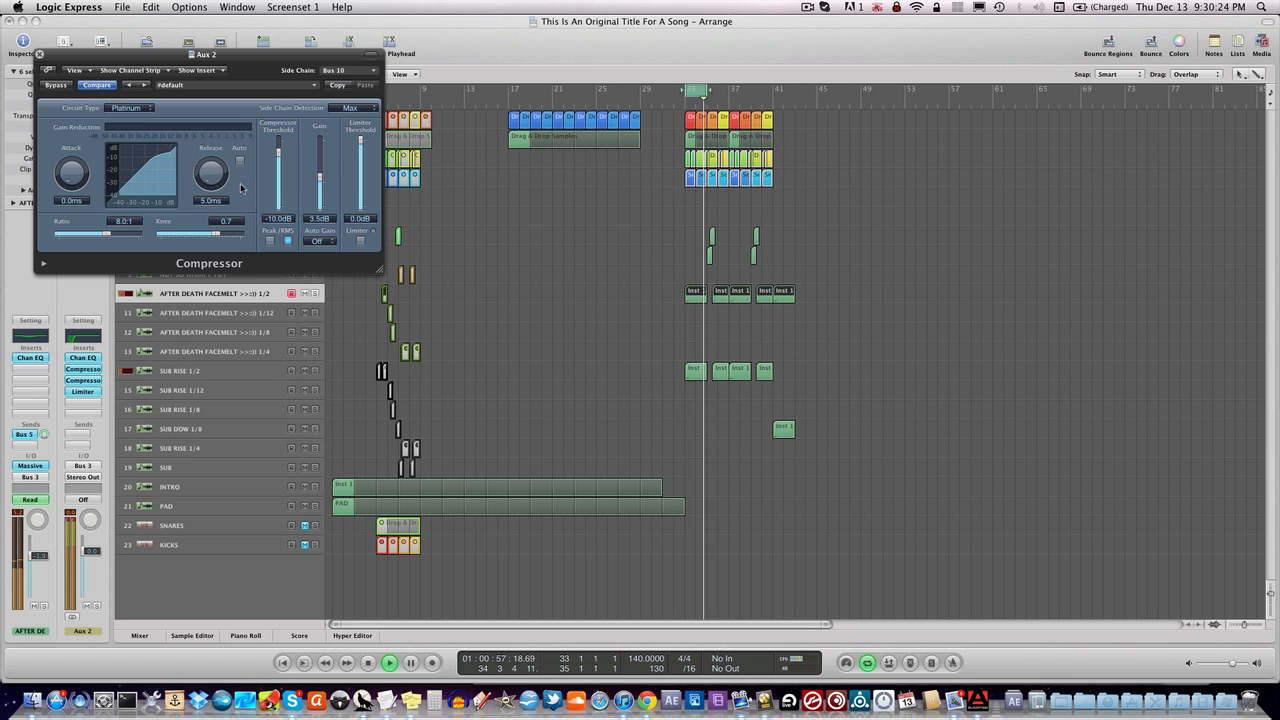
{"action": "left_click", "coordinate": [40, 55]}
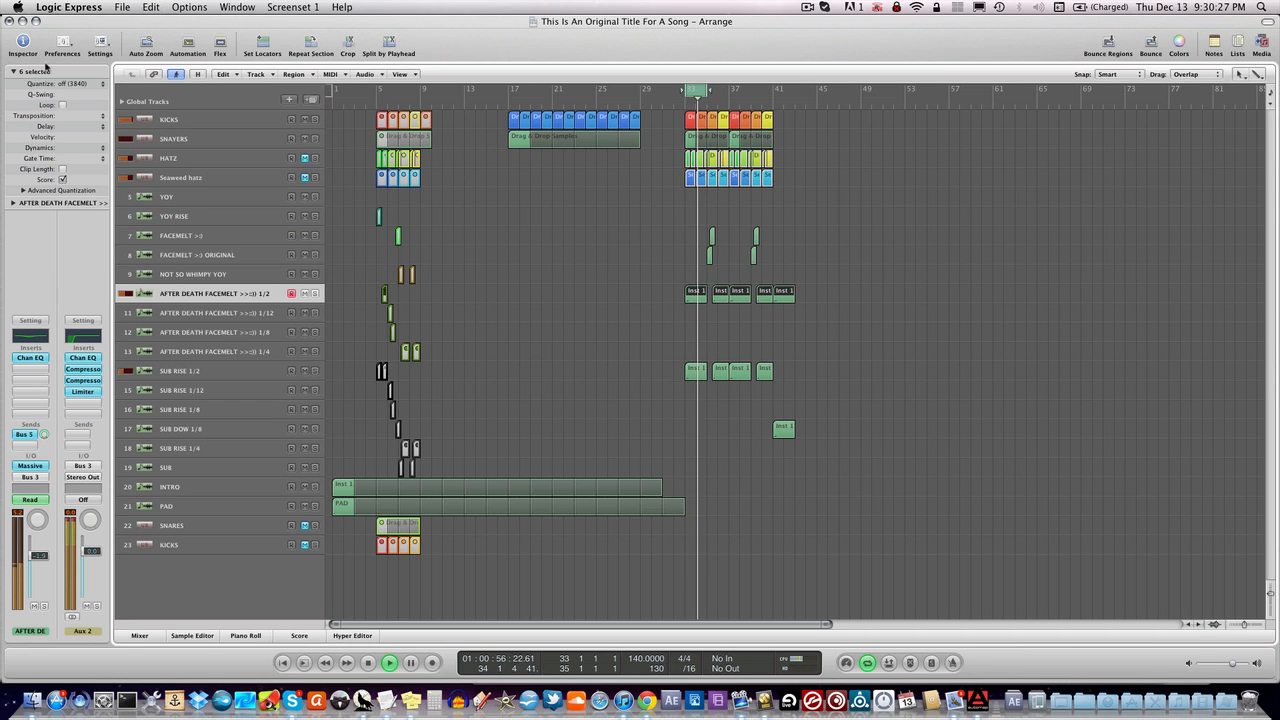
- Lower the Aux 2 fader to about -1.7 dB while auditioning AFTER DEATH FACEMELT 1/2, and turn off looping and playback
{"action": "left_click", "coordinate": [155, 316]}
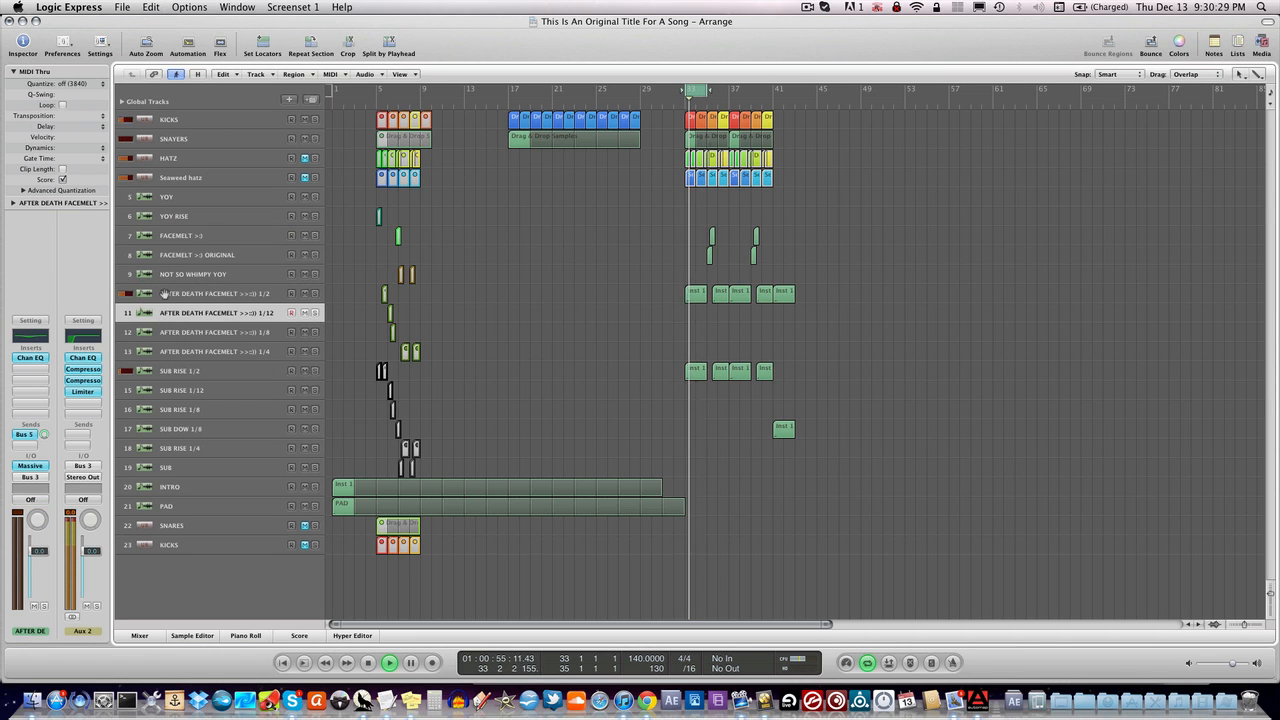
{"action": "left_click", "coordinate": [165, 294]}
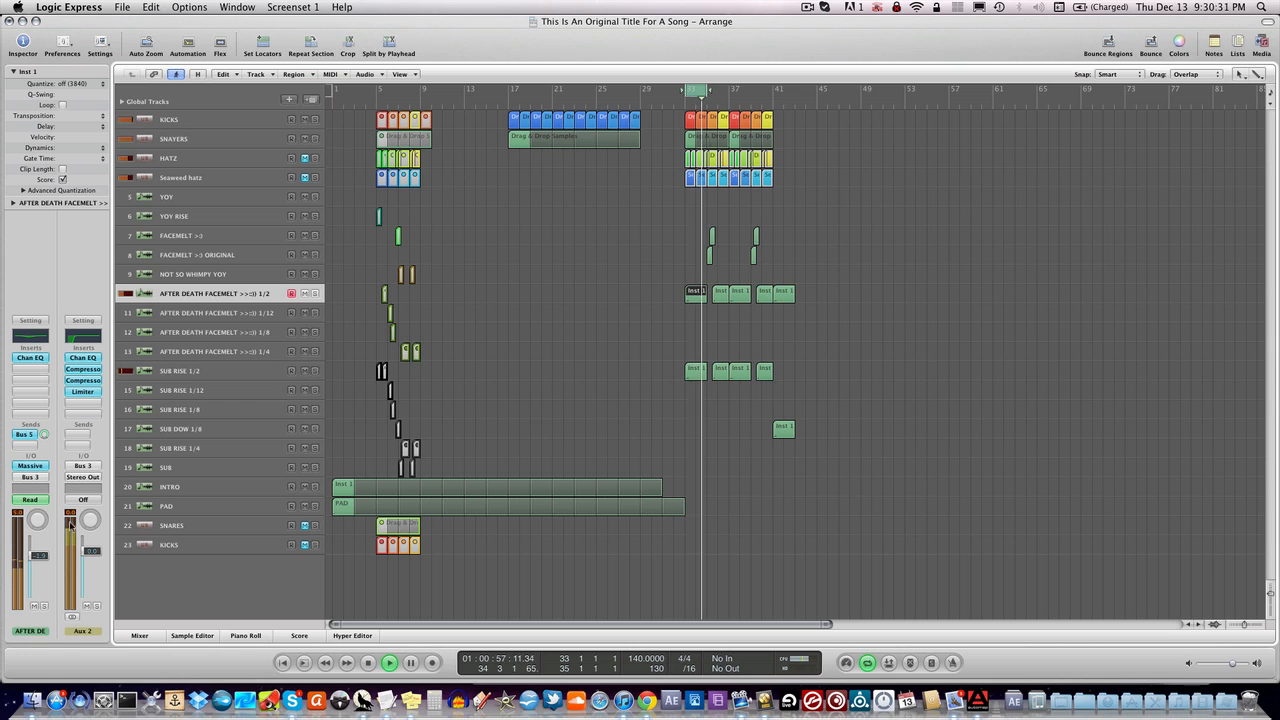
{"action": "key", "text": "space"}
{"action": "left_click_drag", "start_coordinate": [86, 550], "coordinate": [86, 557]}
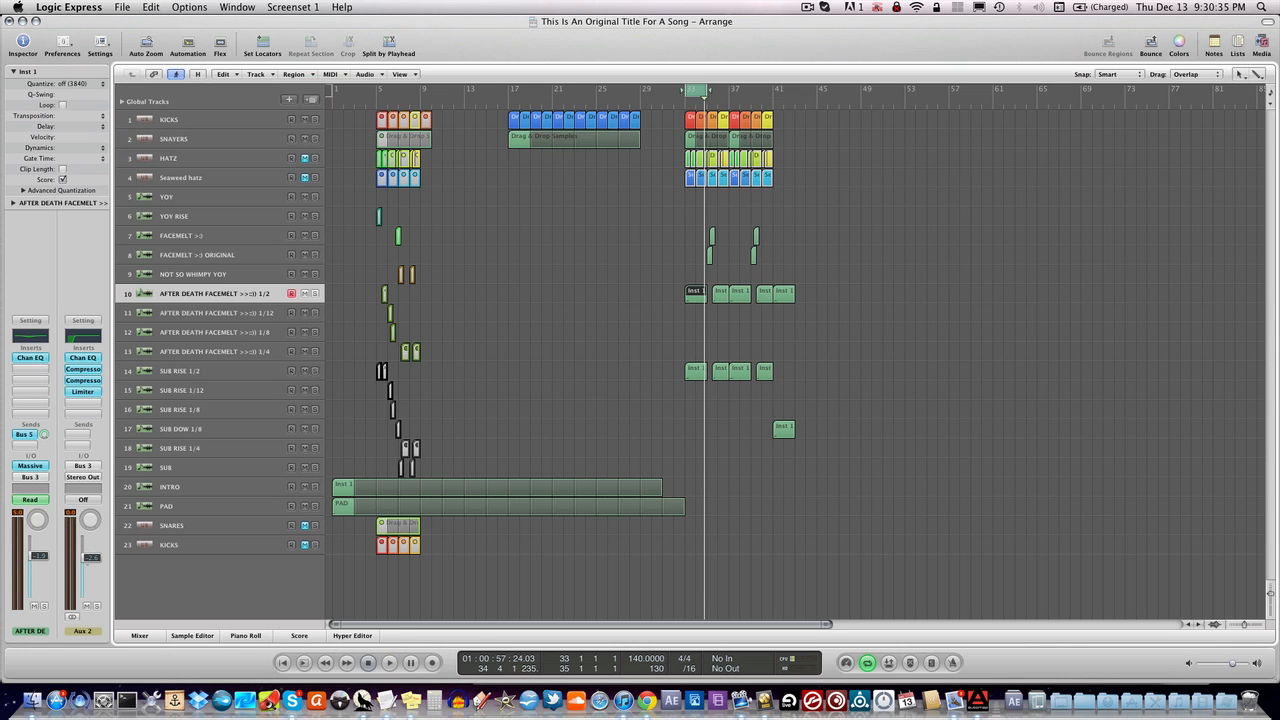
{"action": "key", "text": "space"}
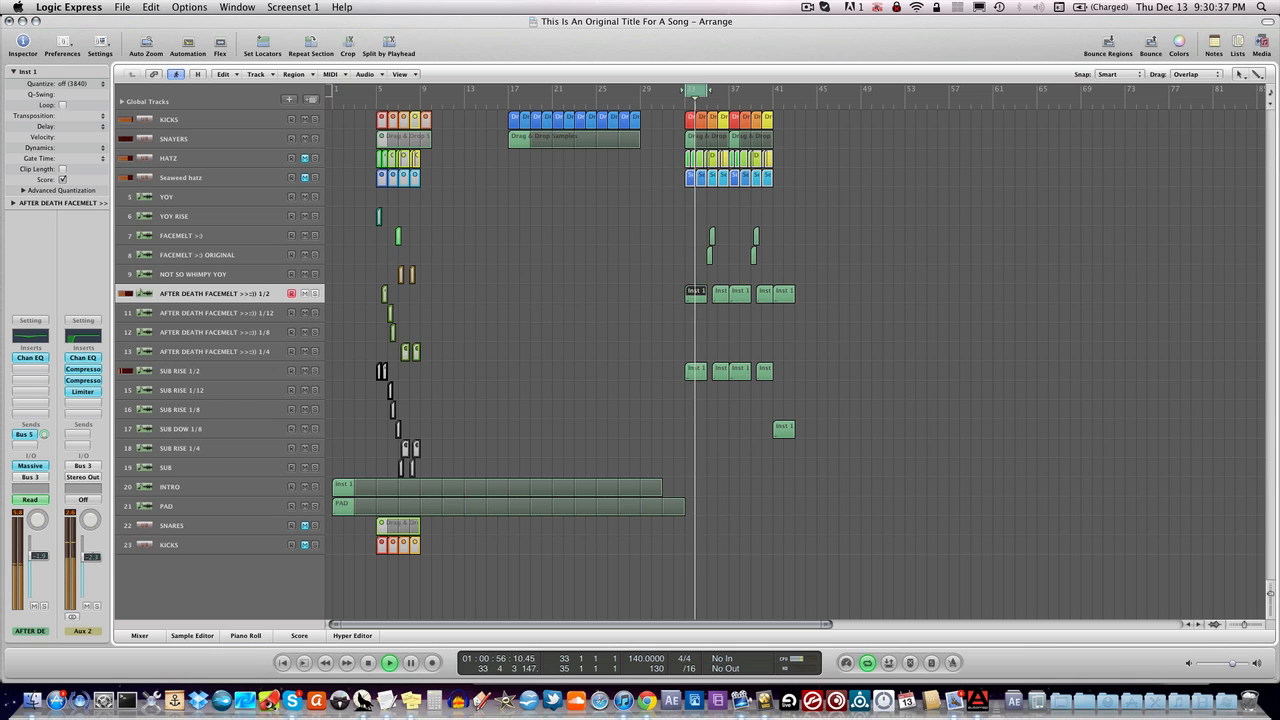
{"action": "left_click_drag", "start_coordinate": [88, 557], "coordinate": [88, 555]}
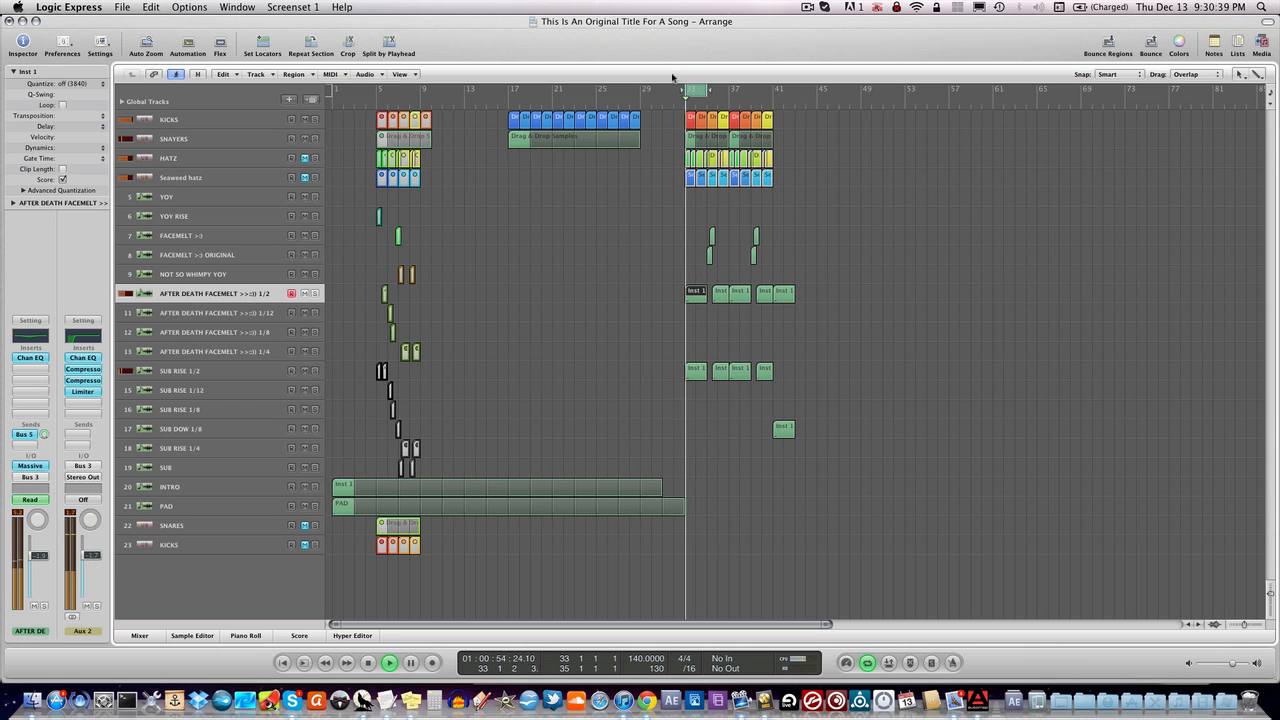
{"action": "key", "text": "c"}
{"action": "key", "text": "space"}
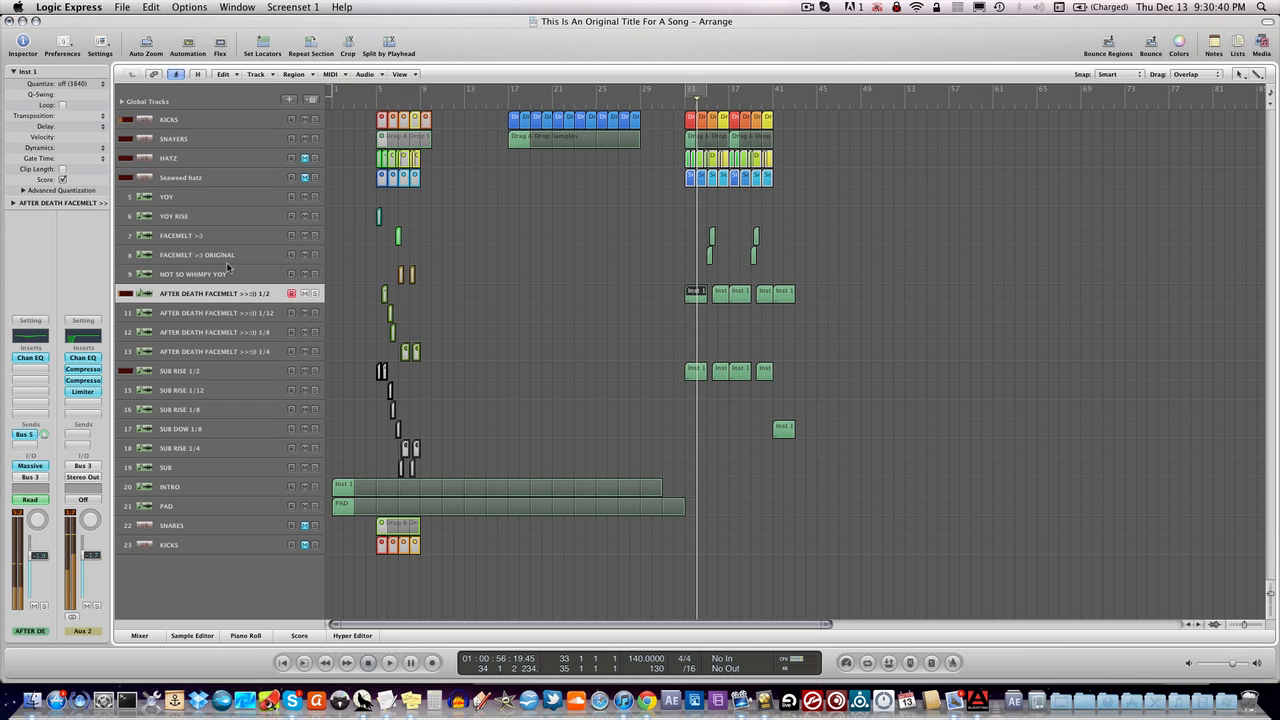
- Add a Bus 5 send to the FACEMELT >:) ORIGINAL channel in the mixer and set its level to 0.0
{"action": "left_click", "coordinate": [242, 261]}
{"action": "left_click", "coordinate": [148, 637]}
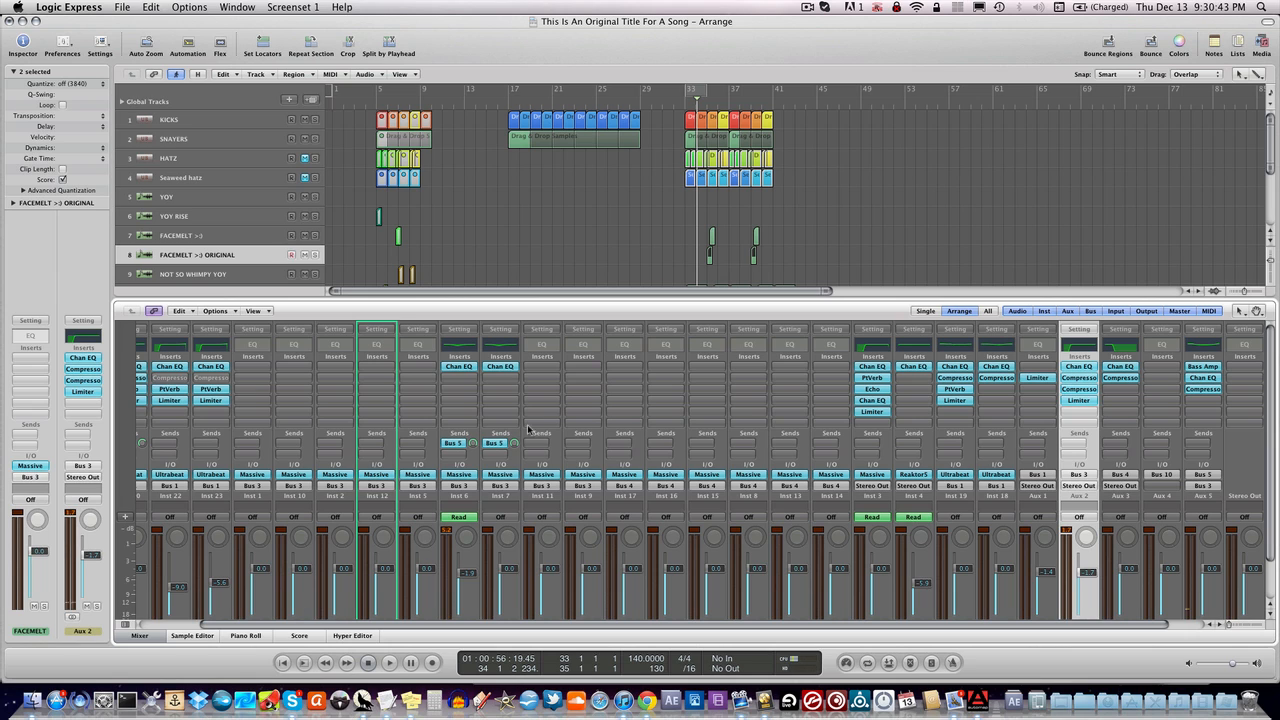
{"action": "scroll", "coordinate": [512, 452], "scroll_direction": "down", "scroll_amount": 2}
{"action": "key", "text": "space"}
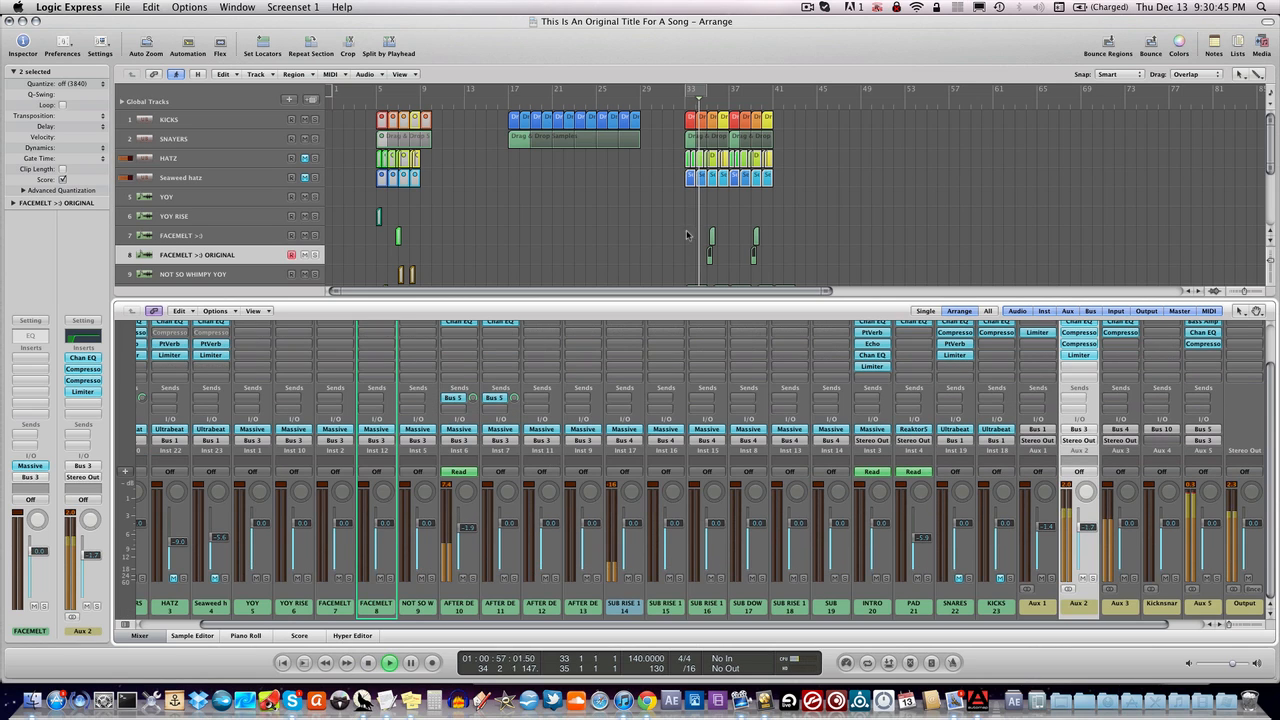
{"action": "left_click", "coordinate": [376, 397]}
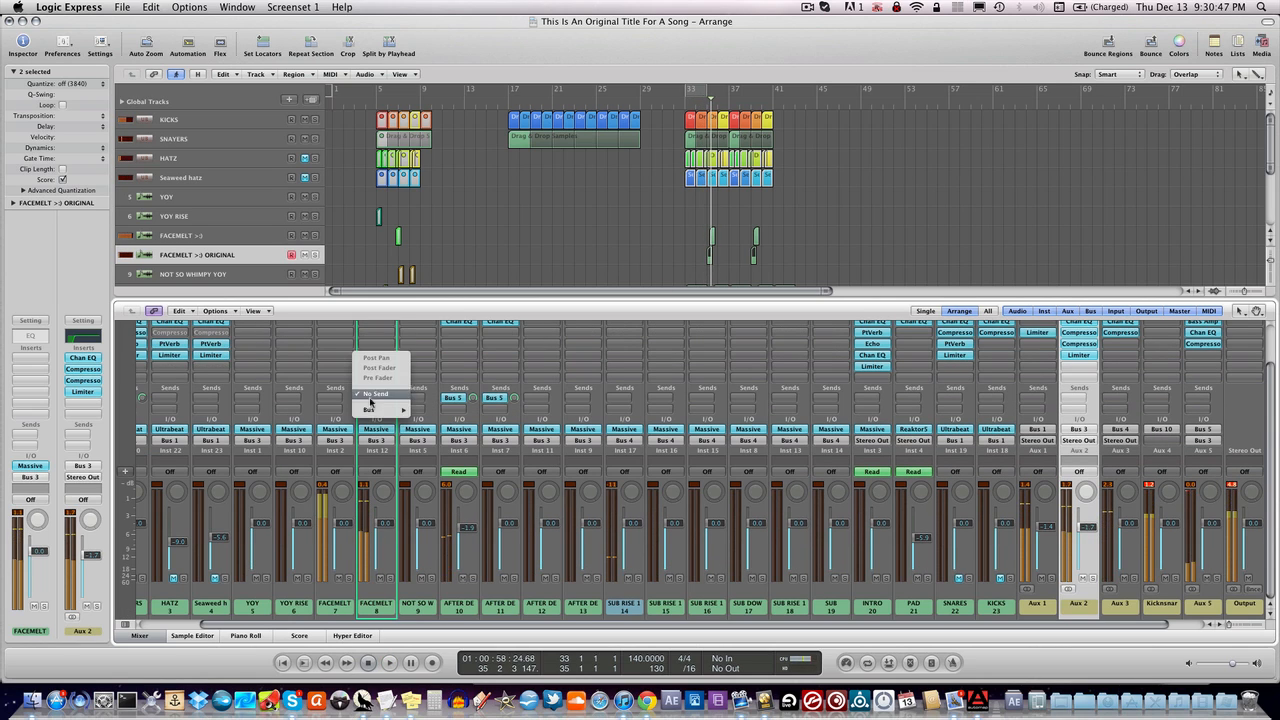
{"action": "mouse_move", "coordinate": [375, 410]}
{"action": "left_click", "coordinate": [452, 388]}
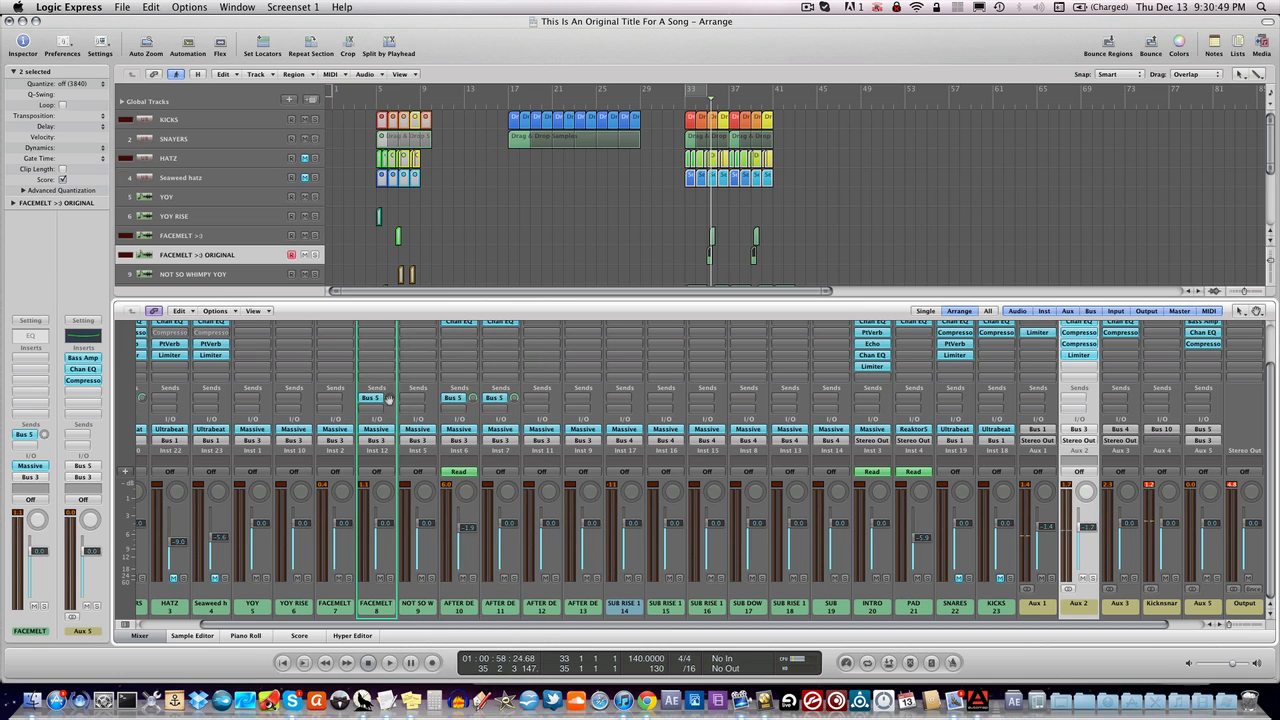
{"action": "left_click", "coordinate": [385, 399], "text": "alt"}
- Add a Bus 5 send to the FACEMELT >:) channel in the mixer and set its level to 0.0
{"action": "left_click", "coordinate": [337, 399]}
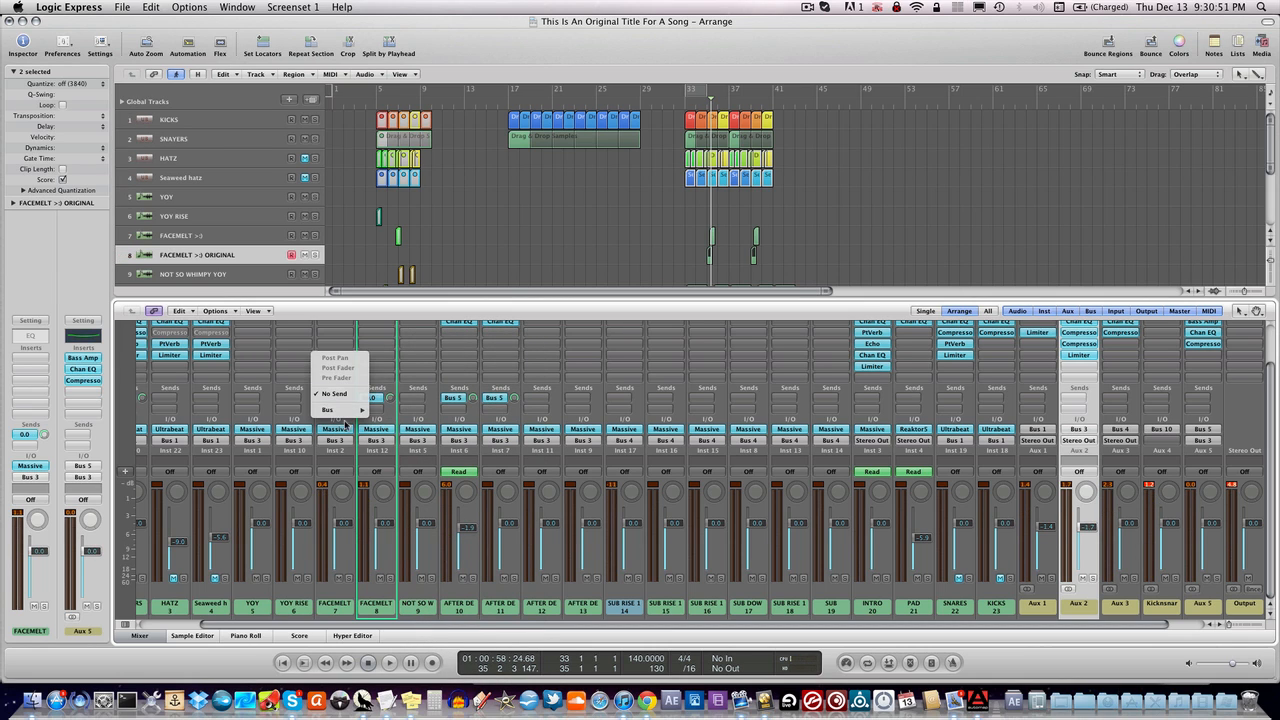
{"action": "mouse_move", "coordinate": [346, 410]}
{"action": "left_click", "coordinate": [409, 383]}
{"action": "left_click", "coordinate": [348, 399], "text": "alt"}
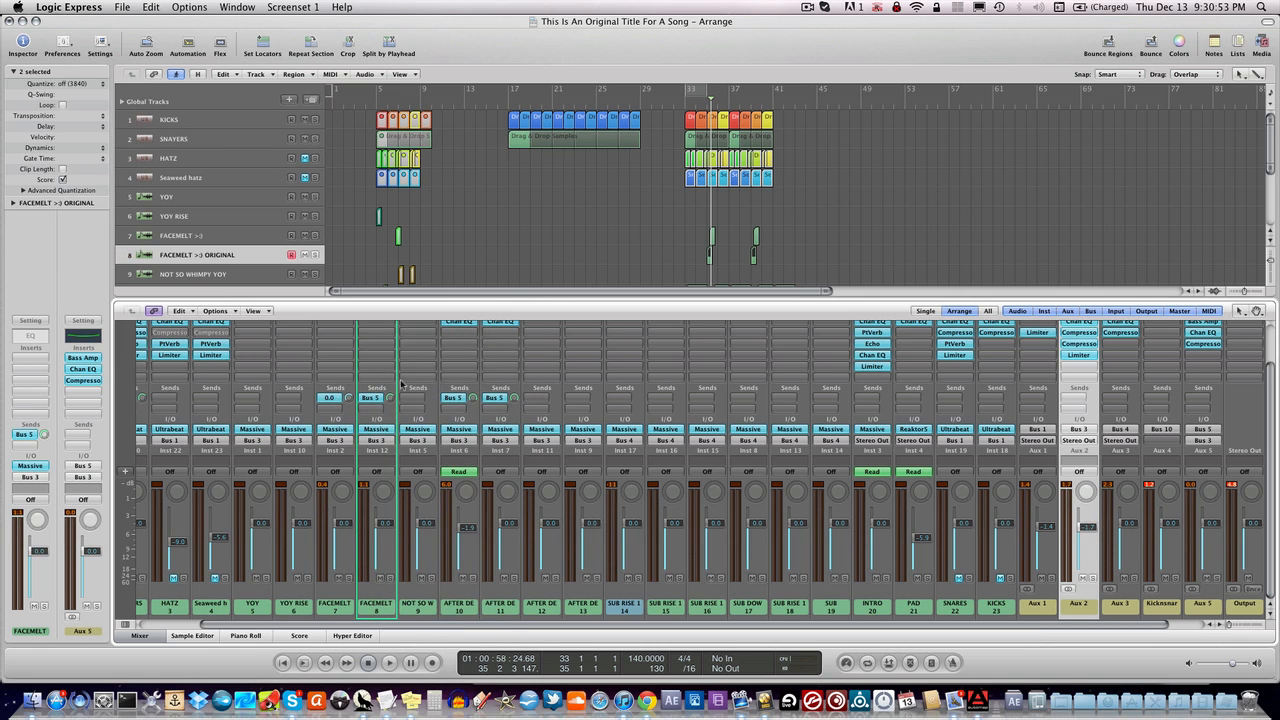
- Close the mixer and audition the arrangement from the start of the bar 33 section
{"action": "key", "text": "space"}
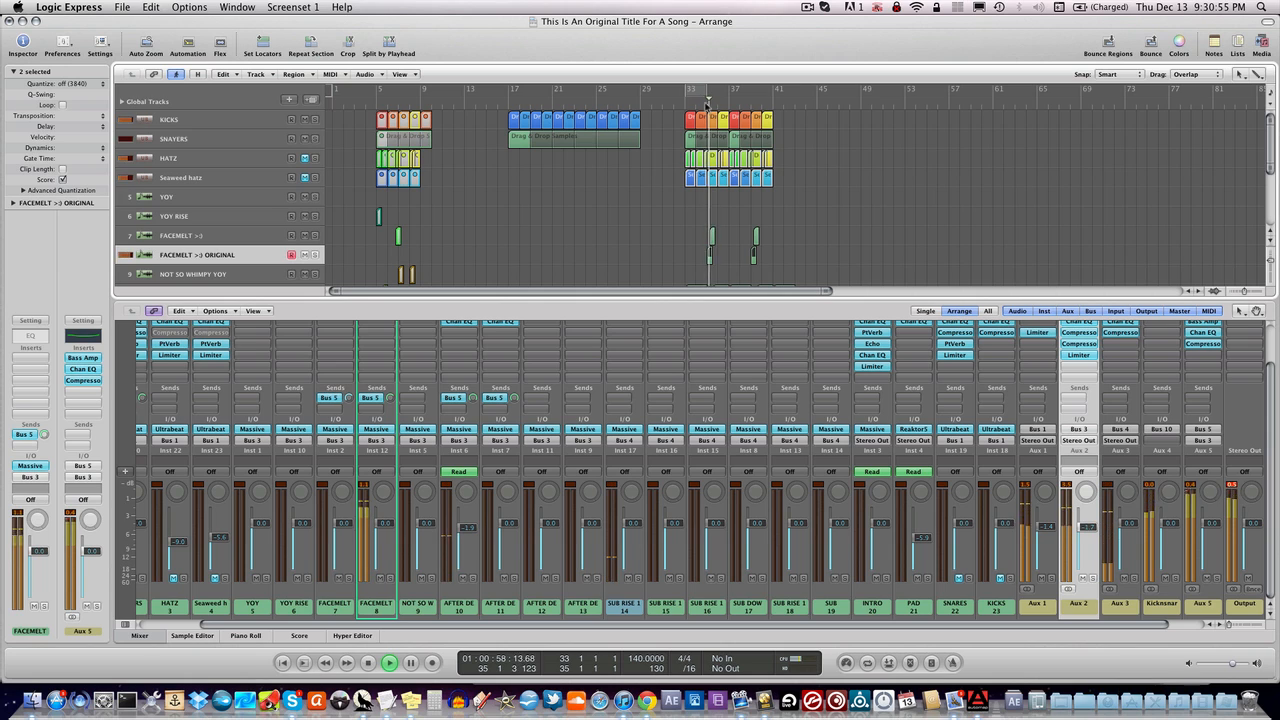
{"action": "key", "text": "x"}
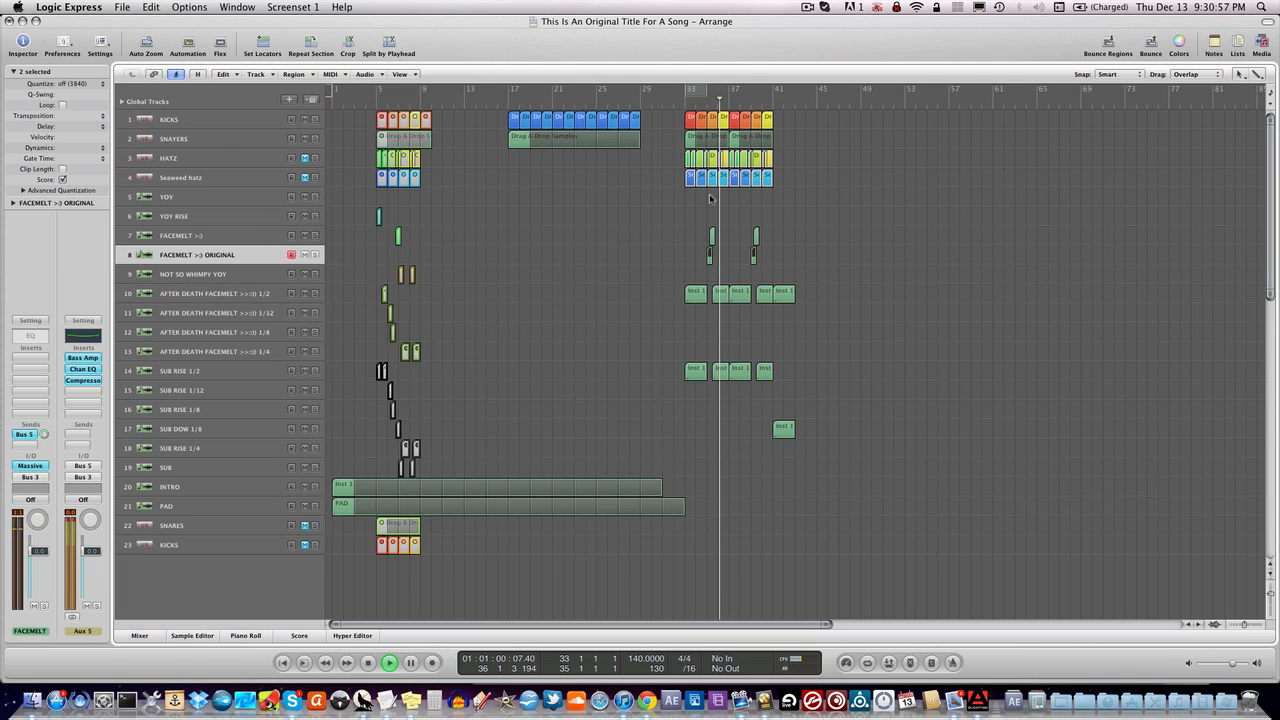
{"action": "left_click", "coordinate": [692, 98]}
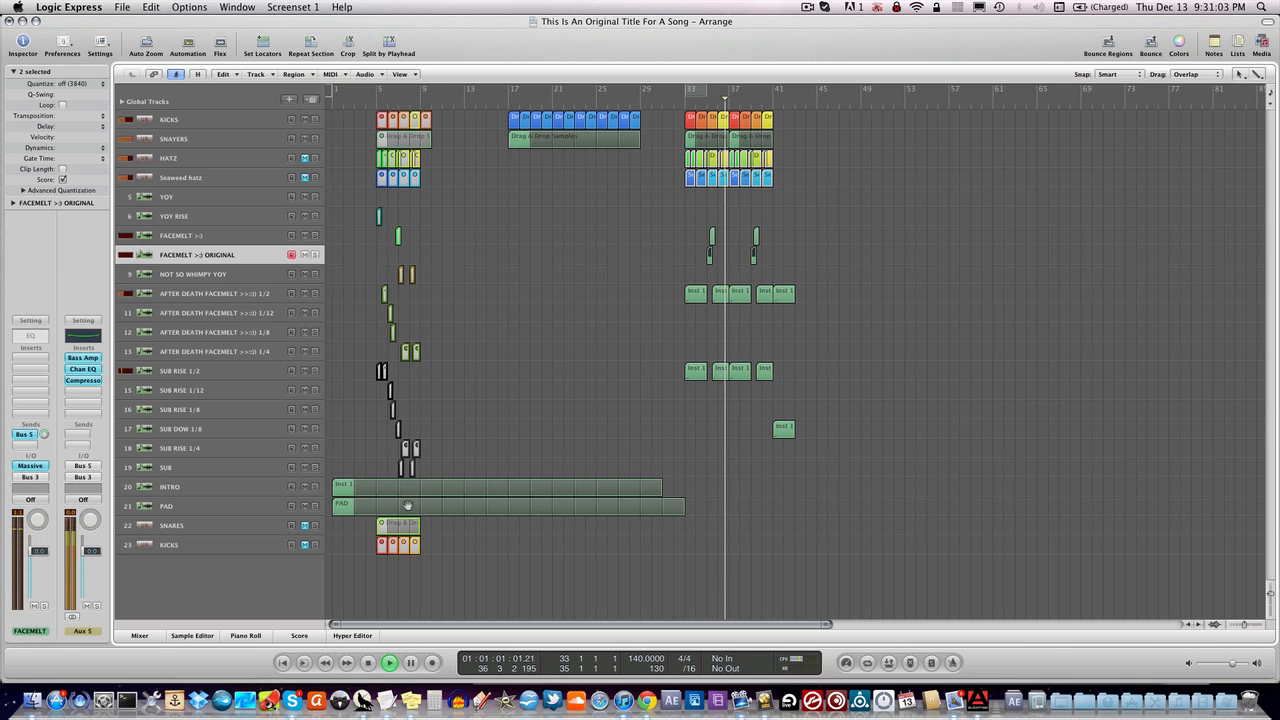
{"action": "left_click", "coordinate": [682, 98]}
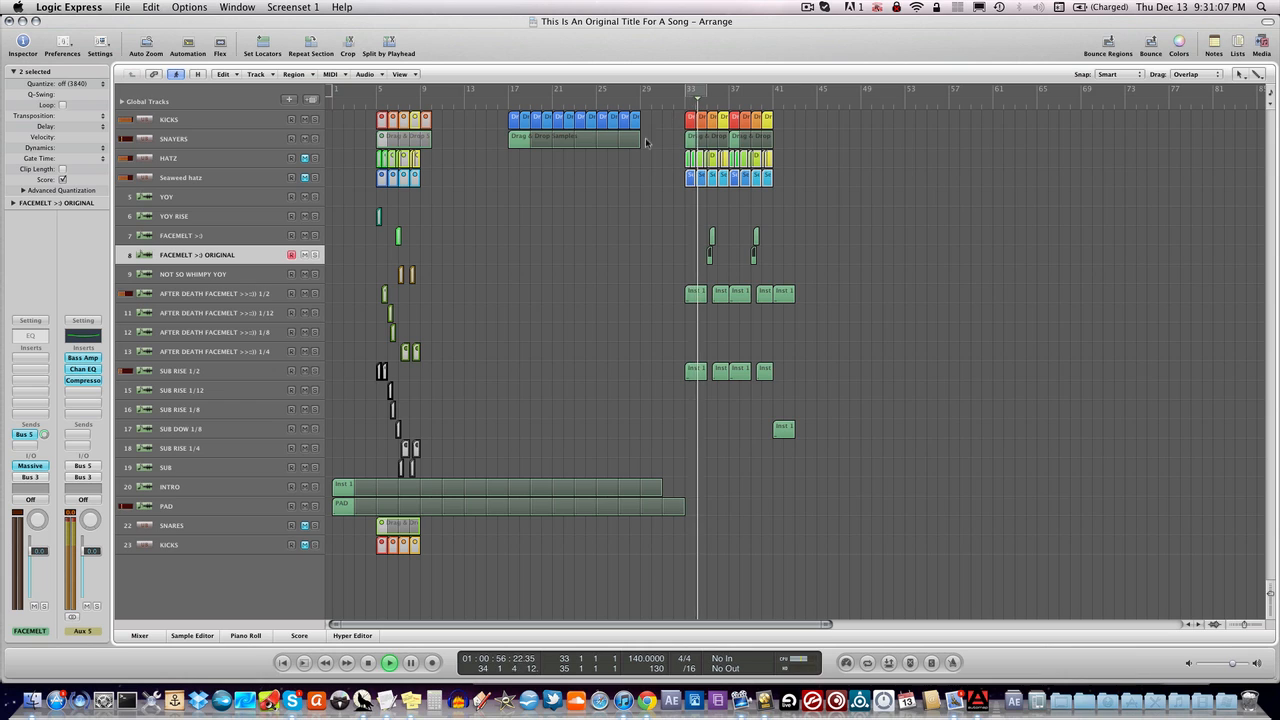
- Solo the SUB RISE 1/2 track, lower the OSC3 Amp in its Massive instrument, and close the plug-in window
{"action": "left_click", "coordinate": [318, 371]}
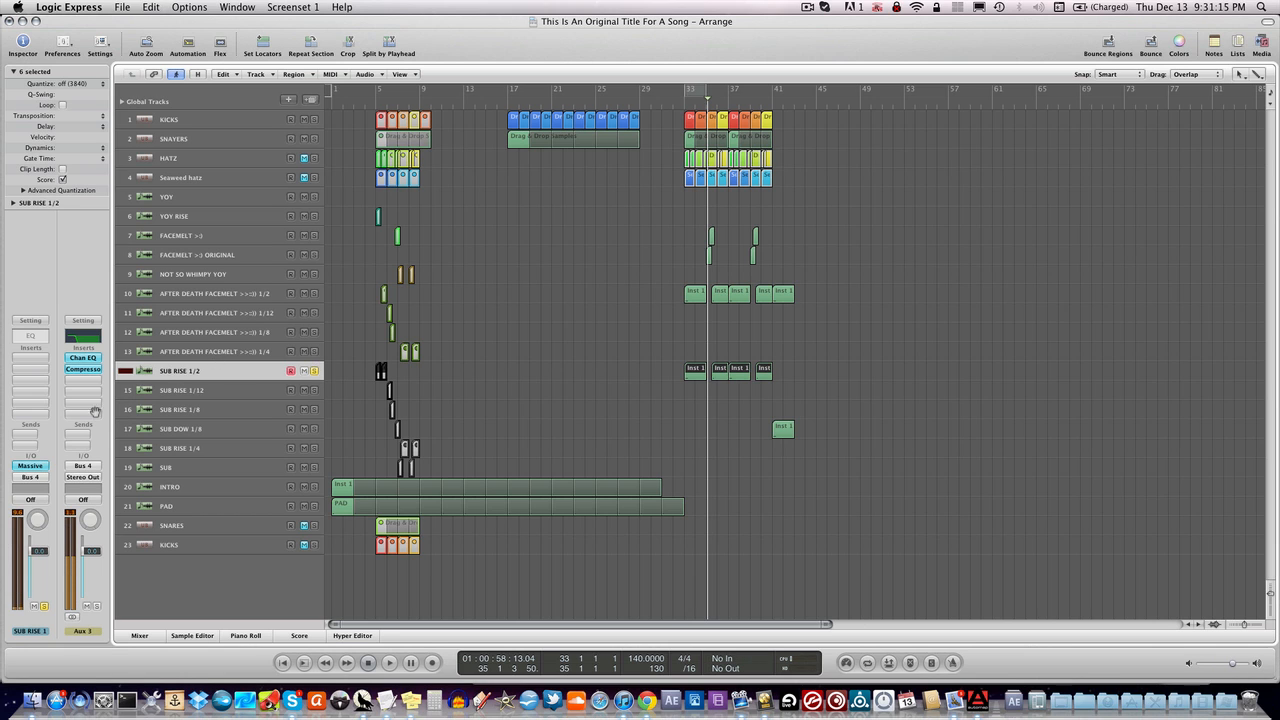
{"action": "left_click", "coordinate": [36, 466]}
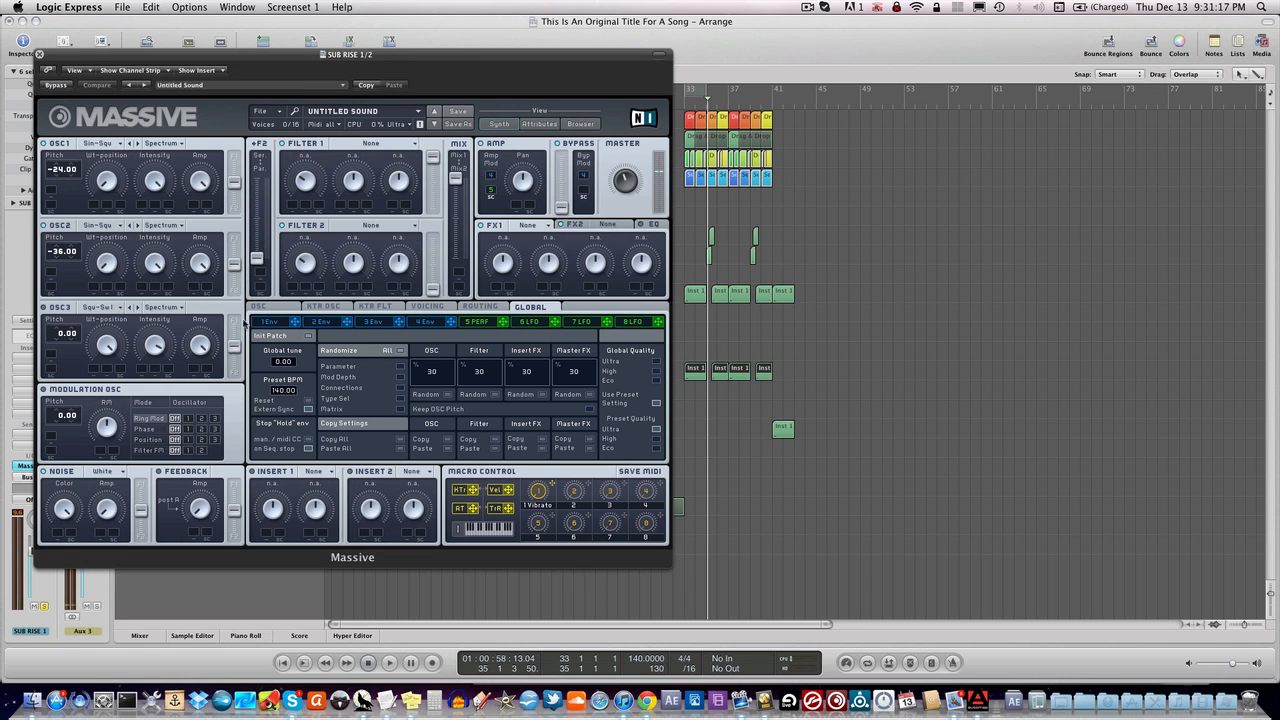
{"action": "left_click_drag", "start_coordinate": [205, 344], "coordinate": [206, 357]}
{"action": "left_click", "coordinate": [40, 55]}
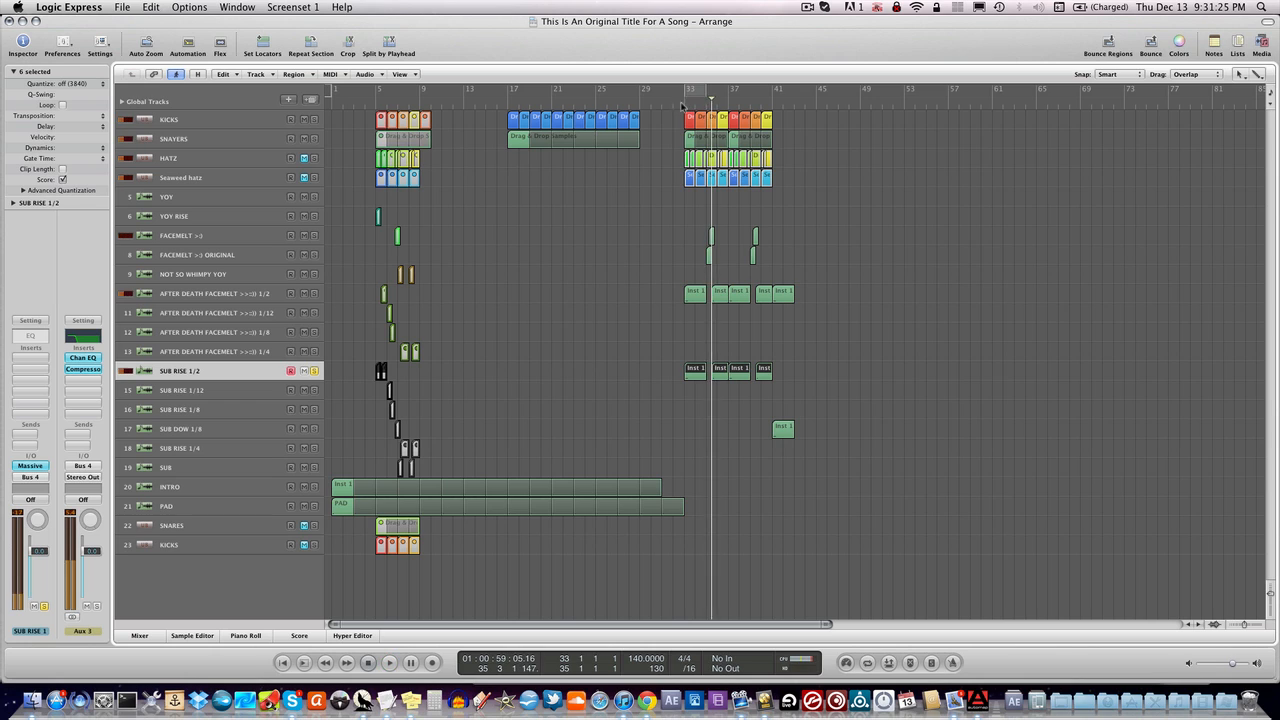
- Play the bar 33 section, unsolo SUB RISE 1/2, unmute the Seaweed hatz track, and stop playback
{"action": "left_click", "coordinate": [677, 104]}
{"action": "key", "text": "space"}
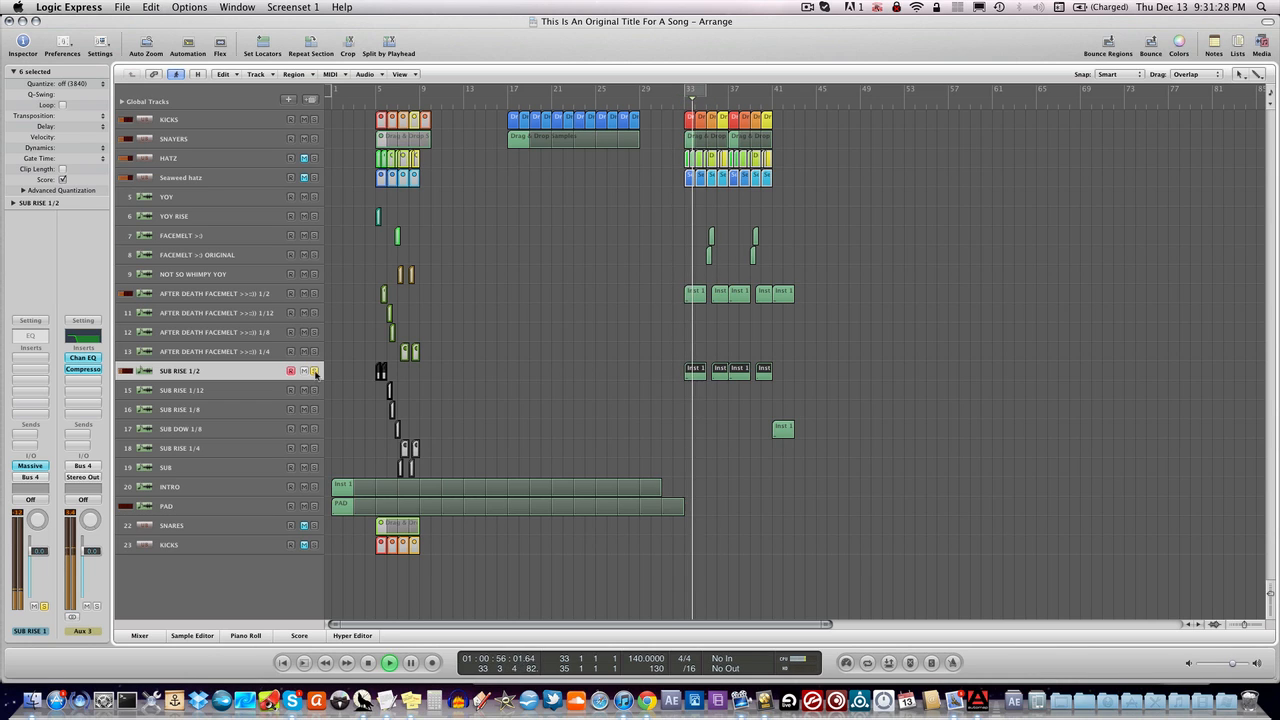
{"action": "left_click", "coordinate": [305, 177]}
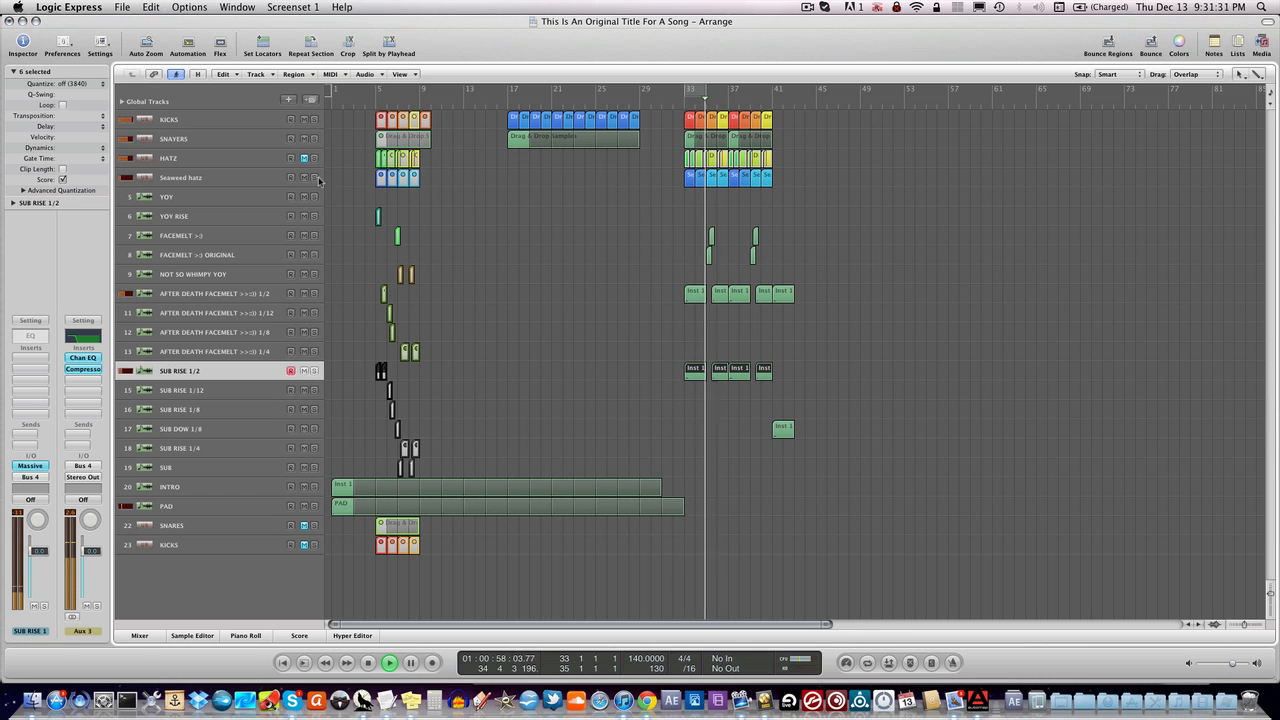
{"action": "key", "text": "space"}
- Open the bar 33 Seaweed hatz regions together in the Piano Roll and select all their notes
{"action": "left_click_drag", "start_coordinate": [790, 191], "coordinate": [688, 182]}
{"action": "key", "text": "p"}
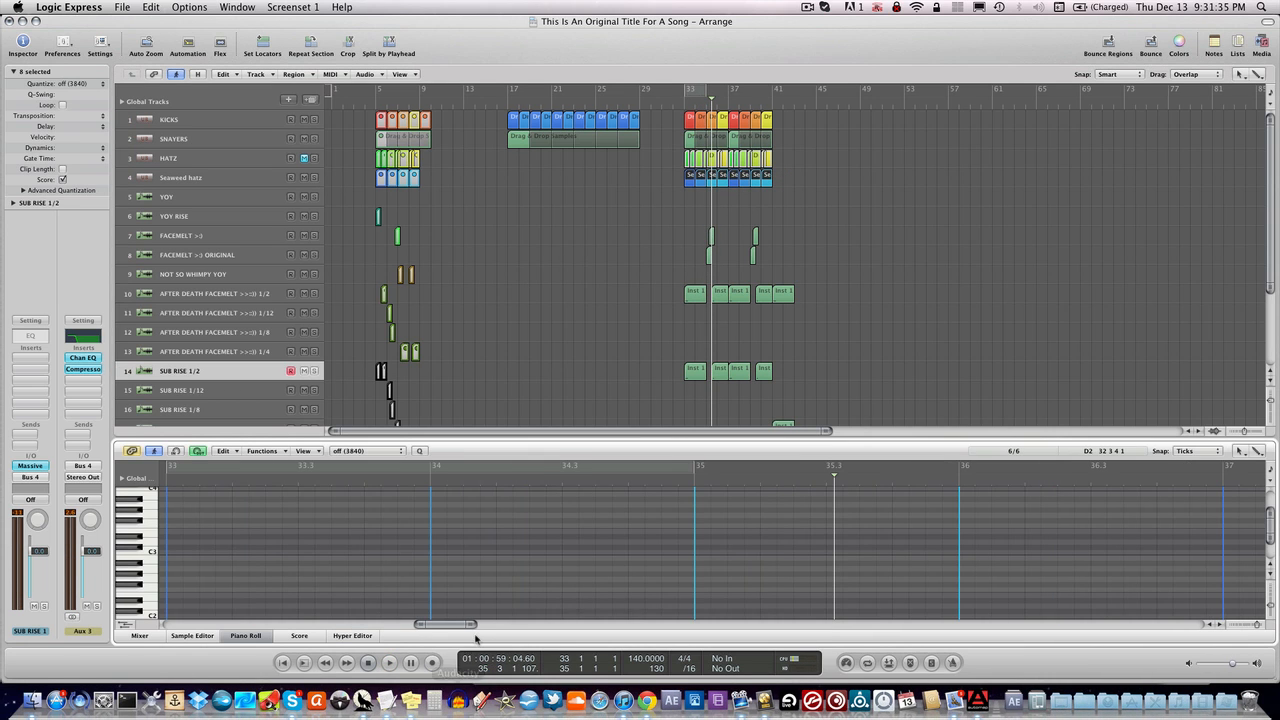
{"action": "left_click_drag", "start_coordinate": [474, 625], "coordinate": [508, 625]}
{"action": "scroll", "coordinate": [563, 560], "scroll_direction": "down", "scroll_amount": 6}
{"action": "scroll", "coordinate": [563, 560], "scroll_direction": "up", "scroll_amount": 1}
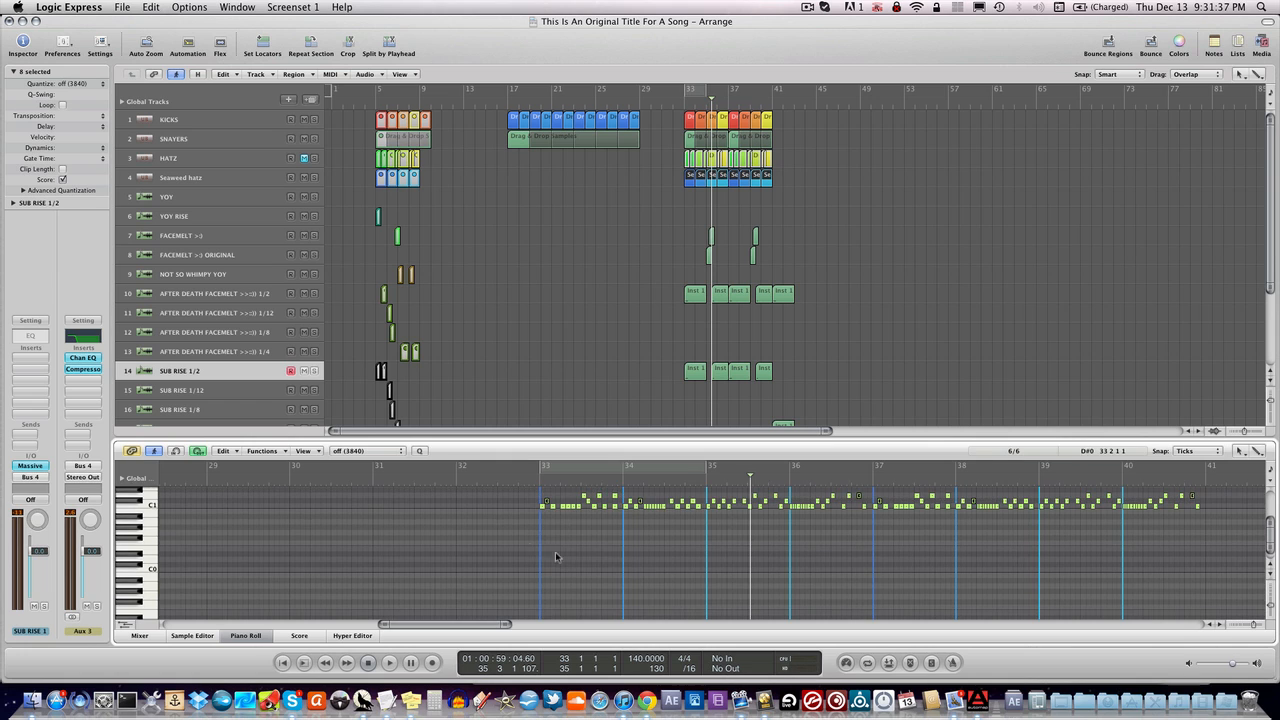
{"action": "left_click_drag", "start_coordinate": [527, 543], "coordinate": [1230, 456]}
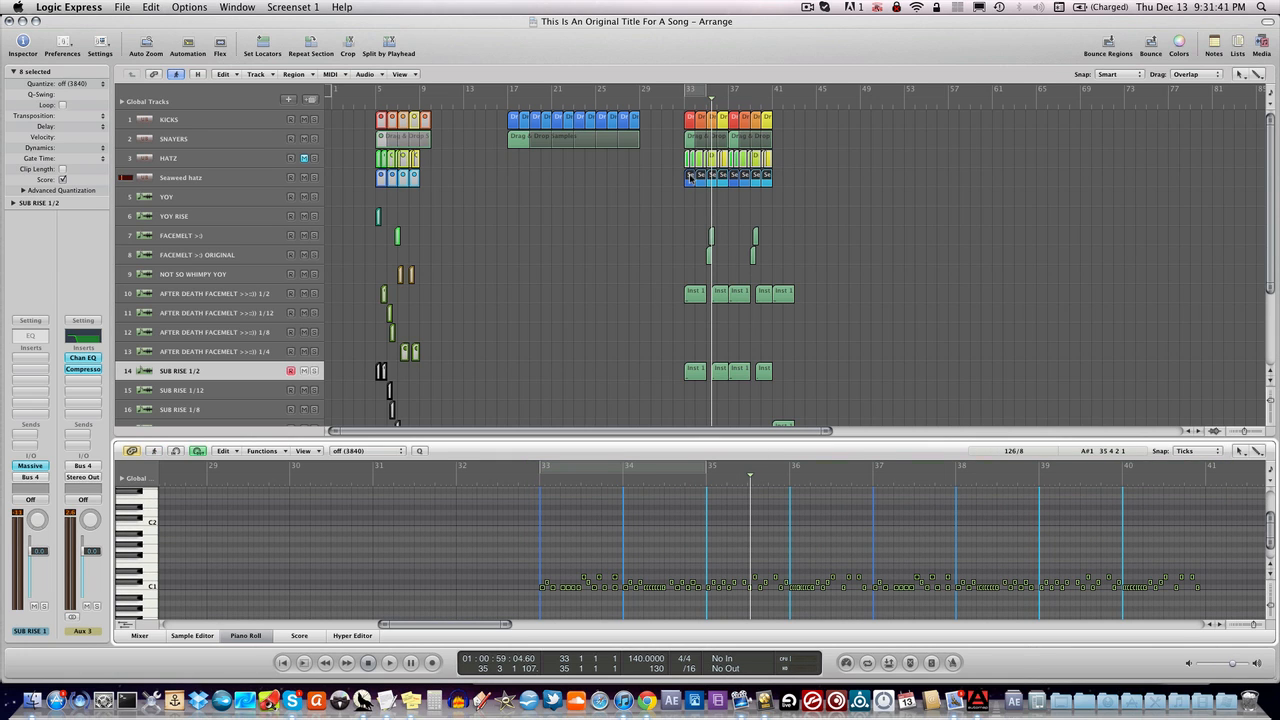
- Move the eight Seaweed hatz regions from bar 33 to bar 17
{"action": "left_click_drag", "start_coordinate": [689, 178], "coordinate": [514, 183]}
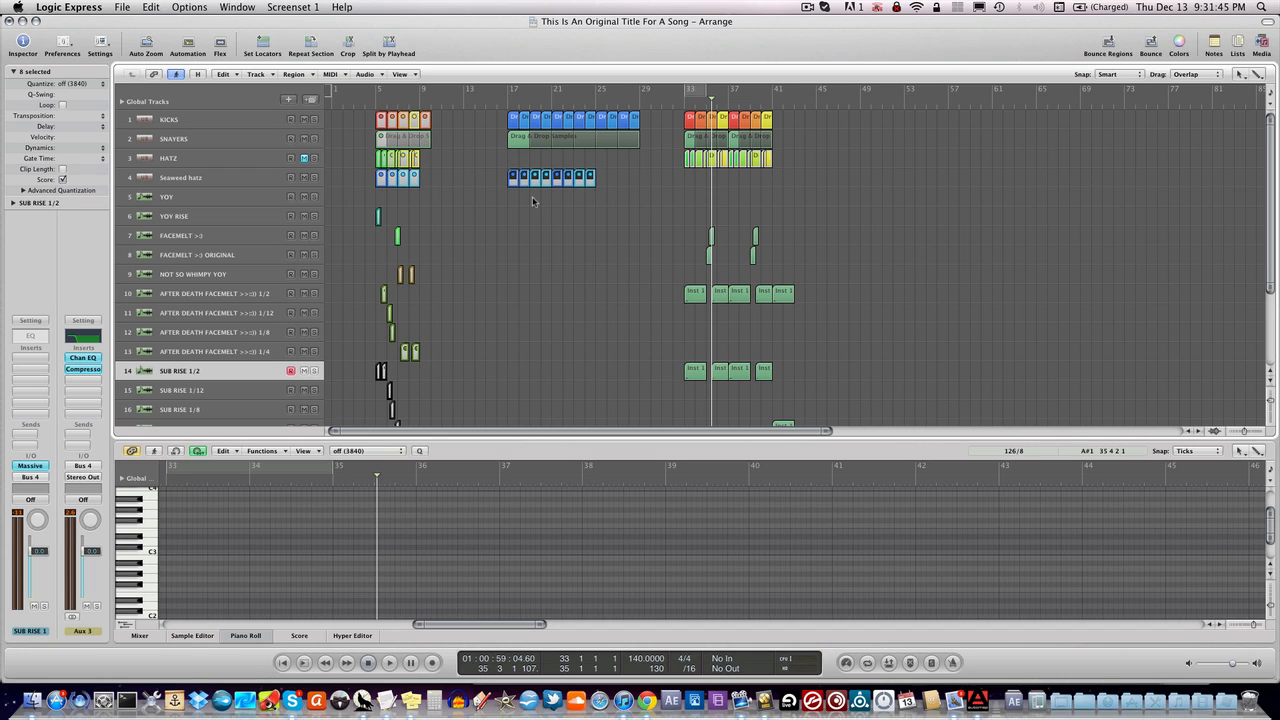
{"action": "right_click", "coordinate": [689, 179]}
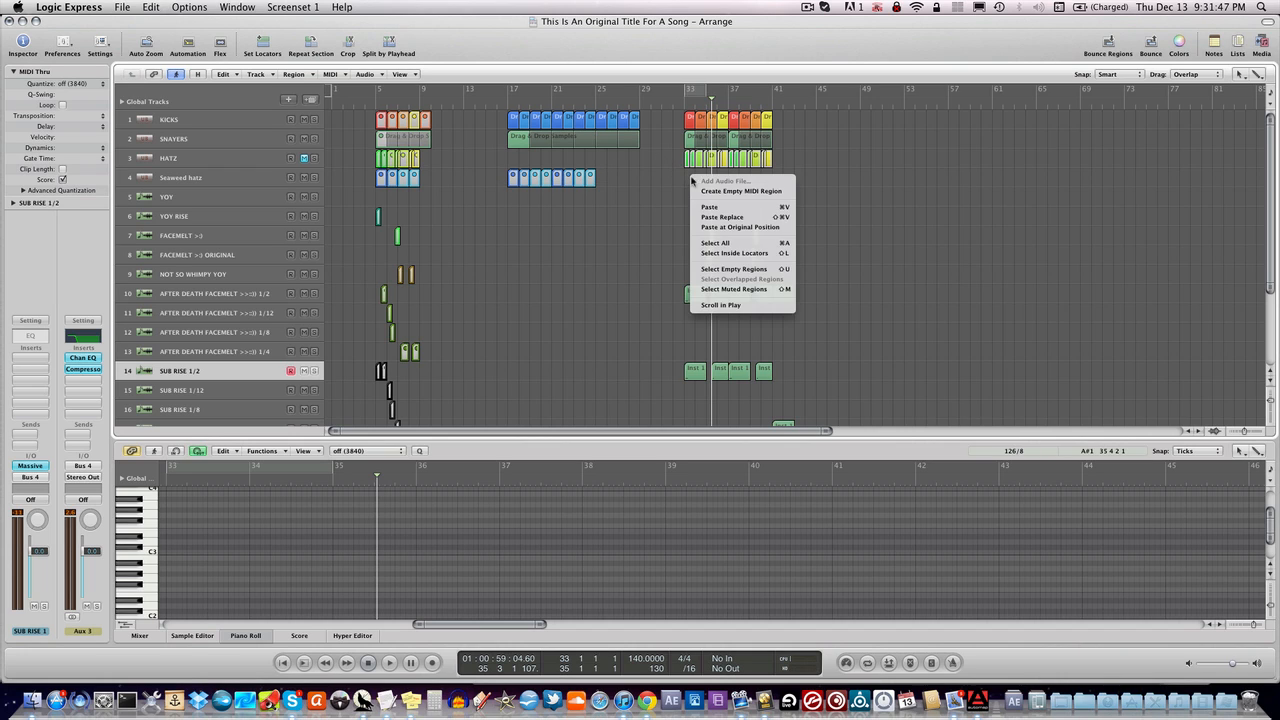
{"action": "left_click", "coordinate": [666, 185]}
- Open the Seaweed hatz track's Ultrabeat and bring up the sample loading dialog for the Sample 04 voice
{"action": "left_click", "coordinate": [255, 189]}
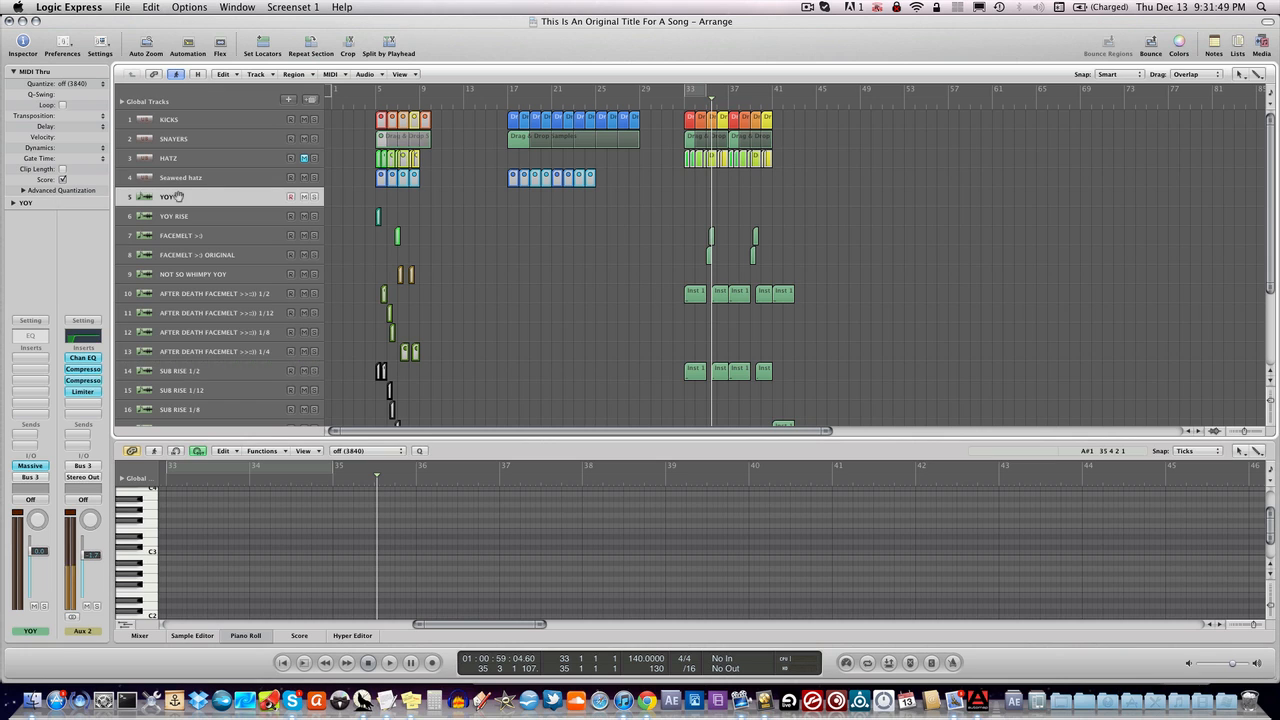
{"action": "left_click", "coordinate": [174, 189]}
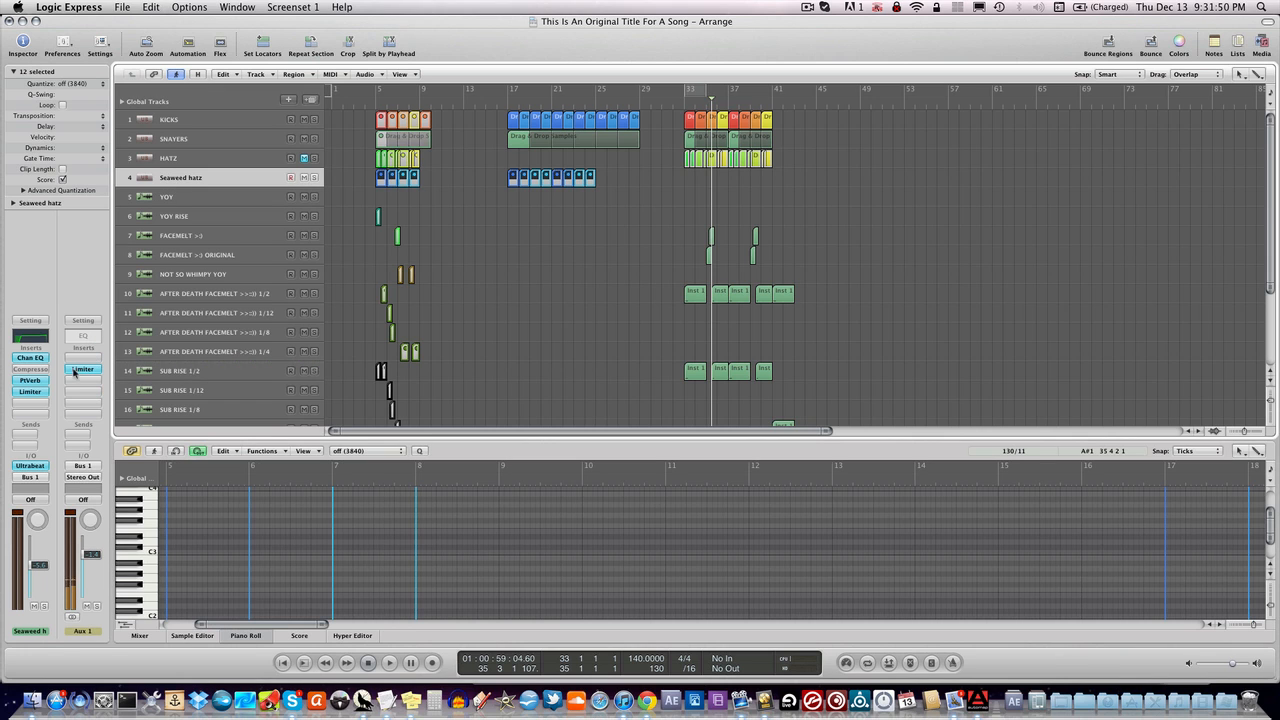
{"action": "left_click", "coordinate": [30, 465]}
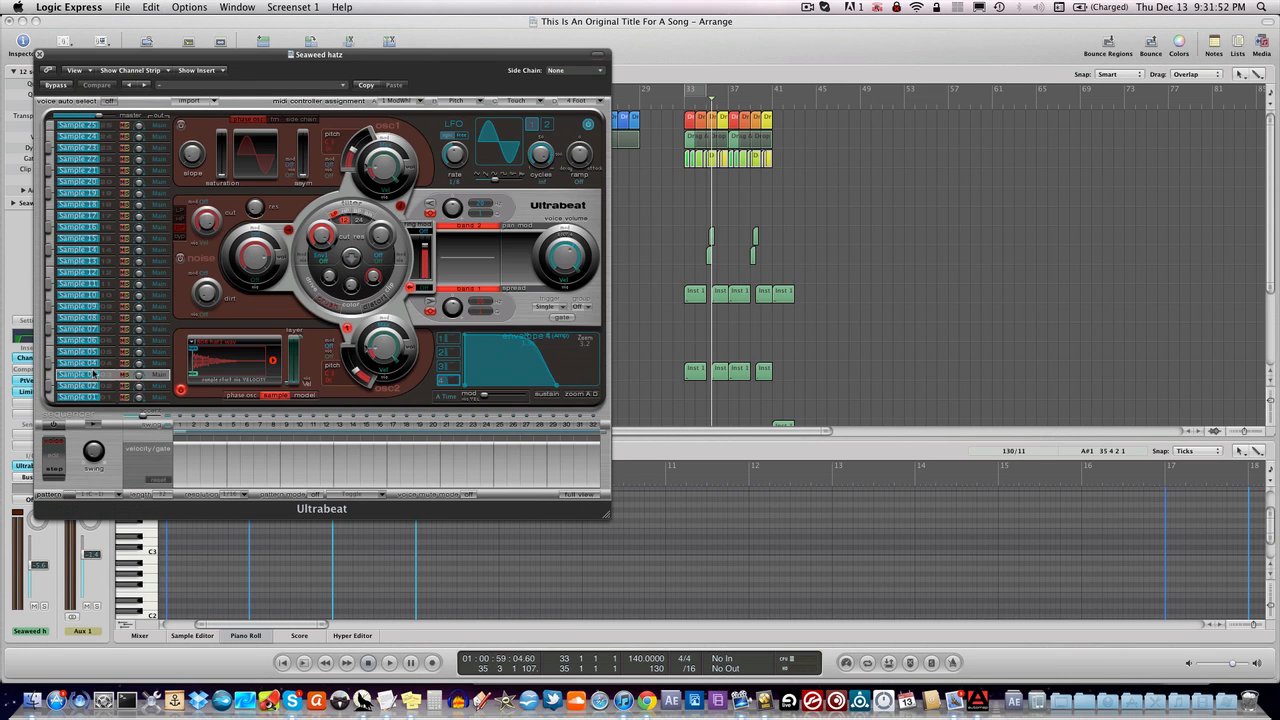
{"action": "left_click", "coordinate": [95, 364]}
{"action": "left_click", "coordinate": [220, 340]}
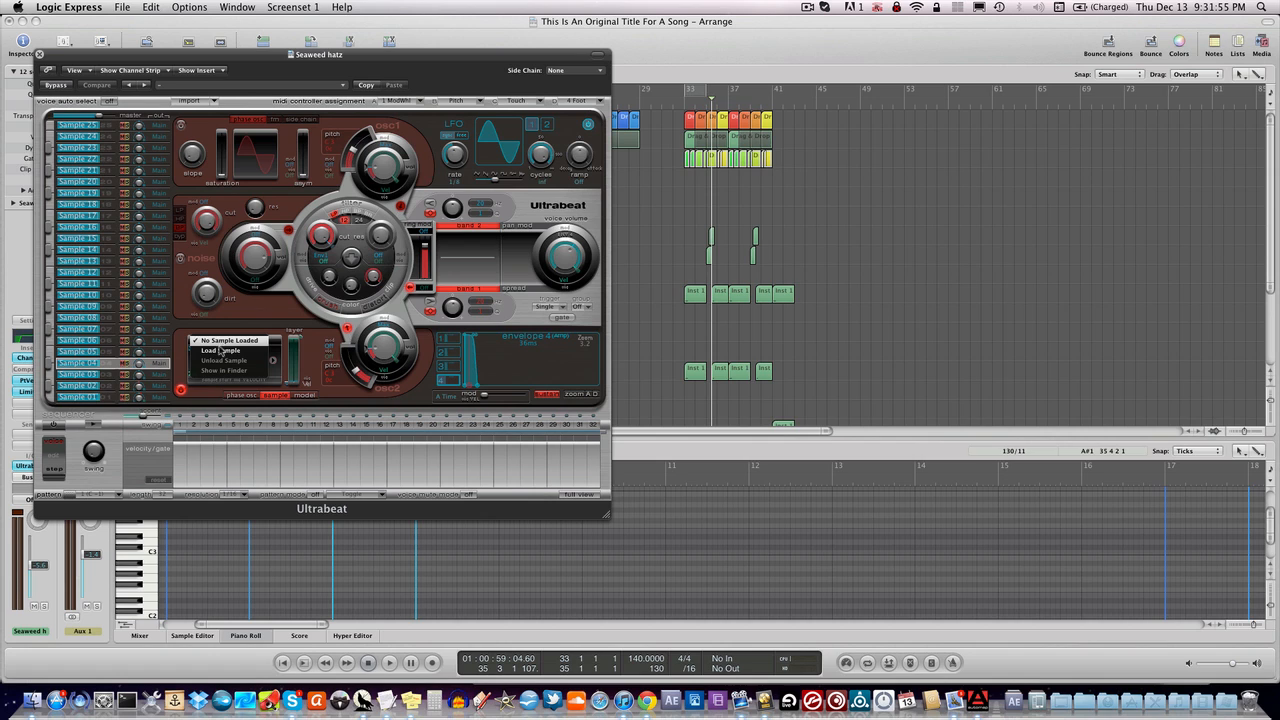
{"action": "left_click", "coordinate": [221, 350]}
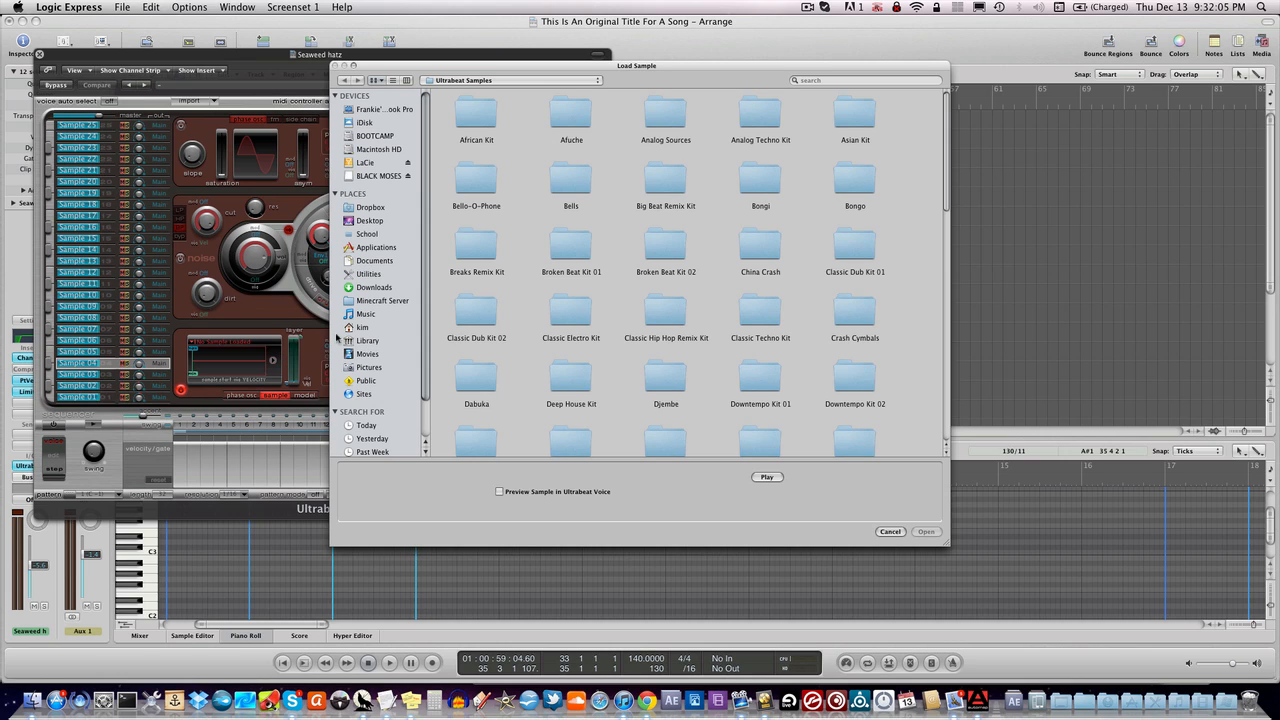
- Browse the LaCie drive to the Cymbal folder at Music/SAMPLES/Maschine Library/Samples/Drums
{"action": "left_click", "coordinate": [380, 166]}
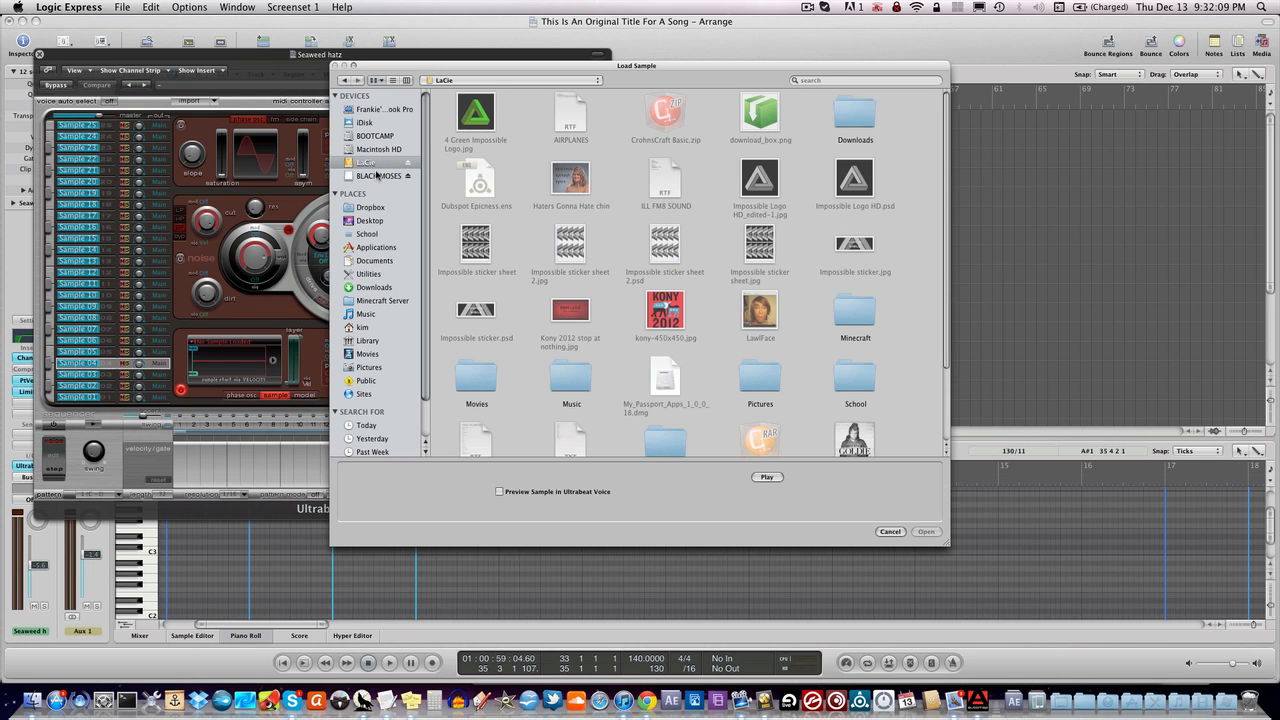
{"action": "double_click", "coordinate": [571, 381]}
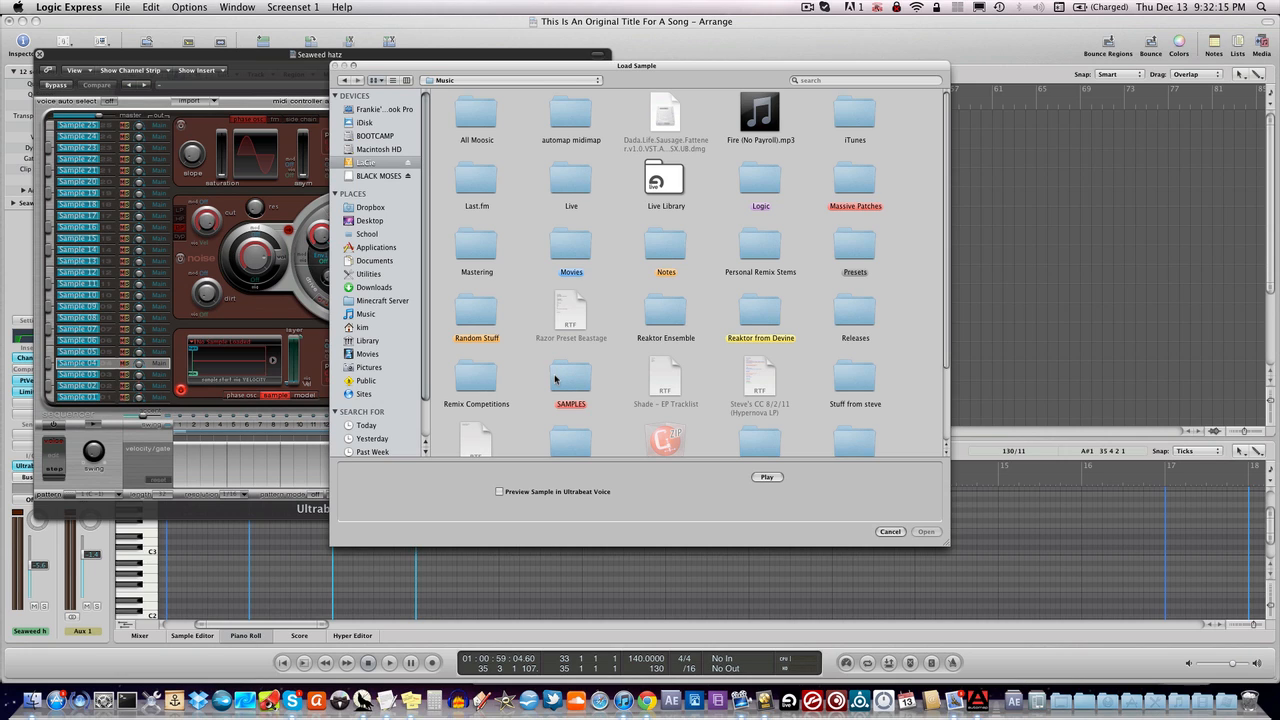
{"action": "double_click", "coordinate": [556, 378]}
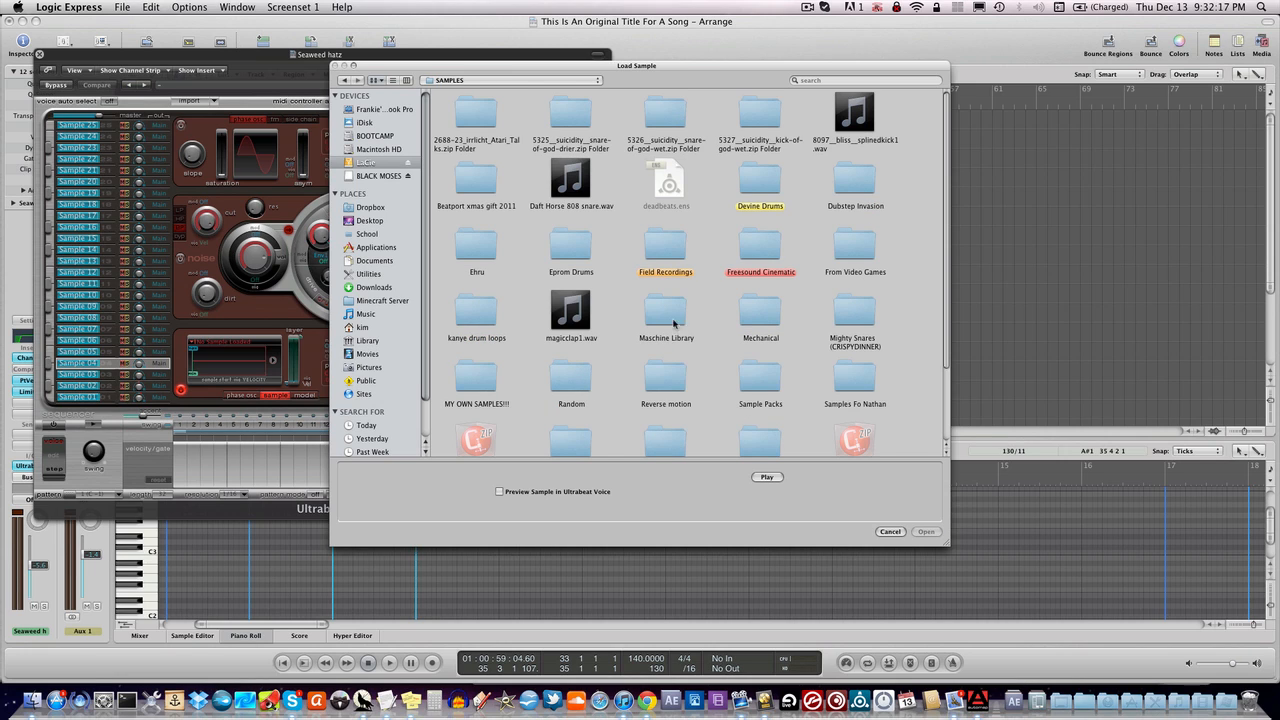
{"action": "double_click", "coordinate": [666, 314]}
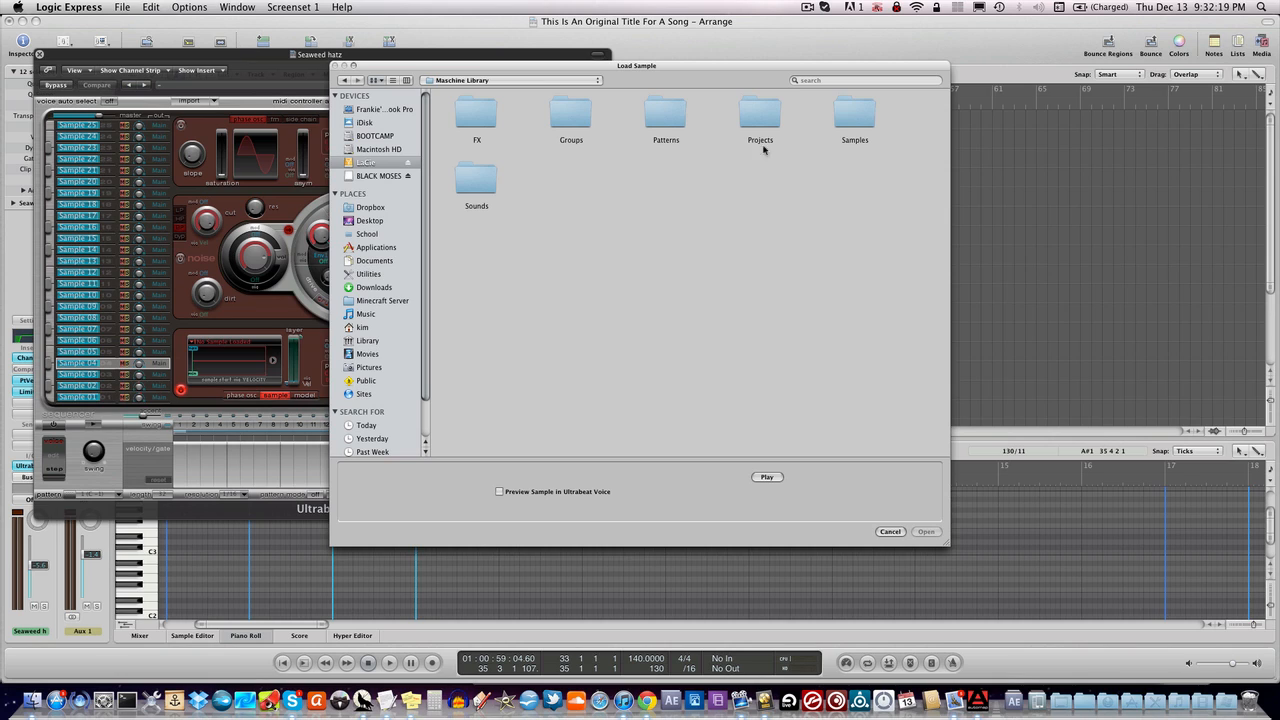
{"action": "left_click", "coordinate": [860, 112]}
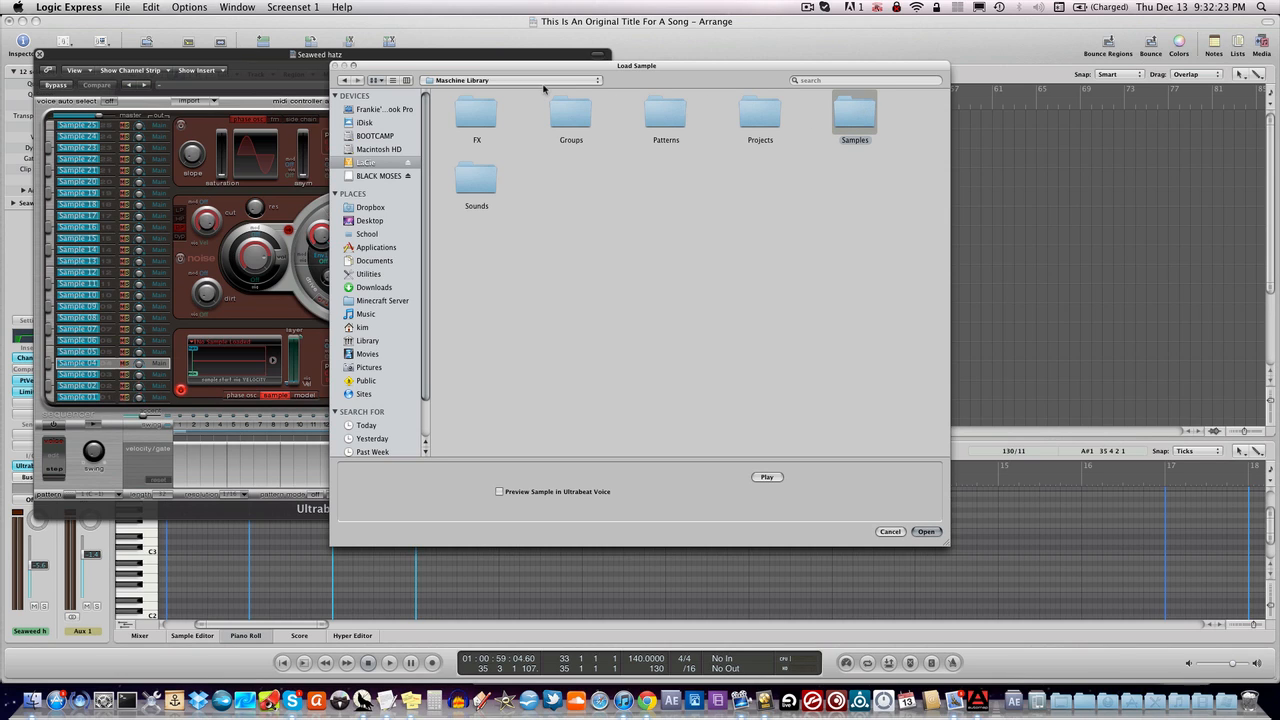
{"action": "double_click", "coordinate": [843, 119]}
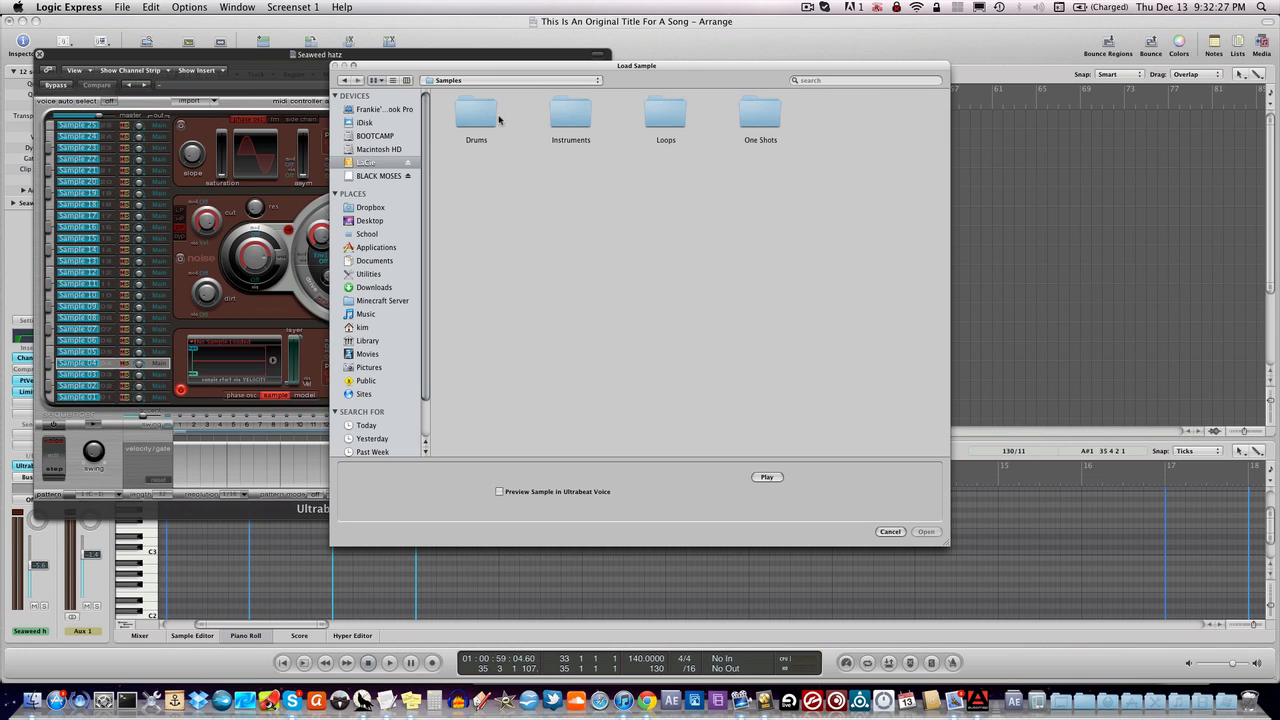
{"action": "double_click", "coordinate": [477, 125]}
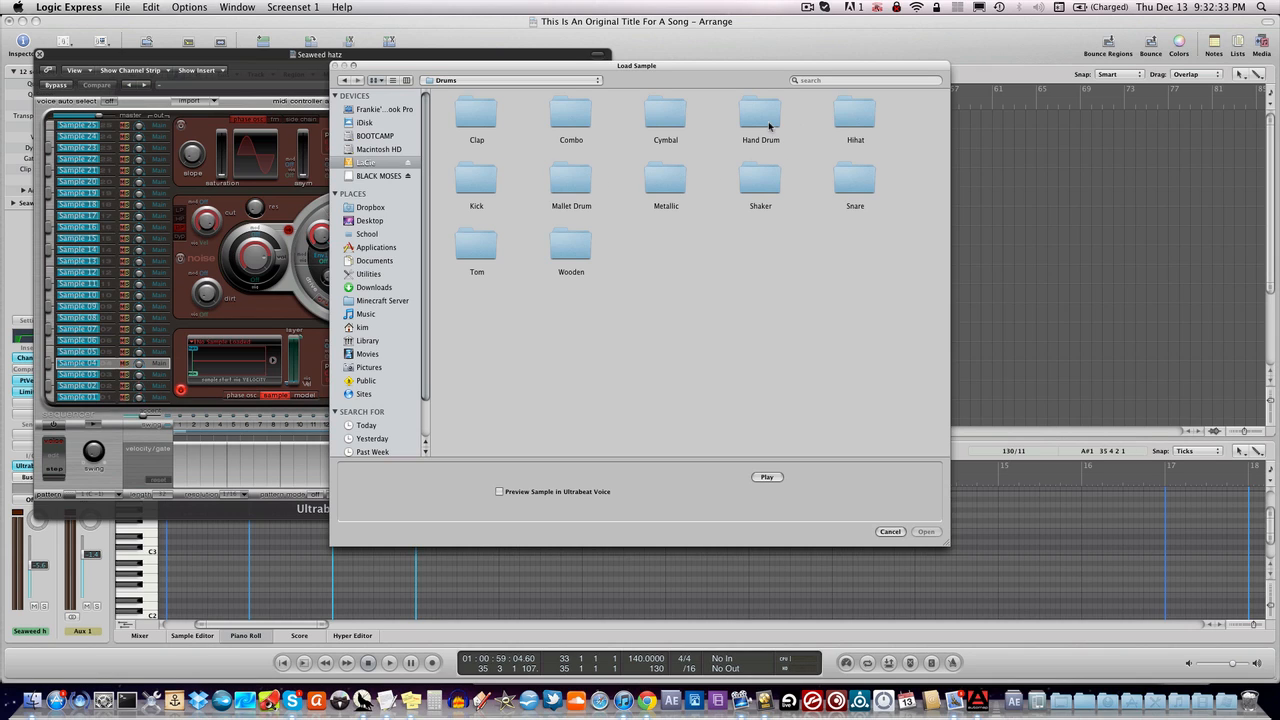
{"action": "left_click", "coordinate": [840, 174]}
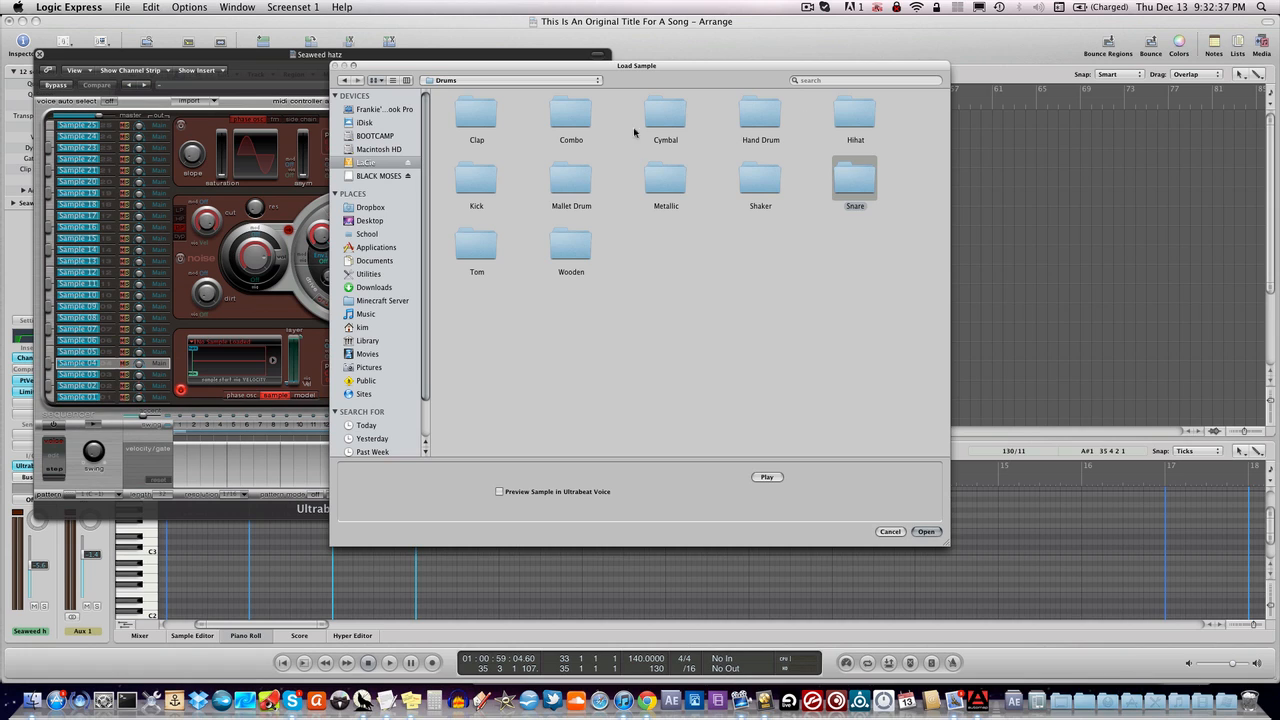
{"action": "double_click", "coordinate": [672, 113]}
- Search the Cymbal folder for "ride" and audition Ride 909.wav
{"action": "left_click", "coordinate": [817, 80]}
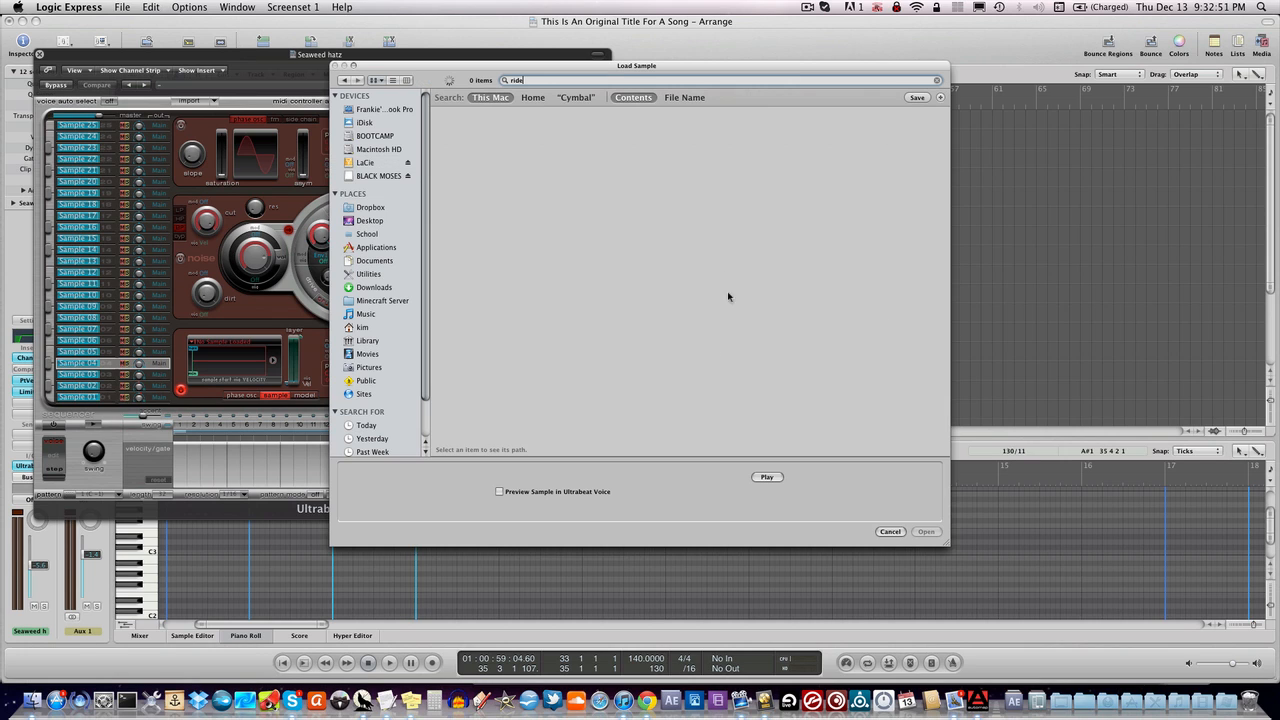
{"action": "left_click", "coordinate": [575, 97]}
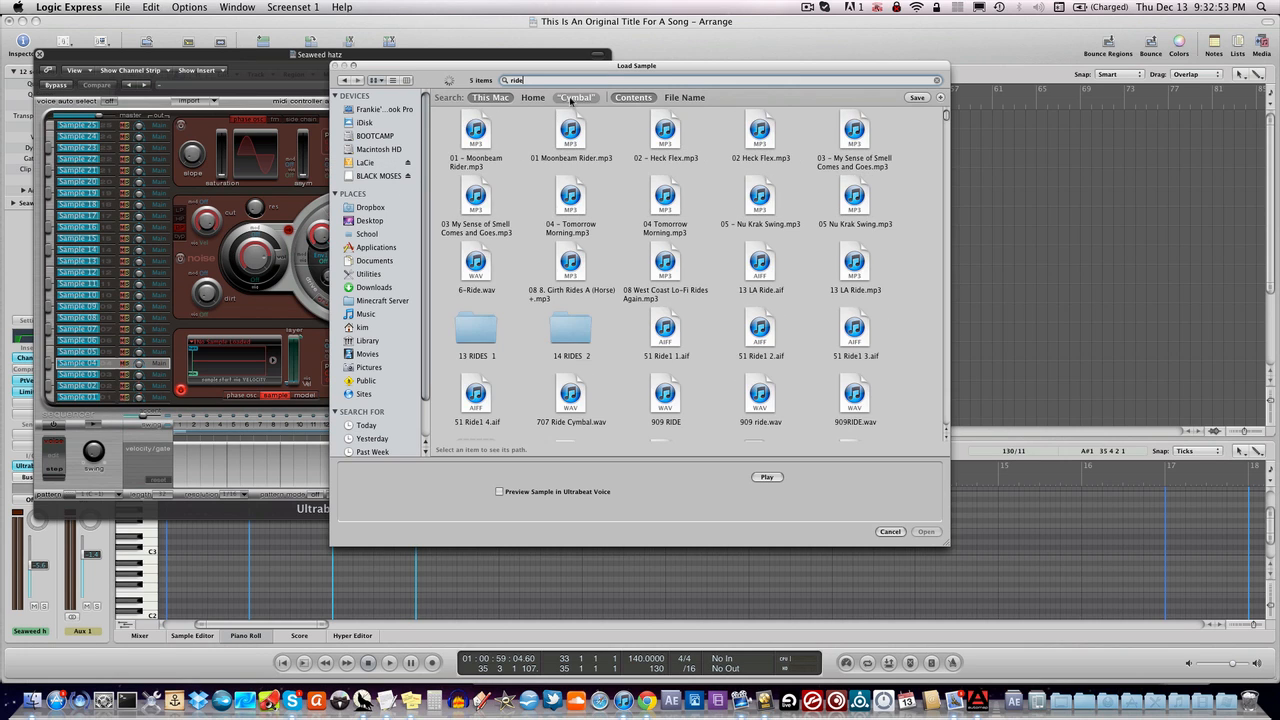
{"action": "left_click", "coordinate": [571, 133]}
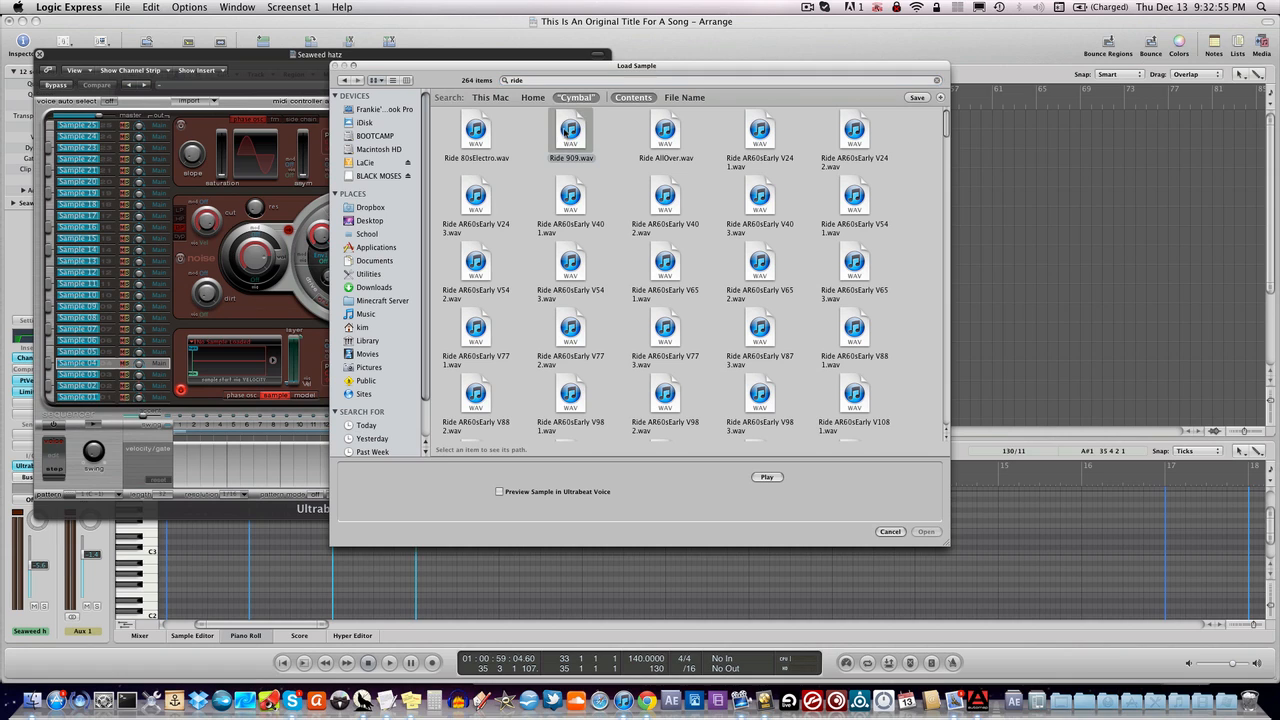
{"action": "left_click", "coordinate": [767, 477]}
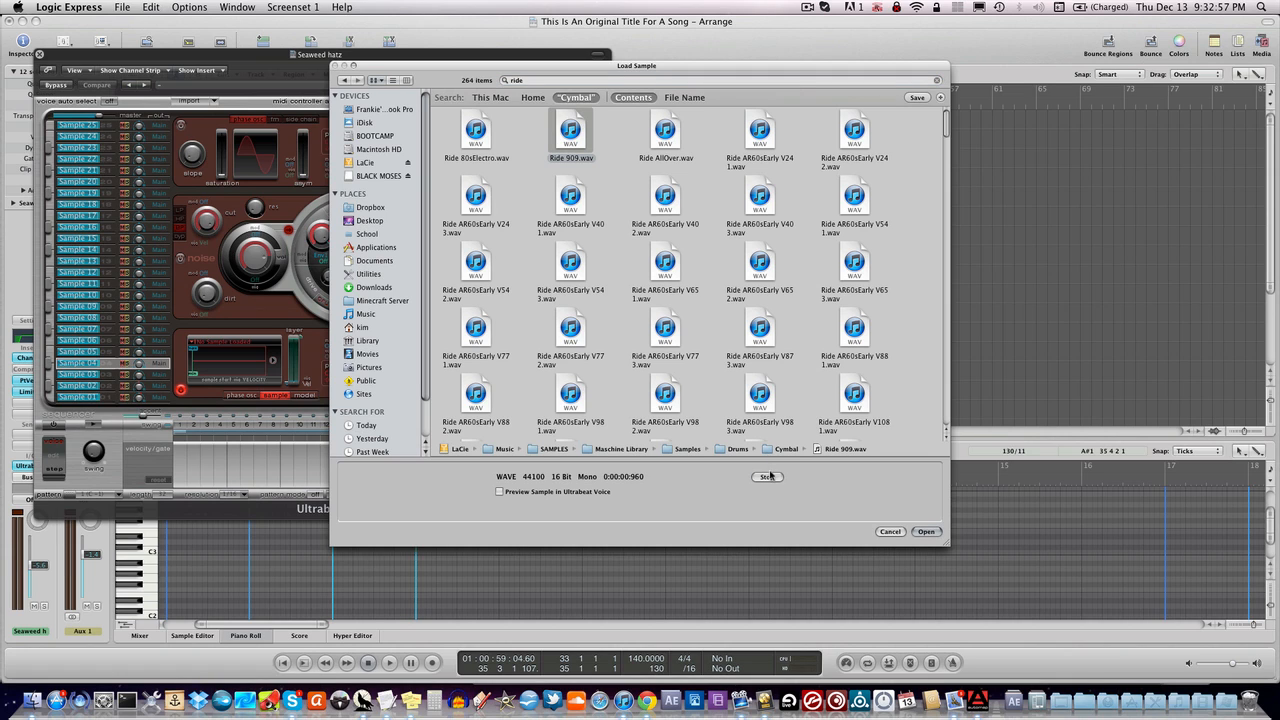
{"action": "left_click", "coordinate": [767, 477]}
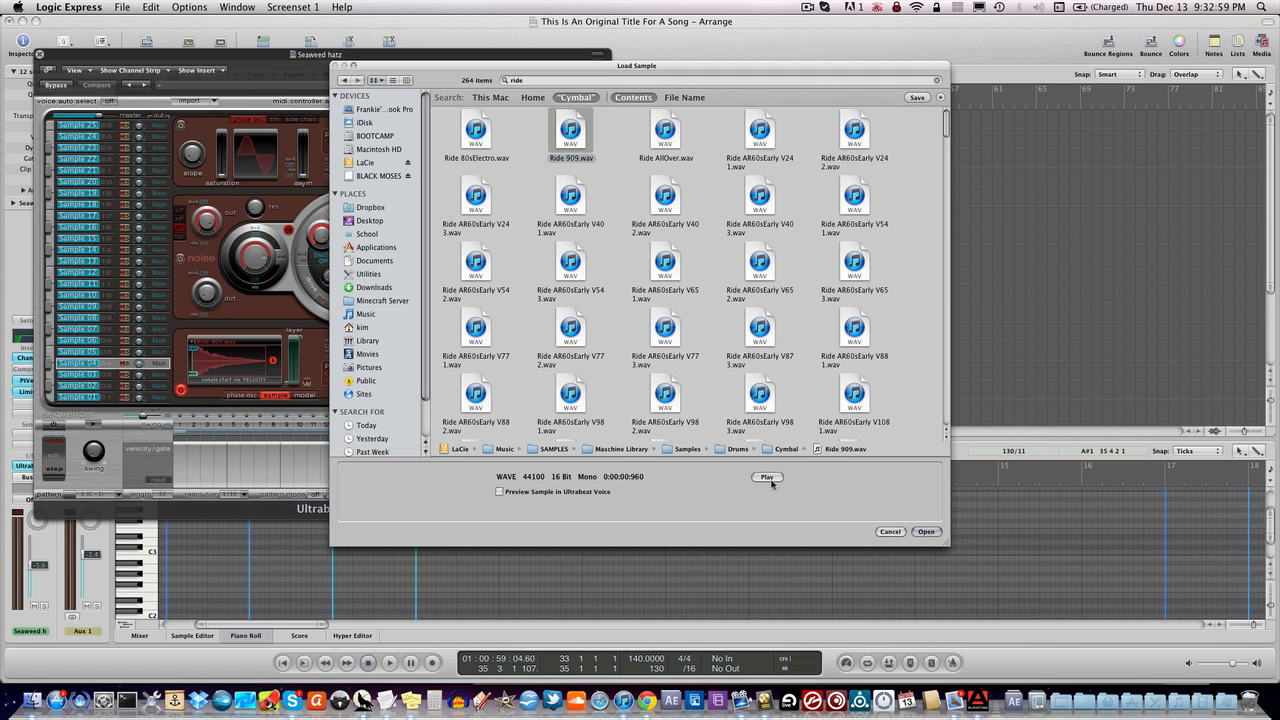
- Audition Ride AR60sLate V65 2.wav and load it into the Sample 04 voice
{"action": "scroll", "coordinate": [828, 377], "scroll_direction": "down", "scroll_amount": 5}
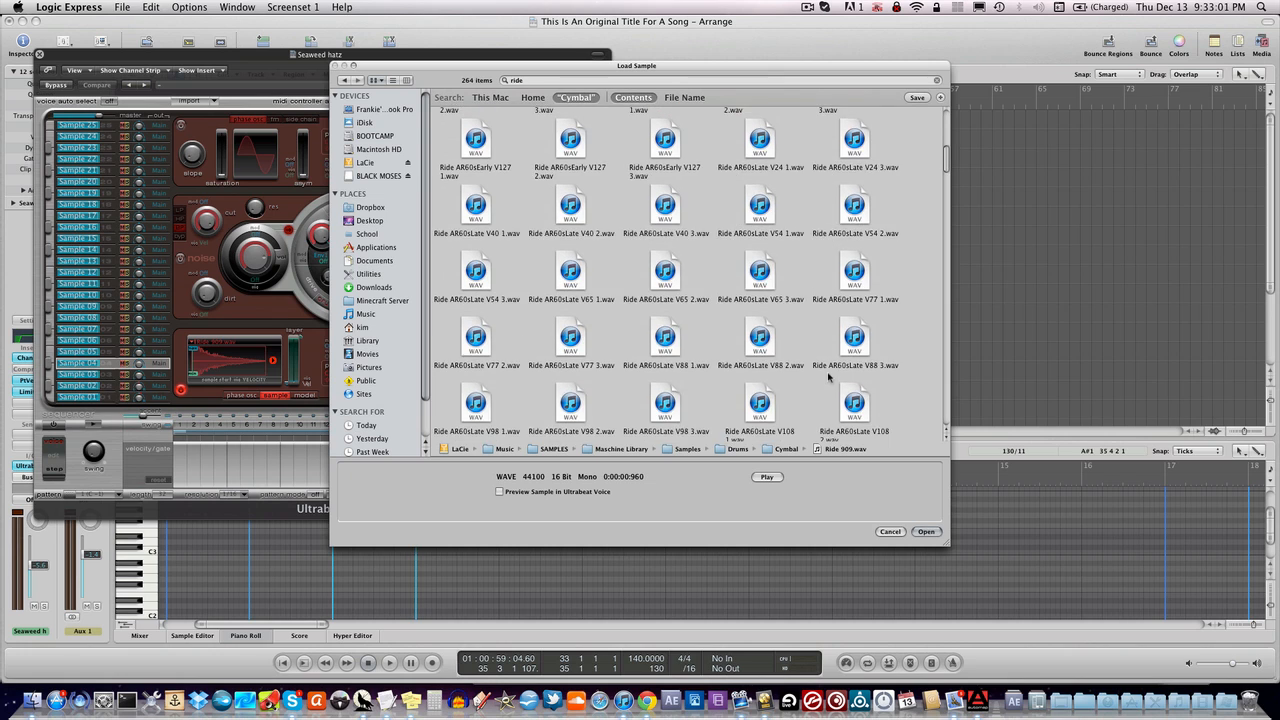
{"action": "scroll", "coordinate": [828, 377], "scroll_direction": "up", "scroll_amount": 2}
{"action": "left_click", "coordinate": [666, 376]}
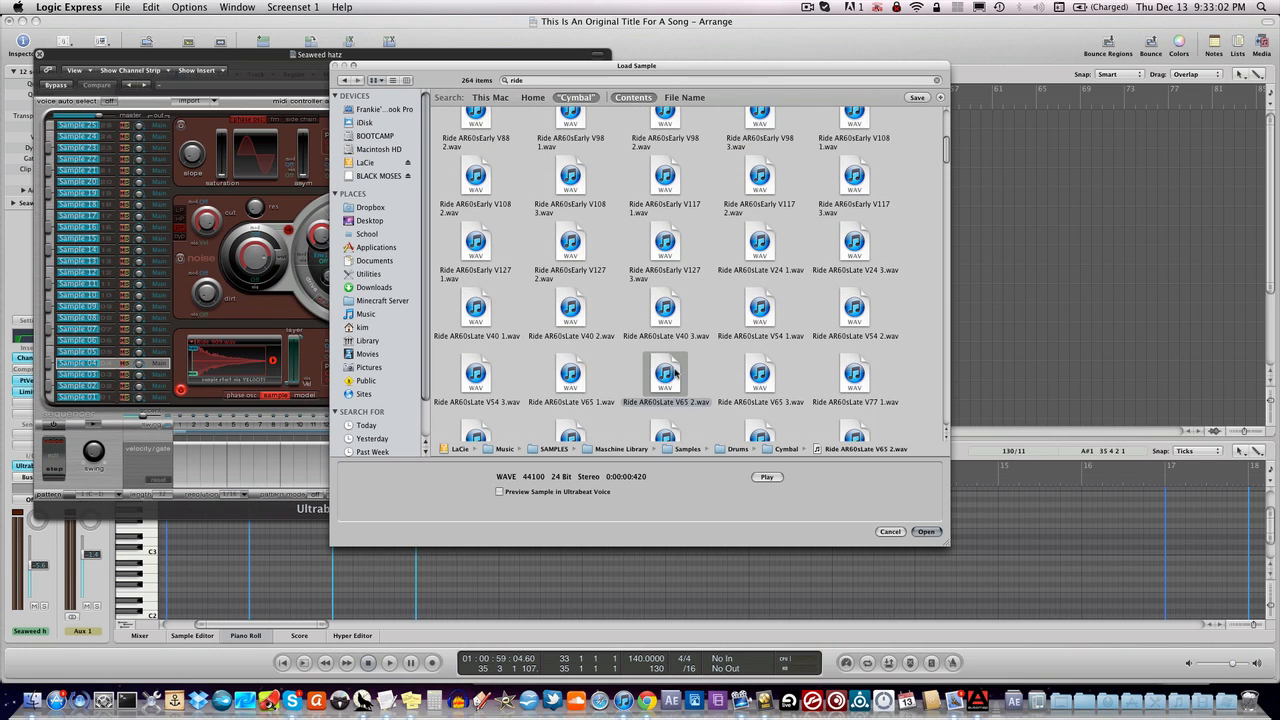
{"action": "left_click", "coordinate": [770, 478]}
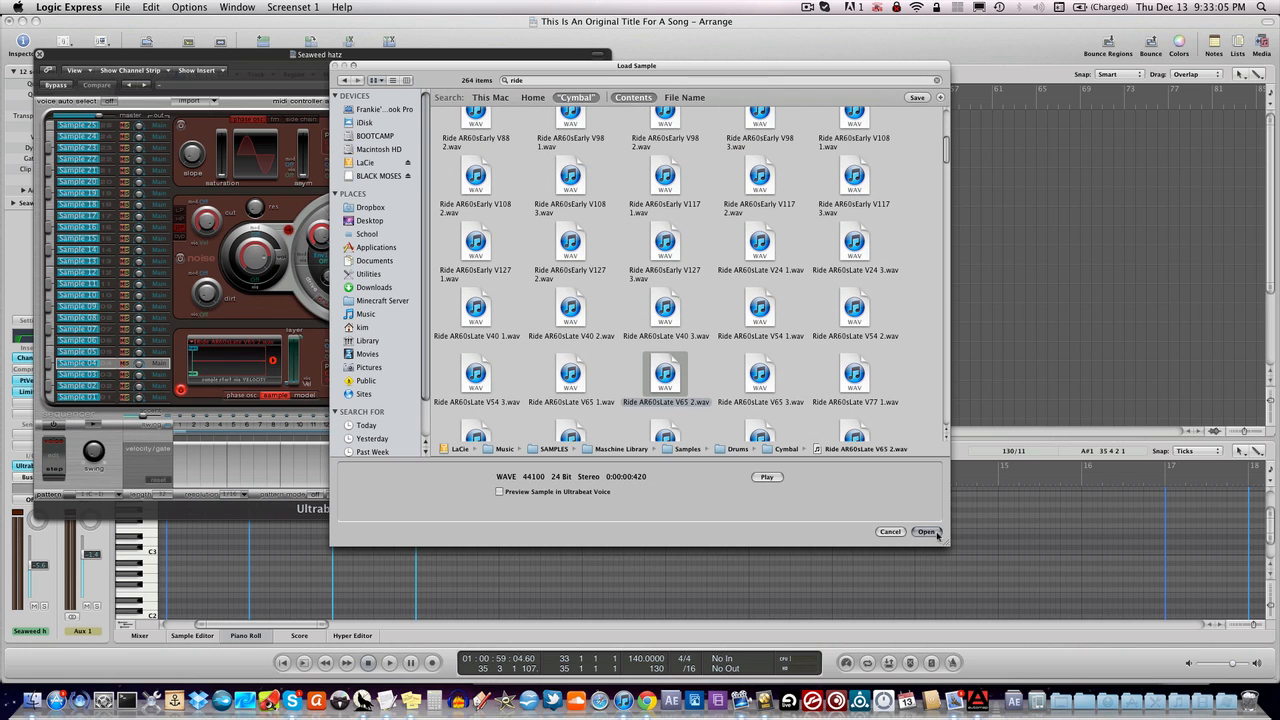
{"action": "left_click", "coordinate": [928, 531]}
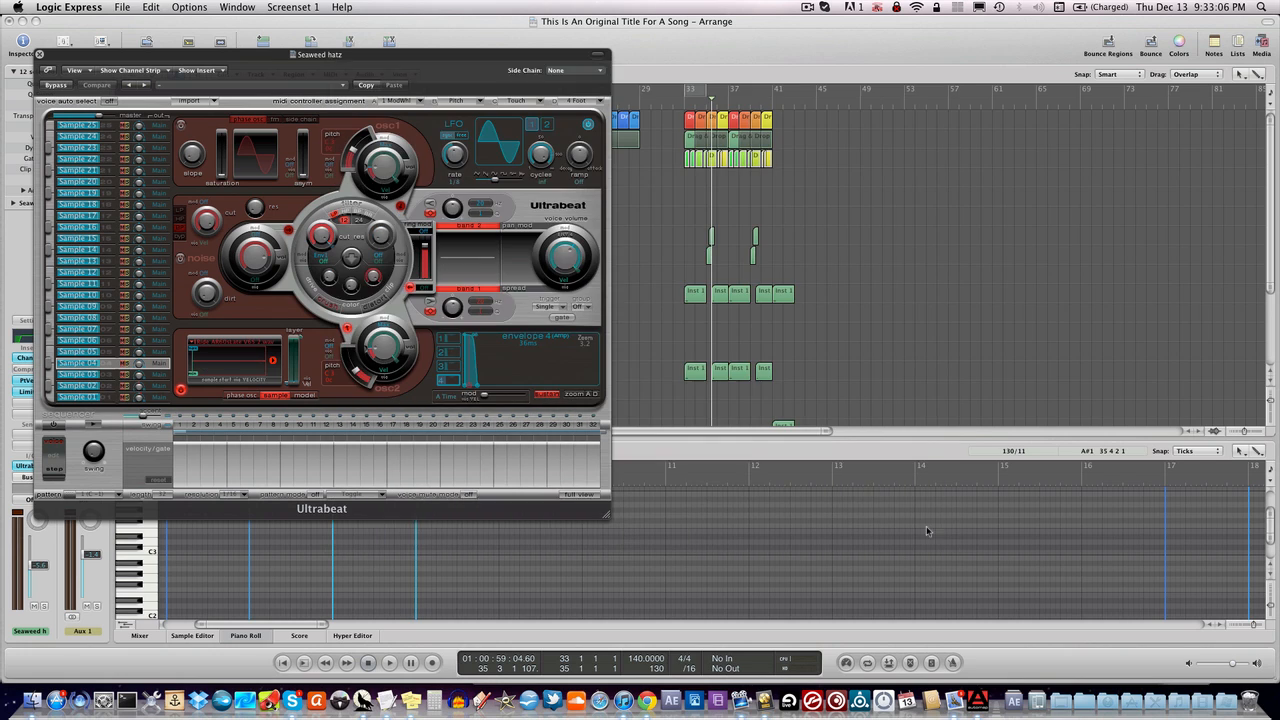
- Reopen the Sample 04 loading dialog and audition Ride Dragon, Ride DrumTraks, Ride Dub and Ride DubRemix from the Cymbal folder
{"action": "left_click", "coordinate": [222, 344]}
{"action": "left_click", "coordinate": [232, 360]}
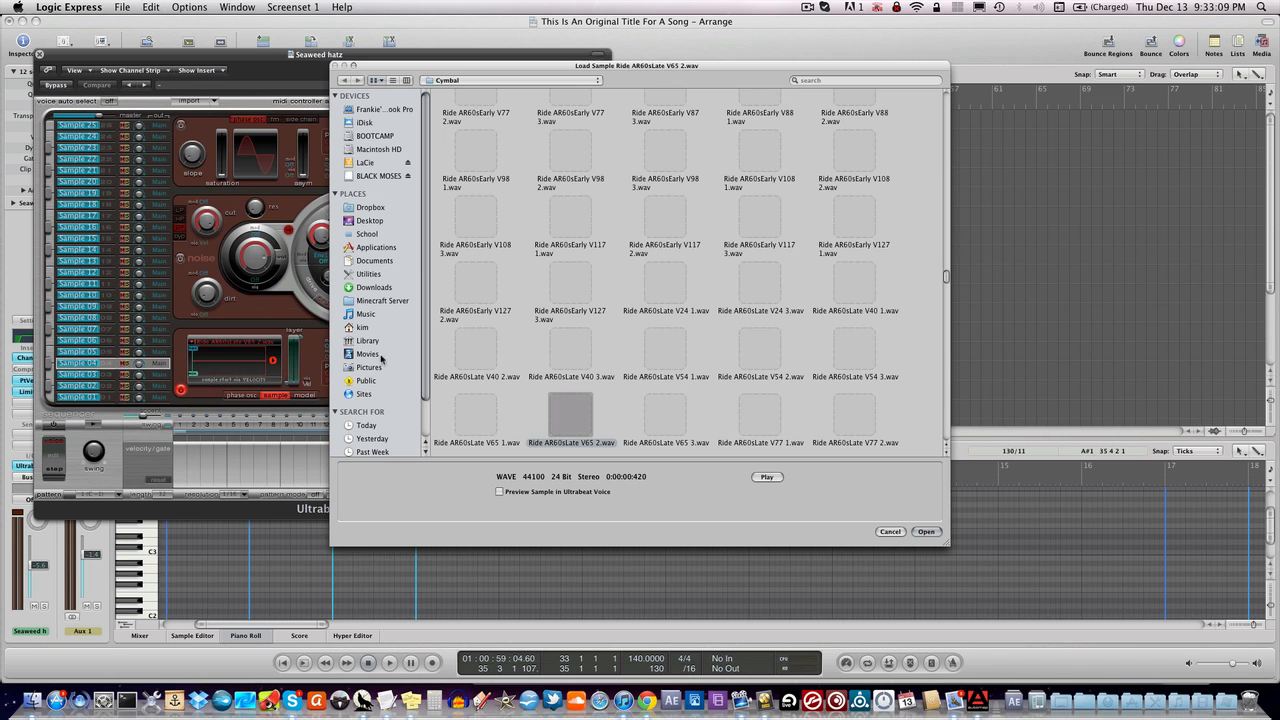
{"action": "scroll", "coordinate": [681, 302], "scroll_direction": "up", "scroll_amount": 12}
{"action": "scroll", "coordinate": [684, 303], "scroll_direction": "down", "scroll_amount": 8}
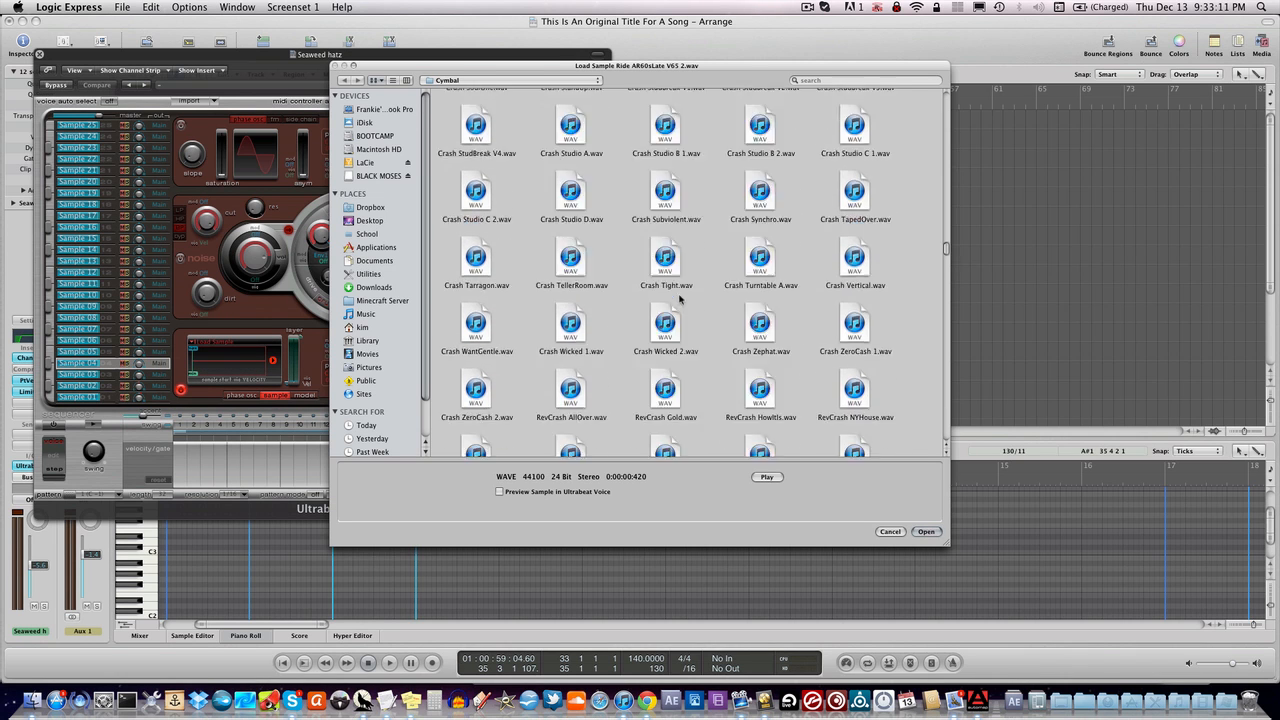
{"action": "scroll", "coordinate": [684, 303], "scroll_direction": "down", "scroll_amount": 10}
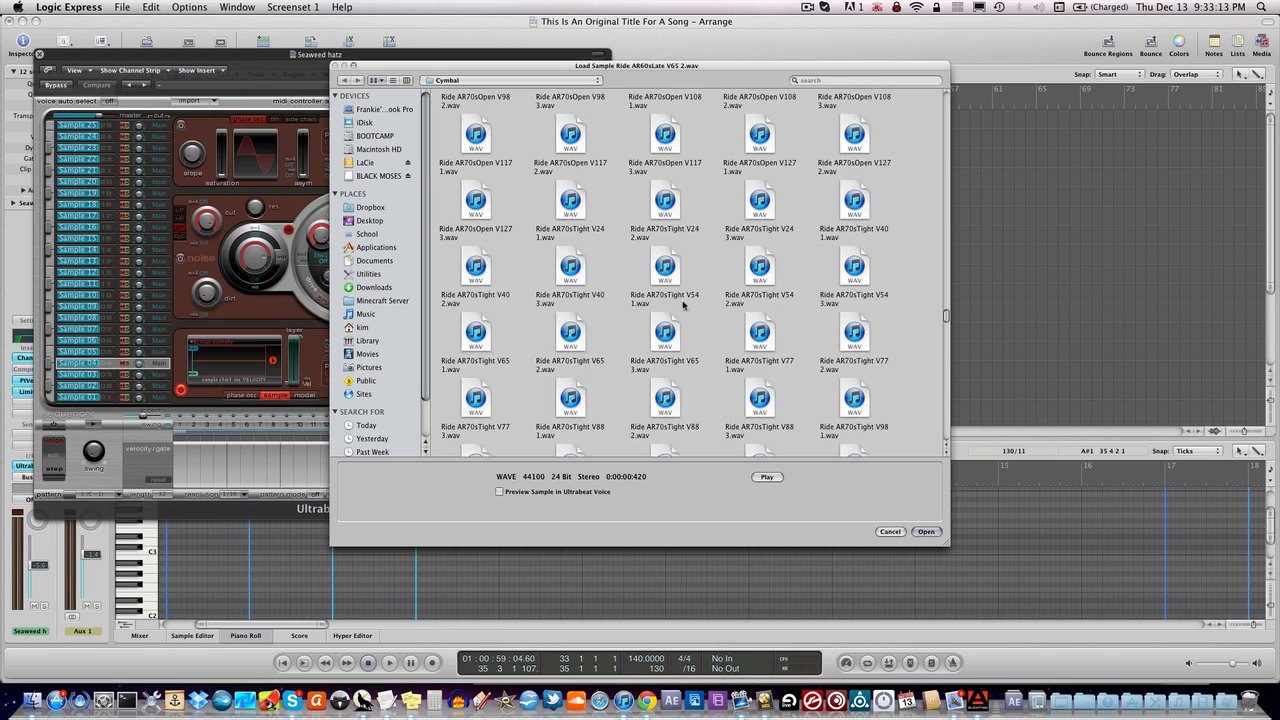
{"action": "scroll", "coordinate": [684, 303], "scroll_direction": "down", "scroll_amount": 4}
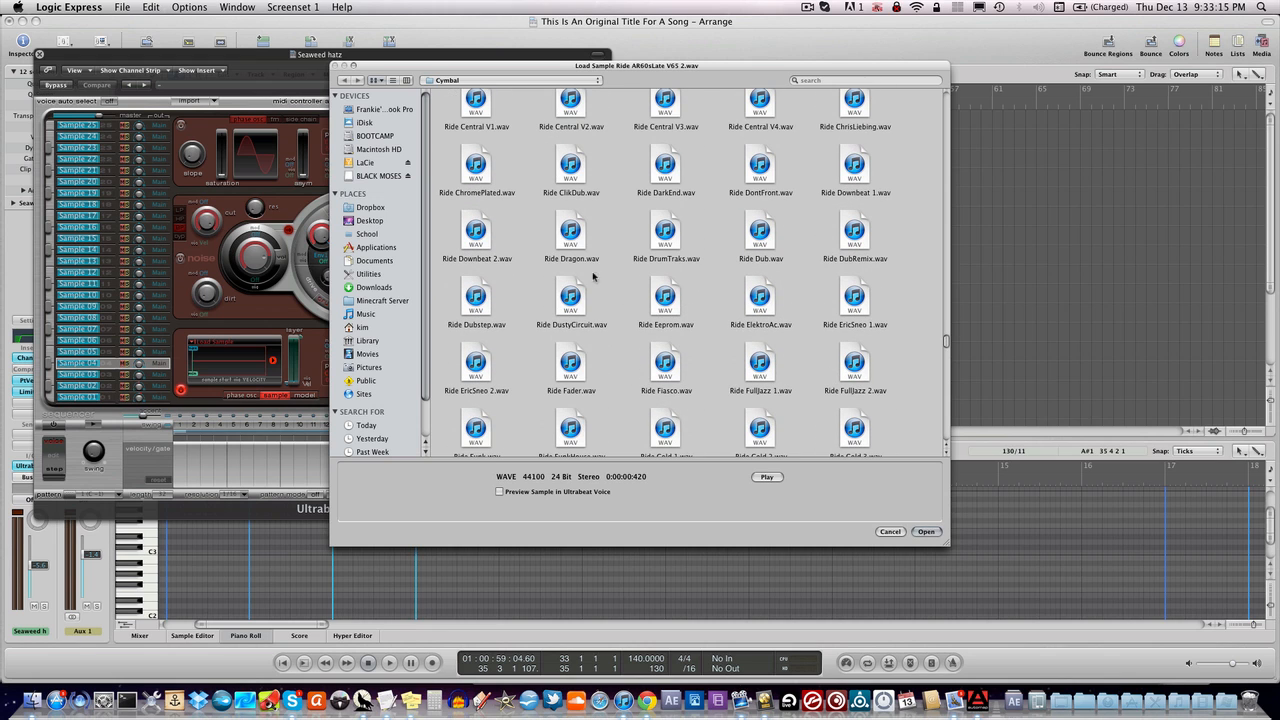
{"action": "left_click", "coordinate": [578, 262]}
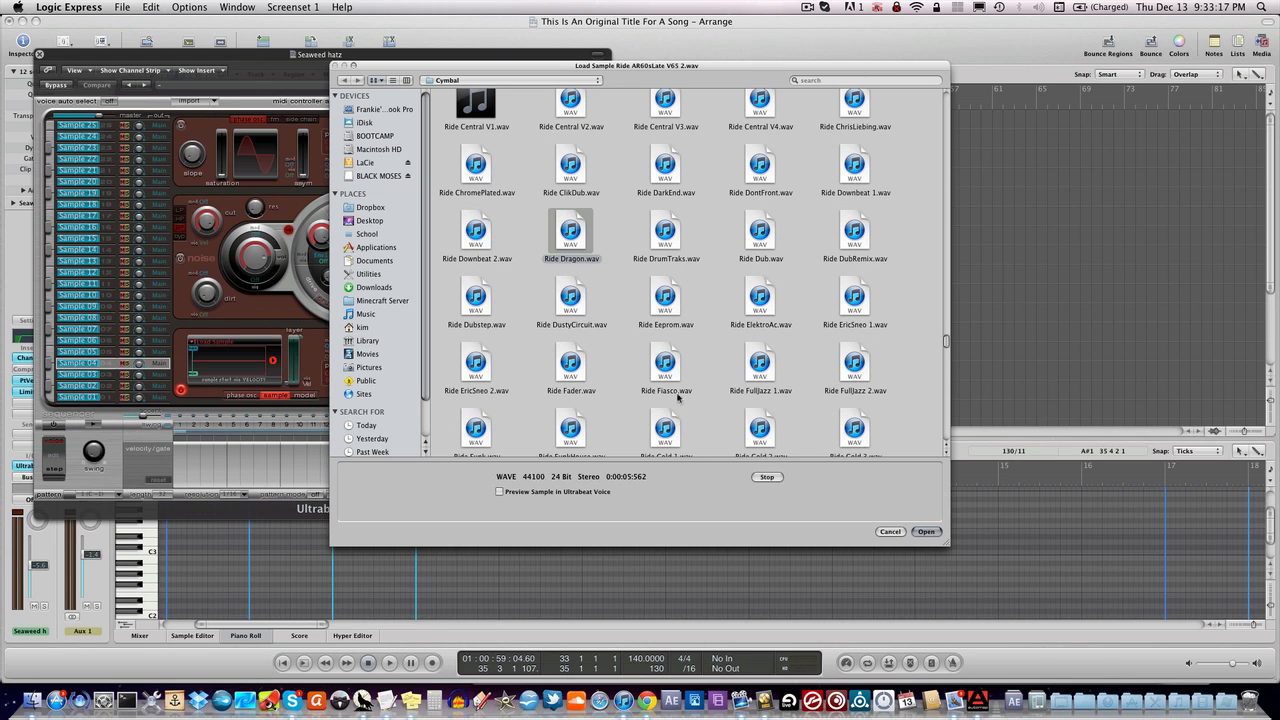
{"action": "left_click", "coordinate": [665, 235]}
{"action": "left_click", "coordinate": [752, 235]}
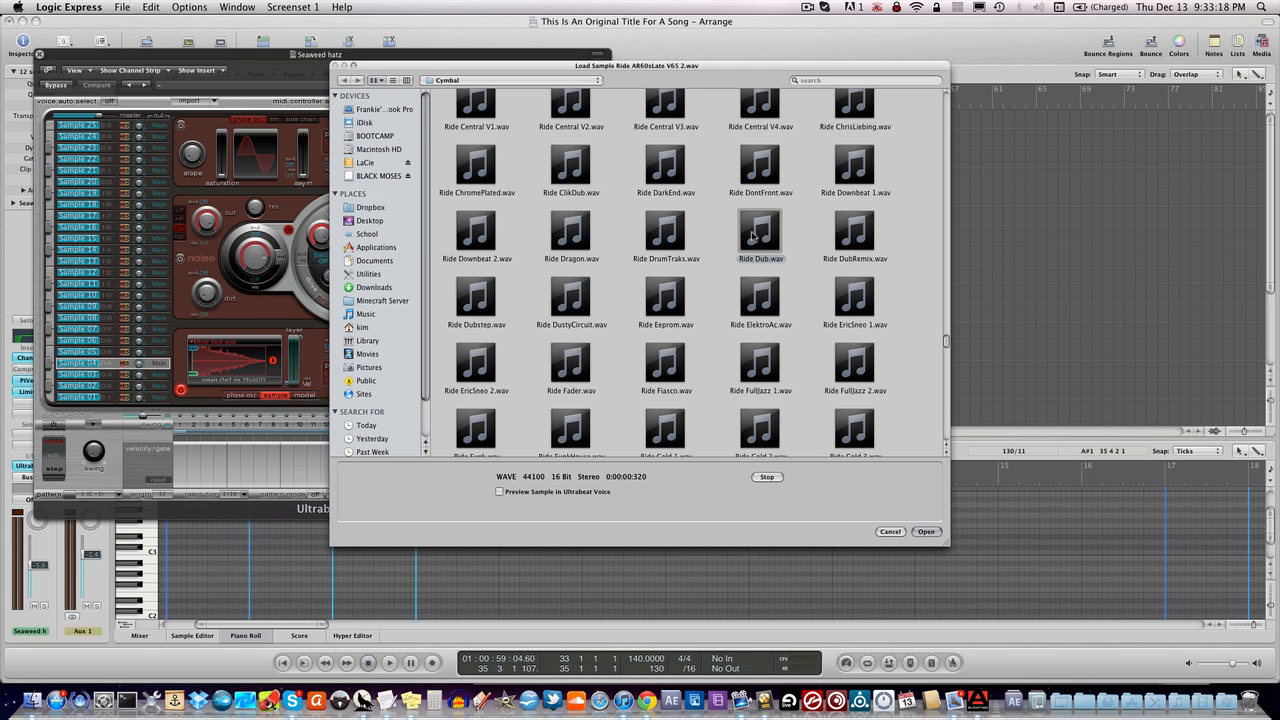
{"action": "left_click", "coordinate": [840, 233]}
- Search the Cymbal folder for "808x", load Crash 808X.wav into the Sample 04 voice and close Ultrabeat
{"action": "scroll", "coordinate": [763, 300], "scroll_direction": "down", "scroll_amount": 5}
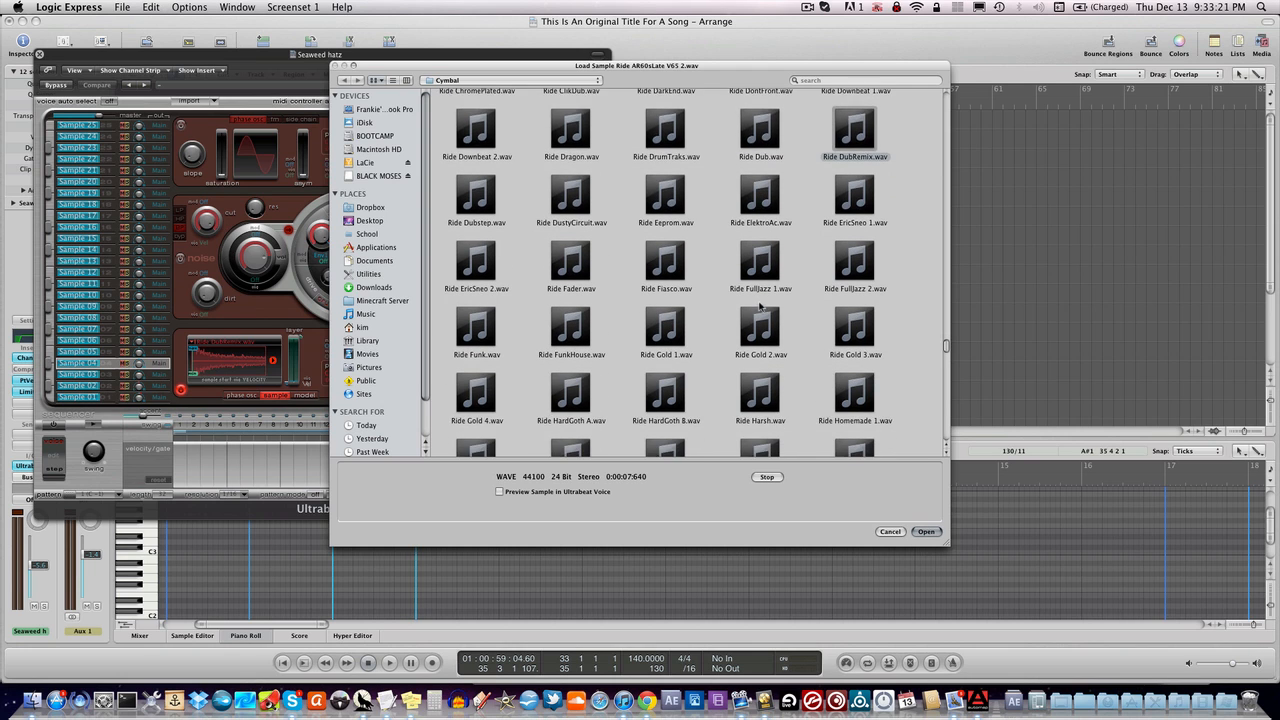
{"action": "scroll", "coordinate": [760, 305], "scroll_direction": "down", "scroll_amount": 6}
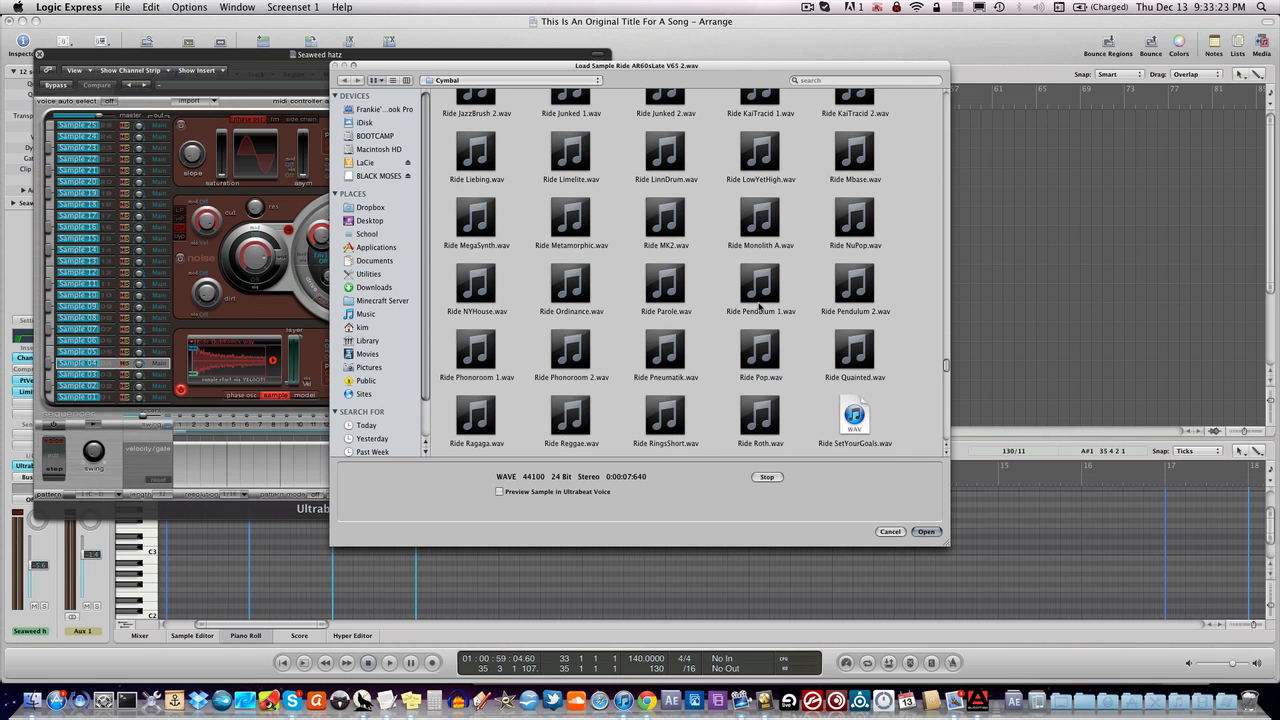
{"action": "scroll", "coordinate": [759, 307], "scroll_direction": "down", "scroll_amount": 8}
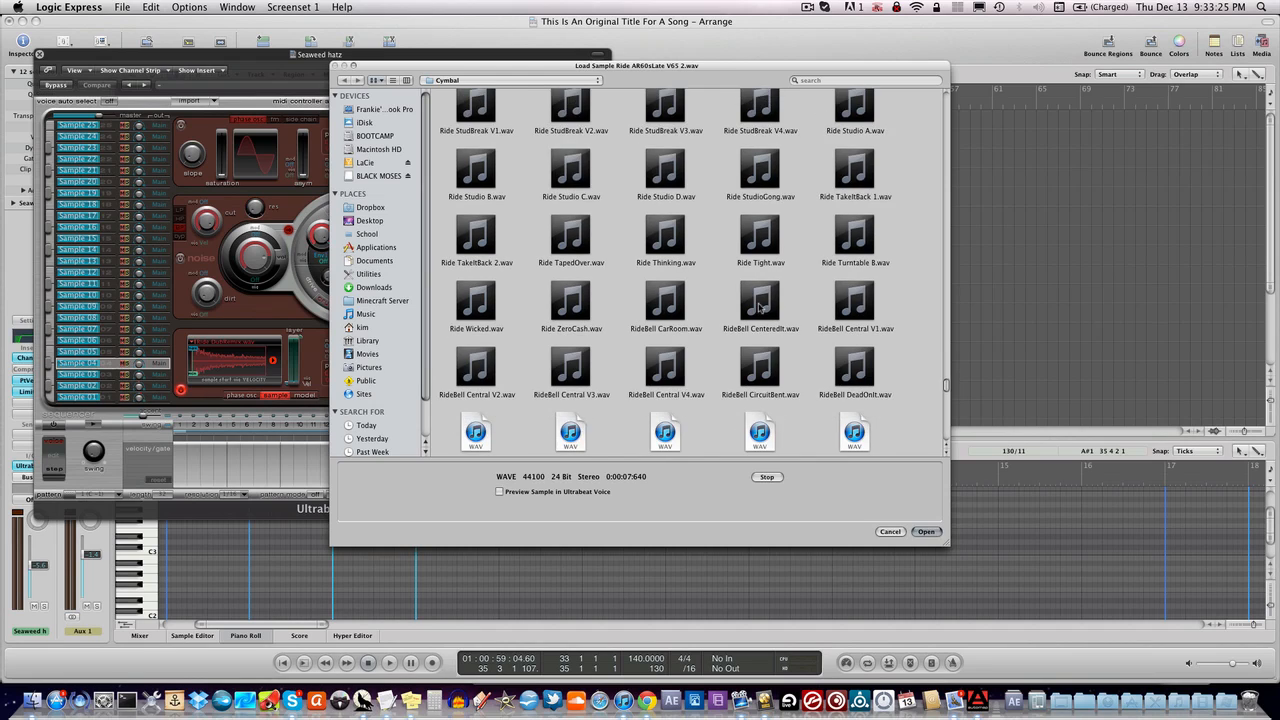
{"action": "scroll", "coordinate": [759, 307], "scroll_direction": "down", "scroll_amount": 8}
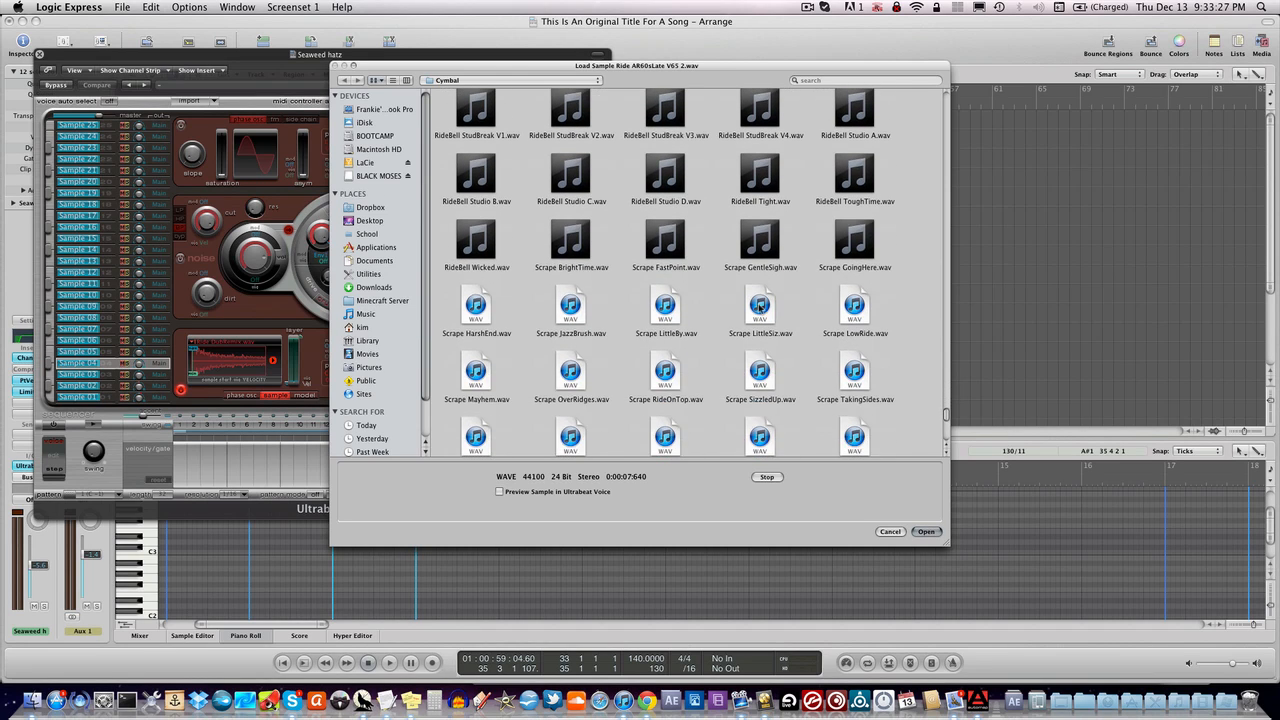
{"action": "scroll", "coordinate": [760, 307], "scroll_direction": "up", "scroll_amount": 12}
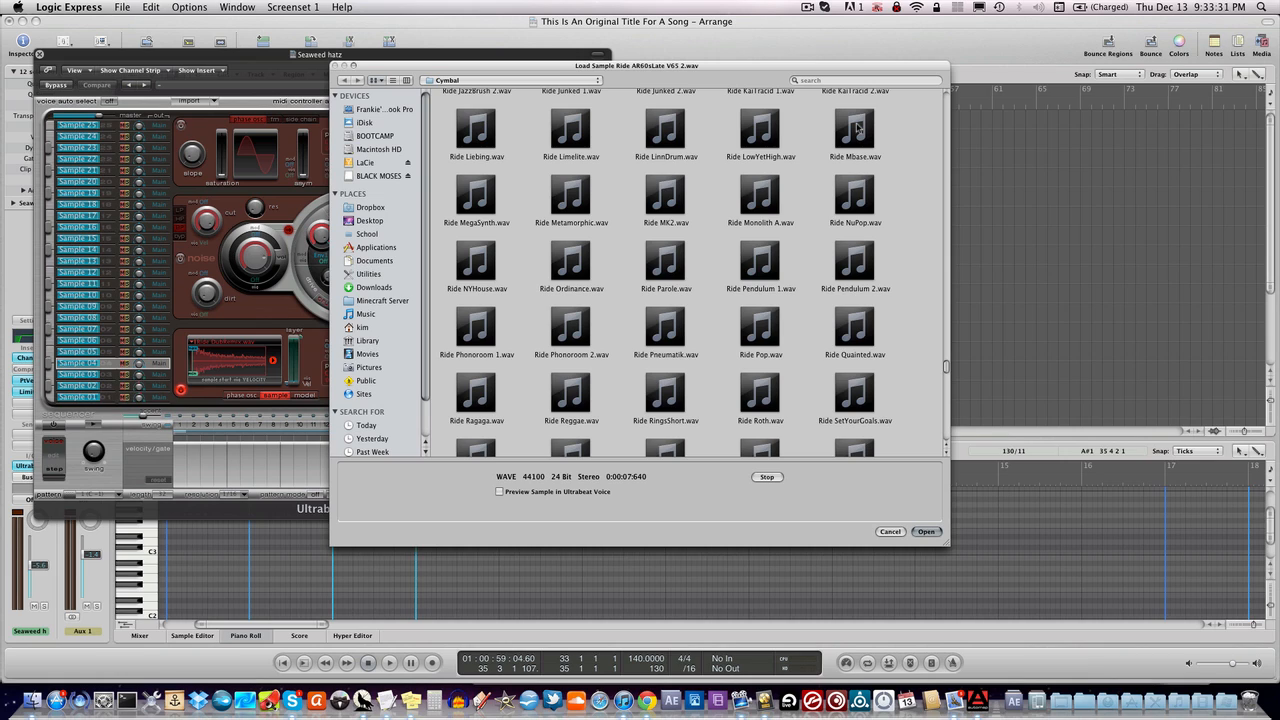
{"action": "left_click", "coordinate": [908, 79]}
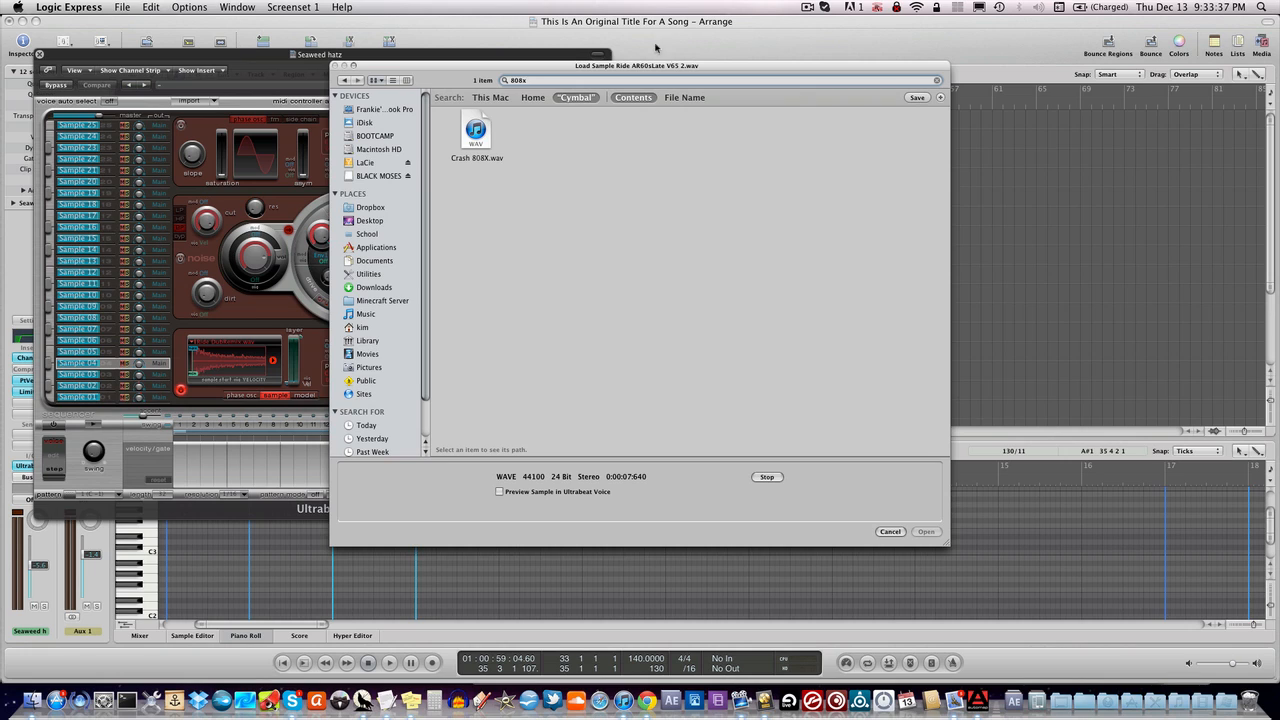
{"action": "left_click", "coordinate": [470, 148]}
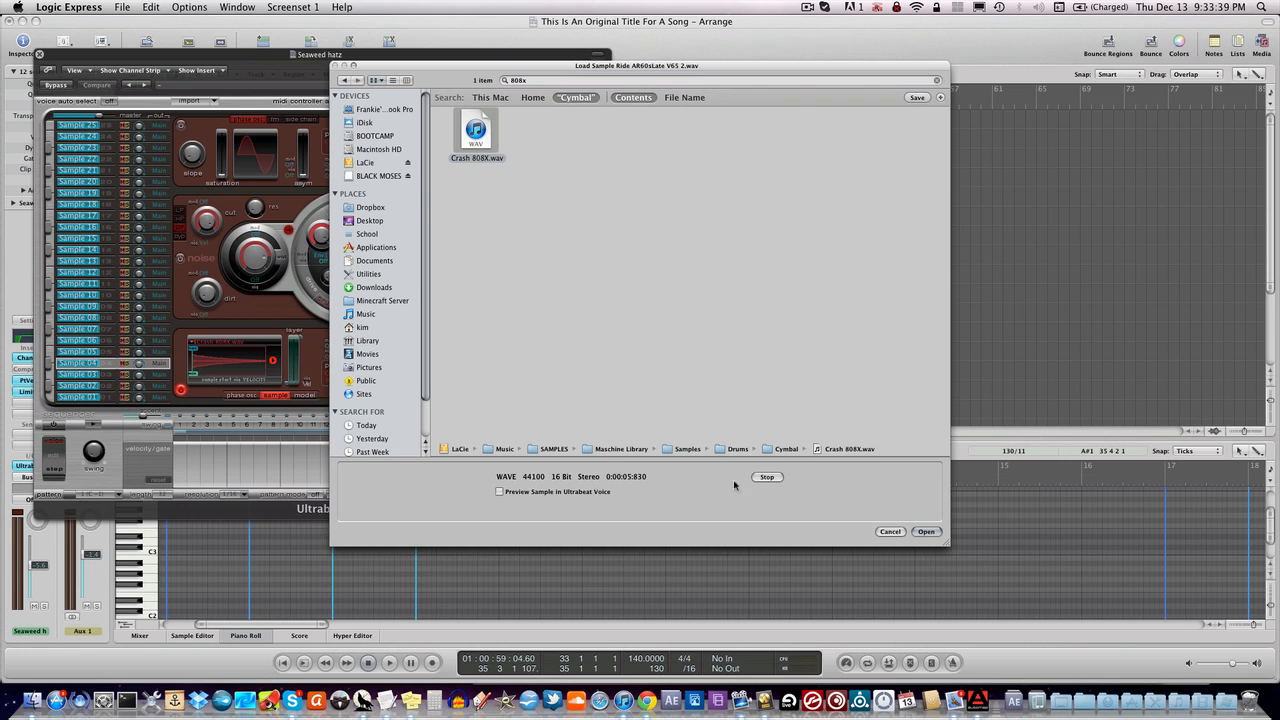
{"action": "left_click", "coordinate": [928, 533]}
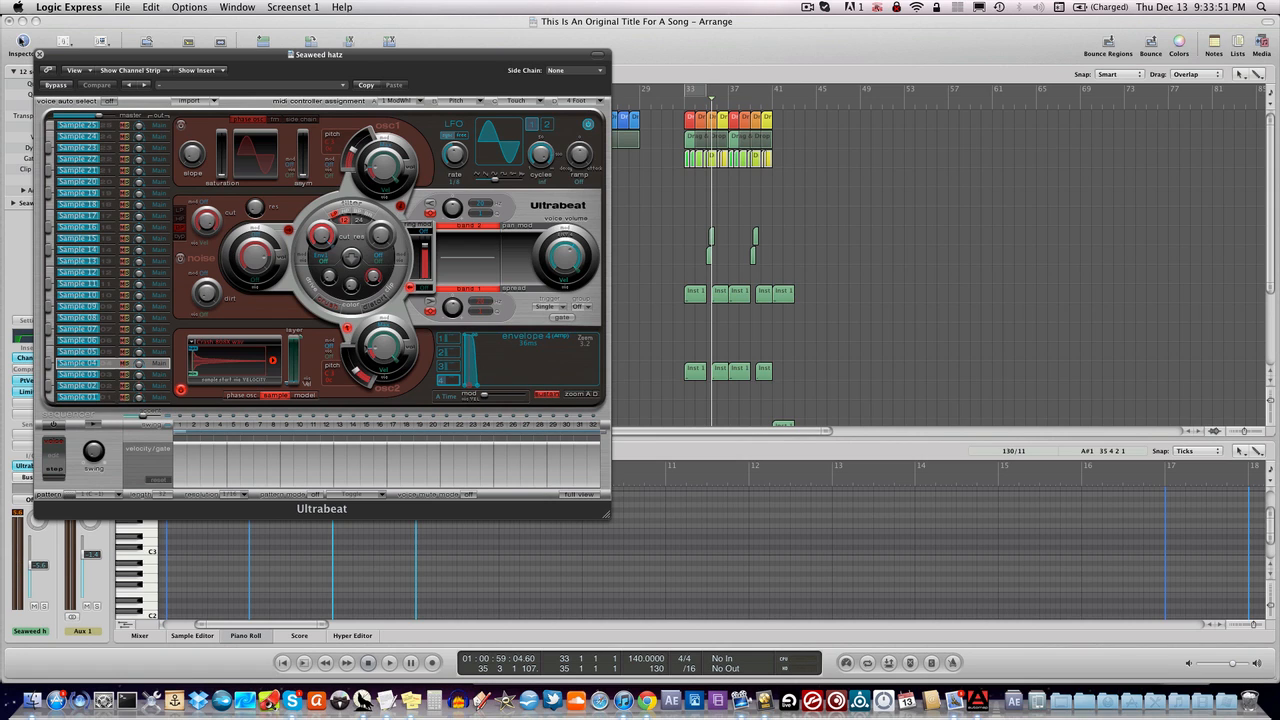
{"action": "left_click", "coordinate": [40, 54]}
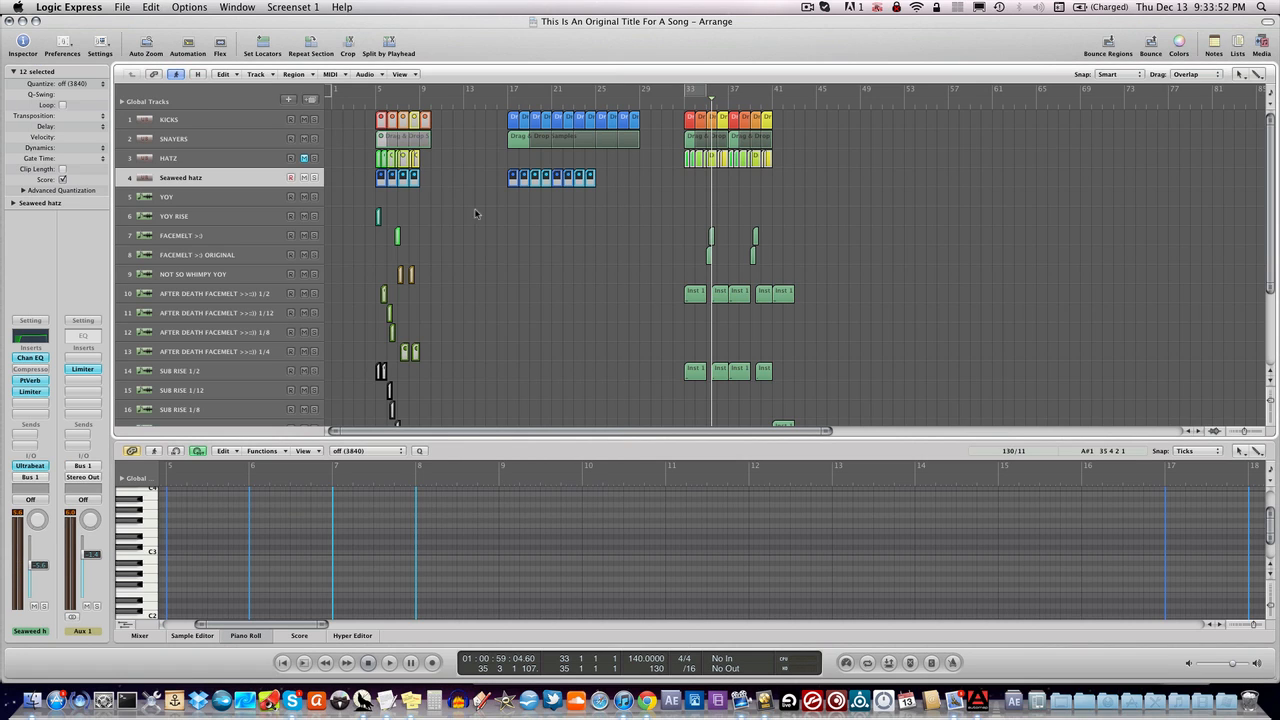
- Create a Seaweed hatz region at bar 33 and add one-beat D#1 notes on beats 2 and 4
{"action": "left_click", "coordinate": [697, 181]}
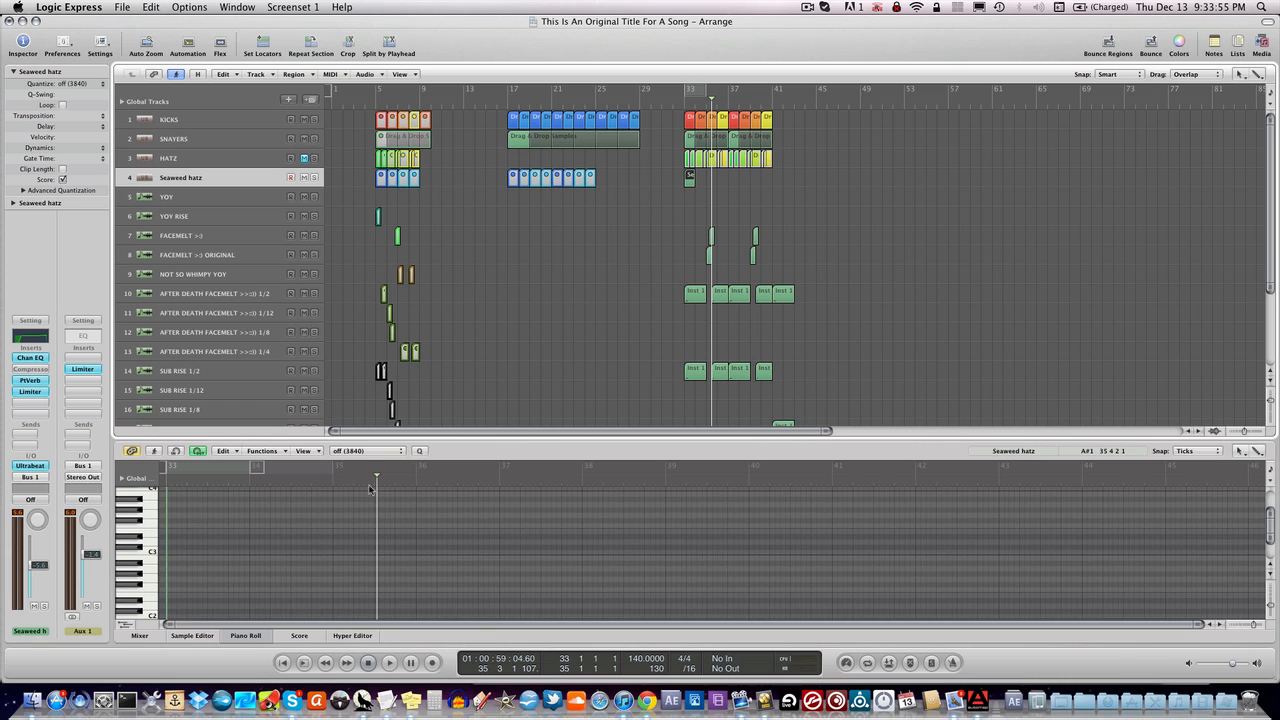
{"action": "scroll", "coordinate": [200, 558], "scroll_direction": "down", "scroll_amount": 5}
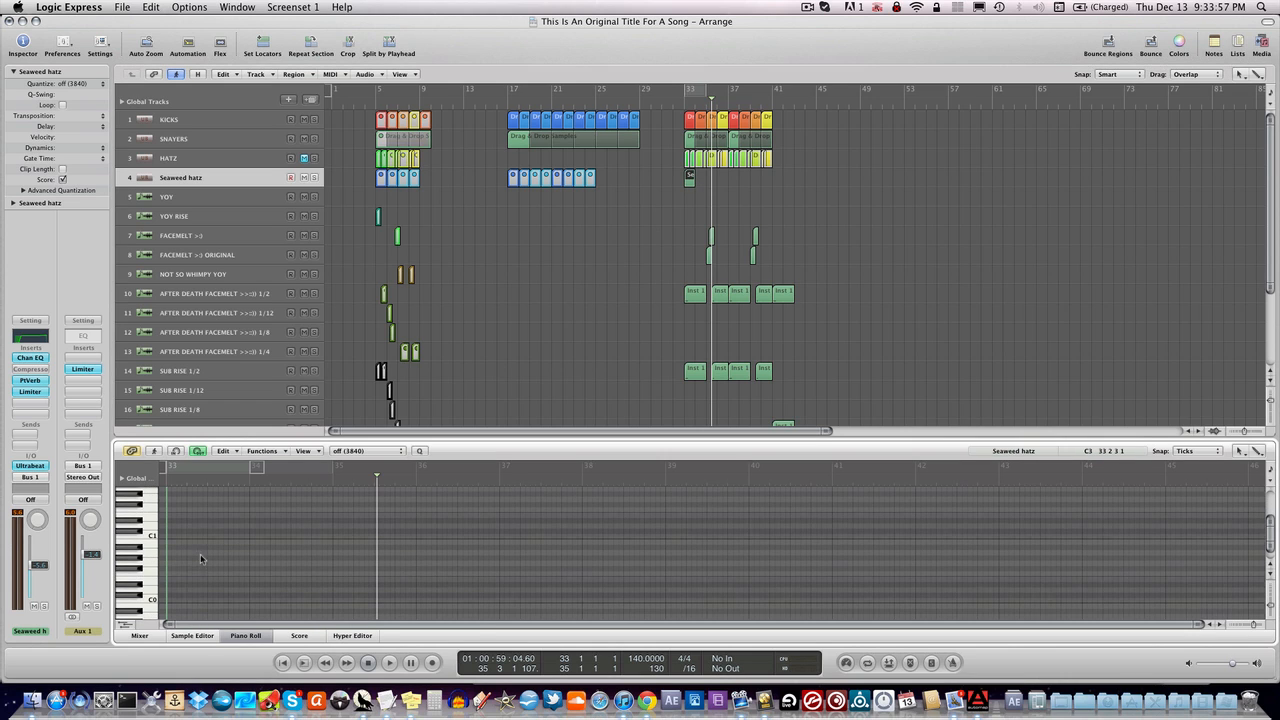
{"action": "left_click", "coordinate": [155, 536]}
{"action": "left_click", "coordinate": [124, 520]}
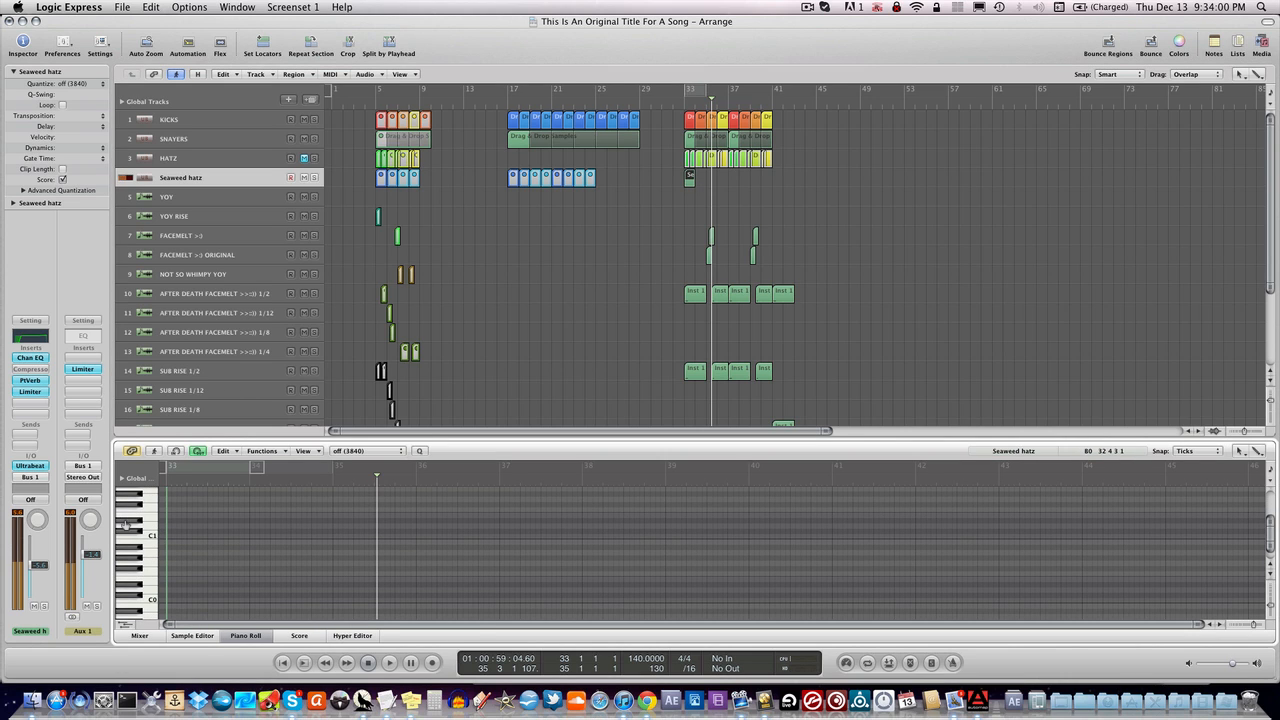
{"action": "left_click", "coordinate": [192, 521]}
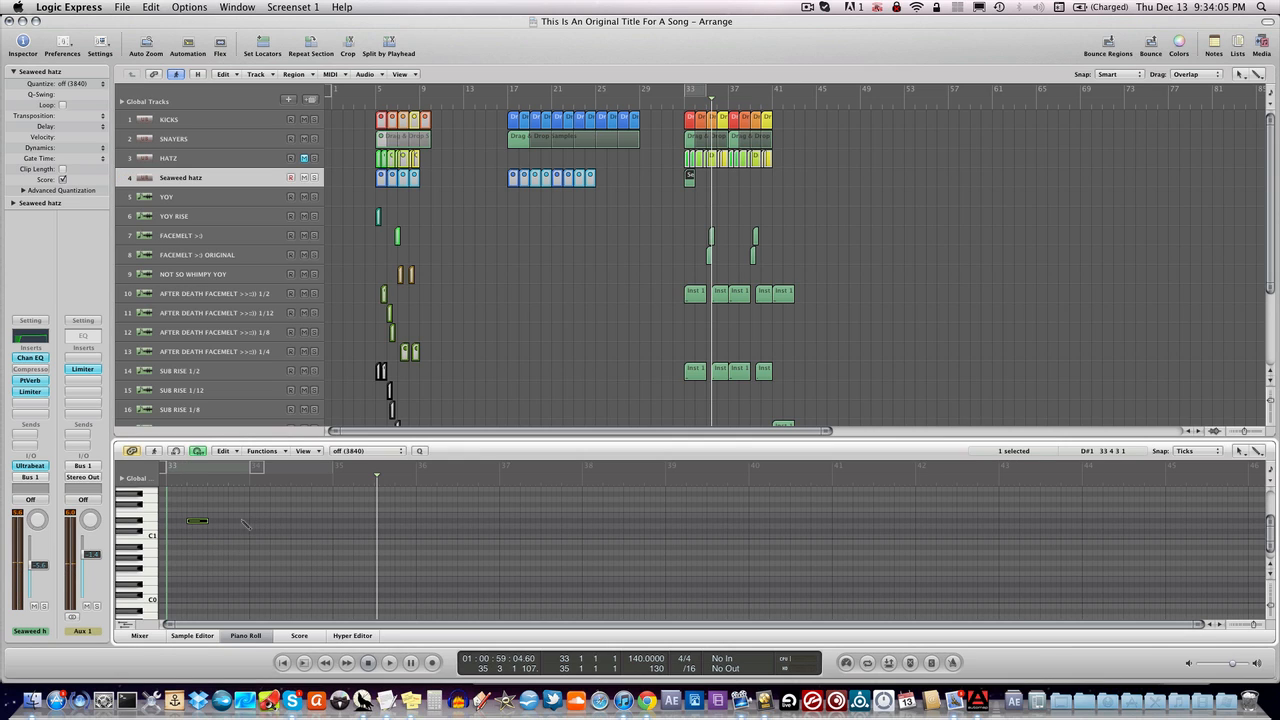
{"action": "left_click", "coordinate": [238, 521]}
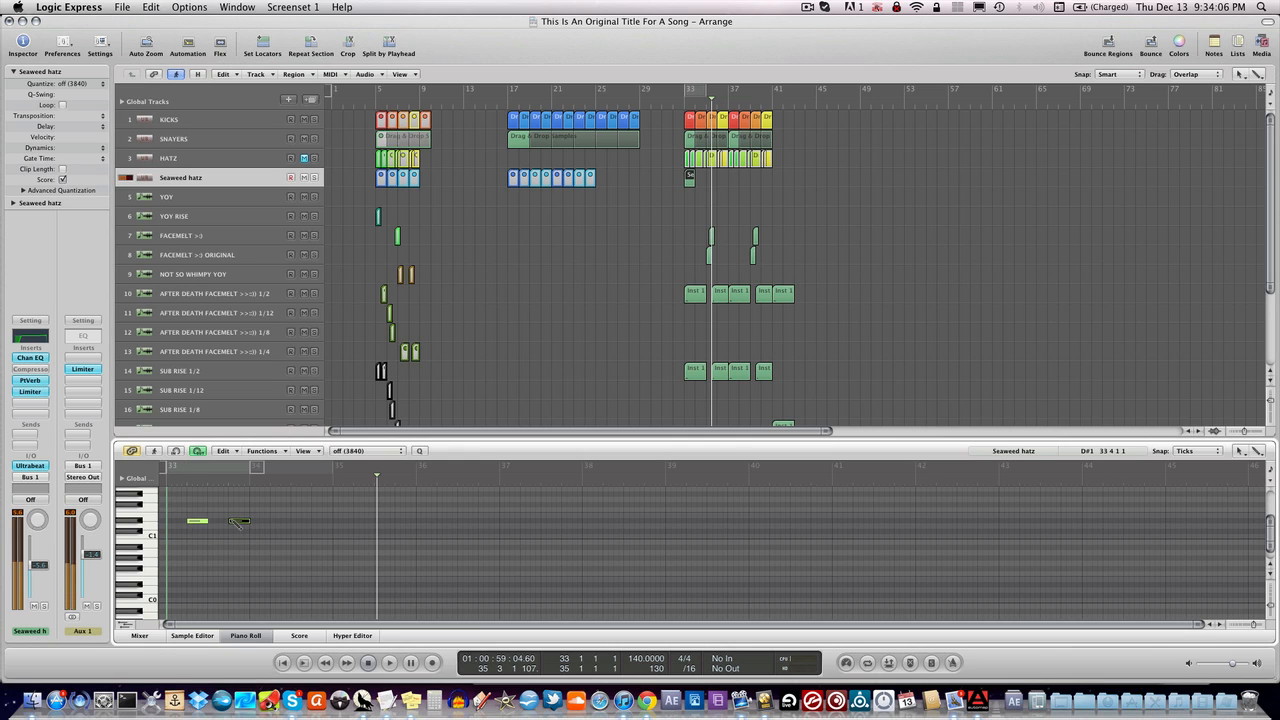
- Play the new cymbal notes from bar 33 and lengthen the Sample 04 amp envelope to about 2.4 s with an inward-curved decay
{"action": "double_click", "coordinate": [680, 103]}
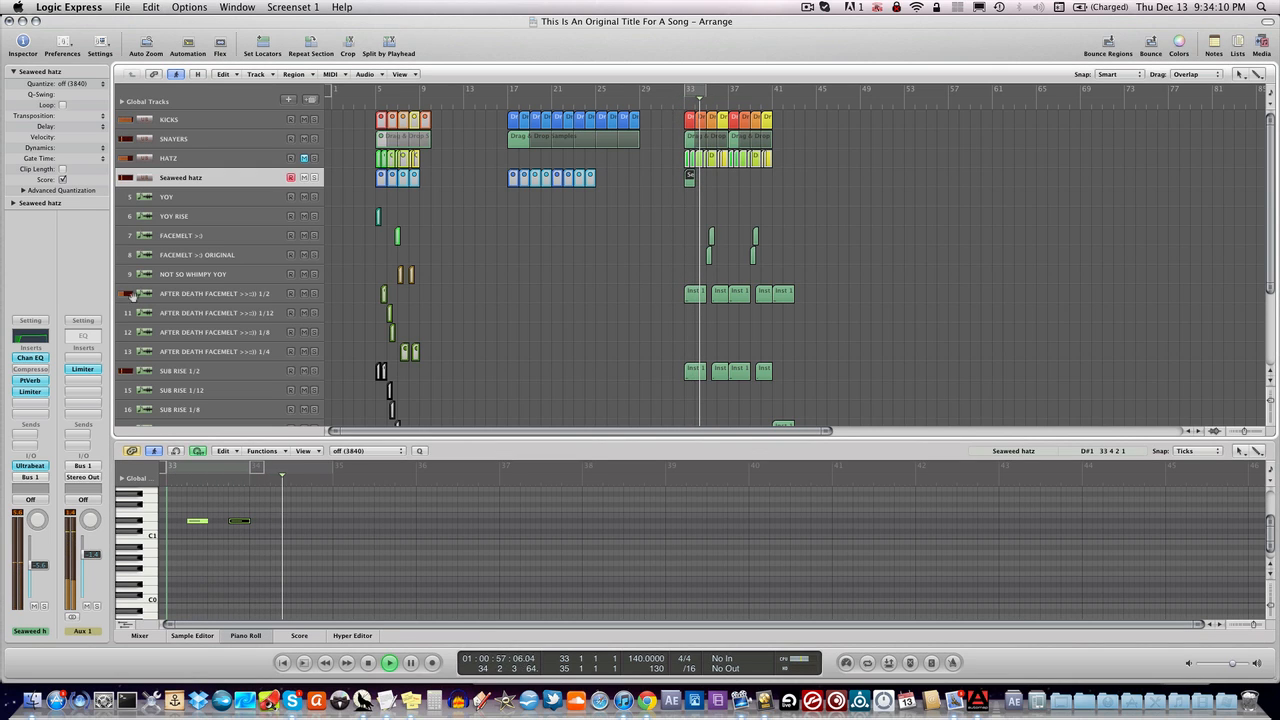
{"action": "left_click", "coordinate": [37, 466]}
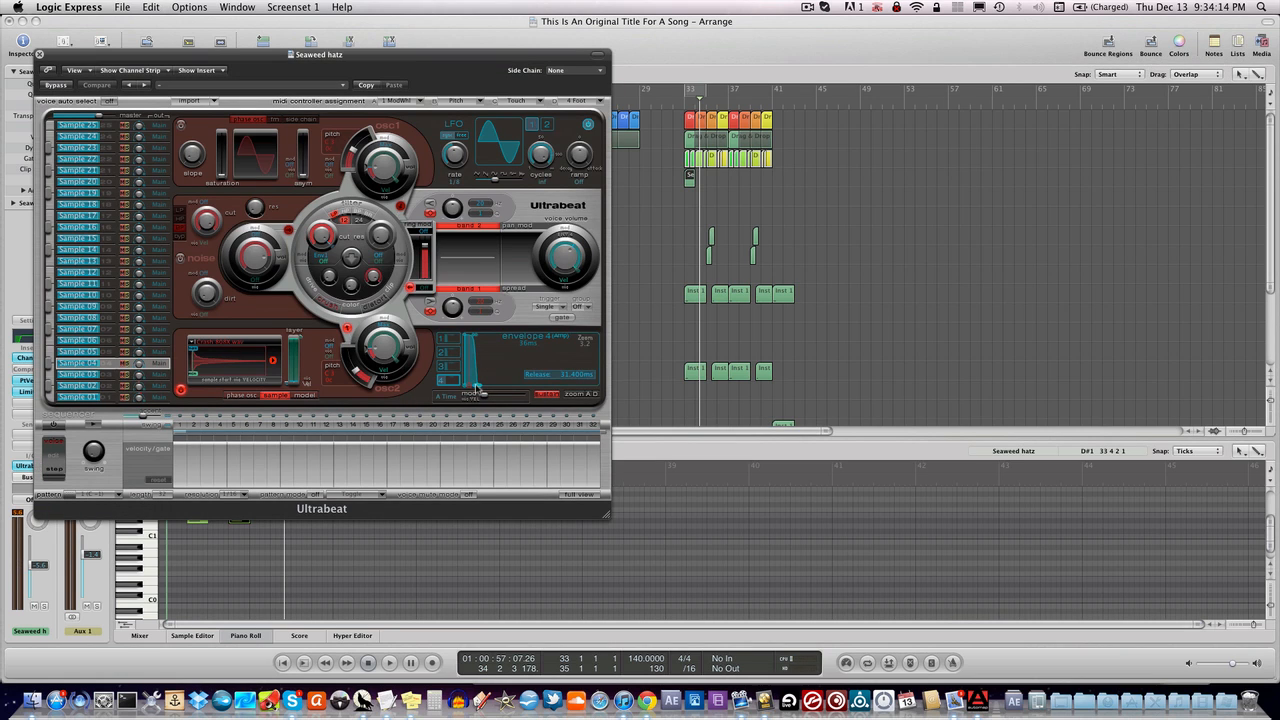
{"action": "left_click_drag", "start_coordinate": [477, 386], "coordinate": [569, 387]}
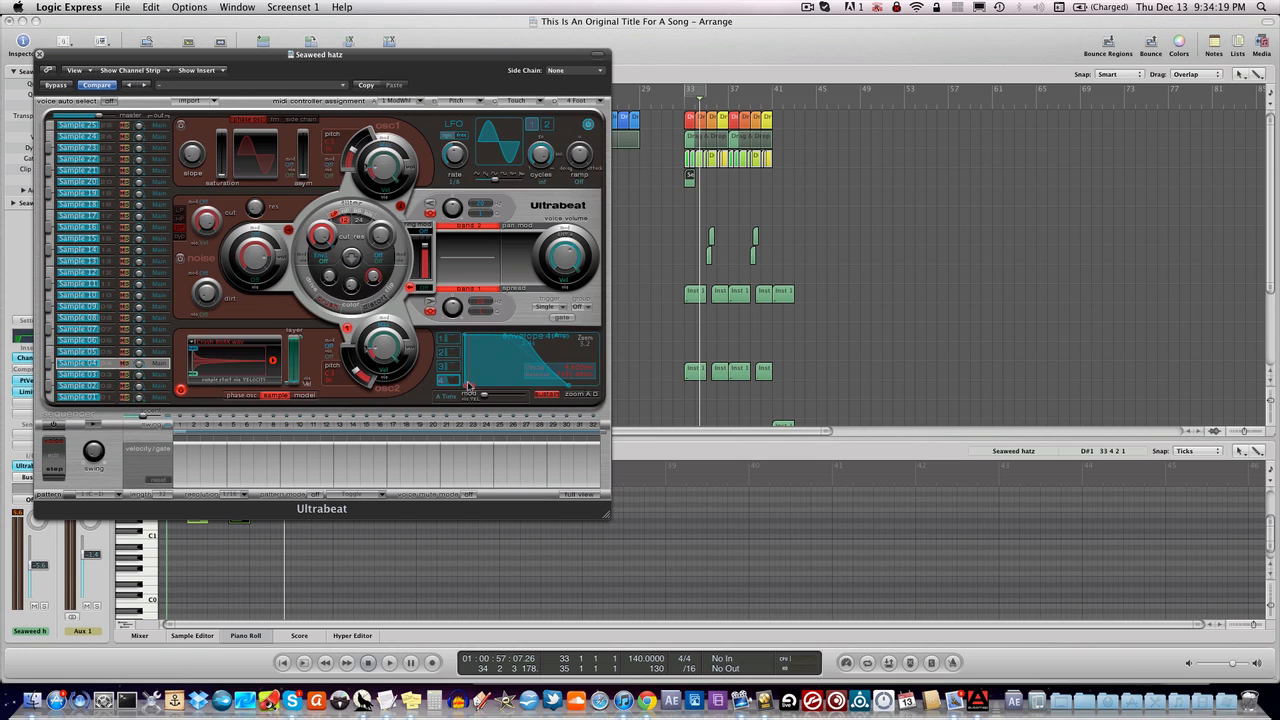
{"action": "left_click_drag", "start_coordinate": [521, 331], "coordinate": [486, 392]}
- Replay the section from bar 33 and shorten the Sample 04 amp envelope to about 720 ms with an outward-bowed decay
{"action": "key", "text": "space"}
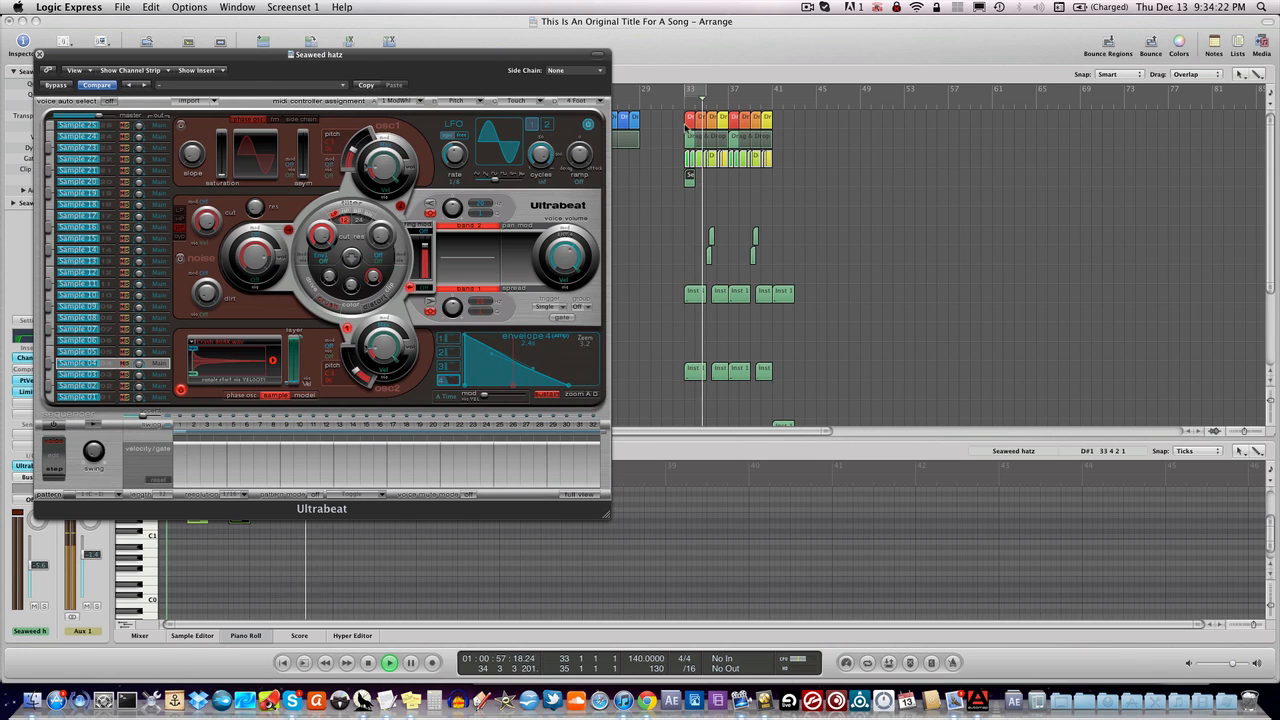
{"action": "key", "text": "space"}
{"action": "double_click", "coordinate": [687, 103]}
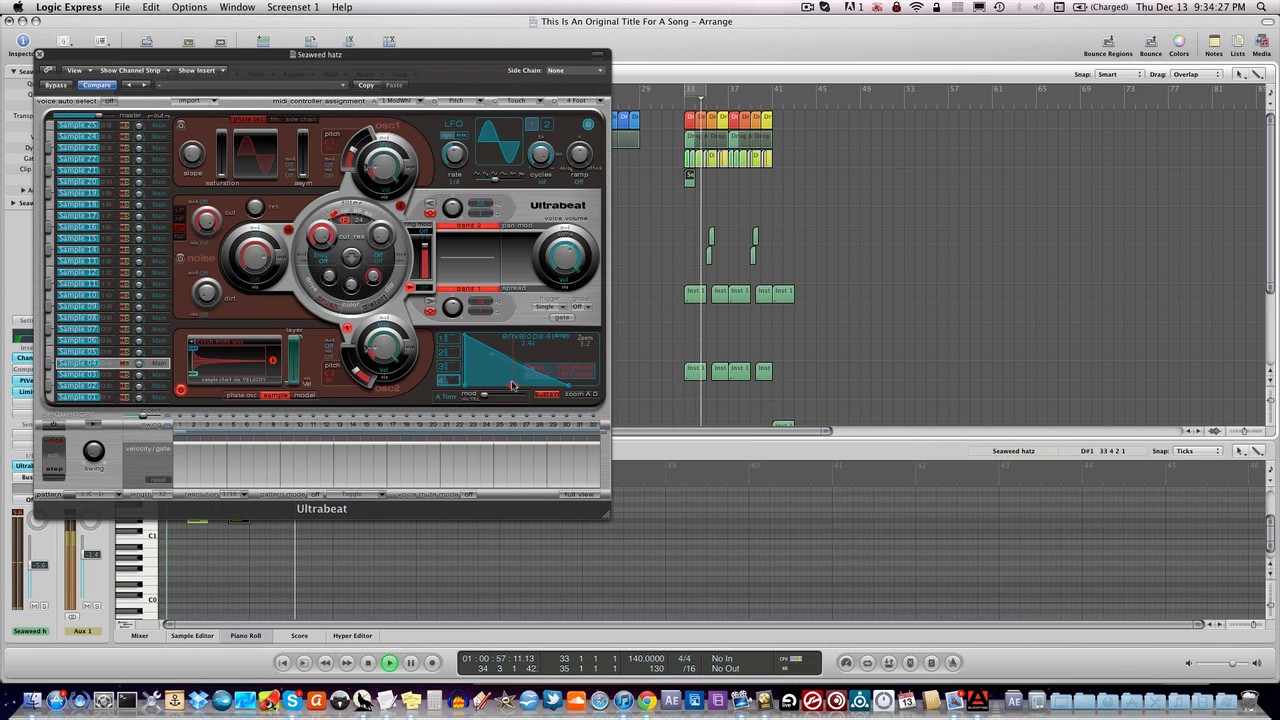
{"action": "left_click_drag", "start_coordinate": [572, 389], "coordinate": [500, 350]}
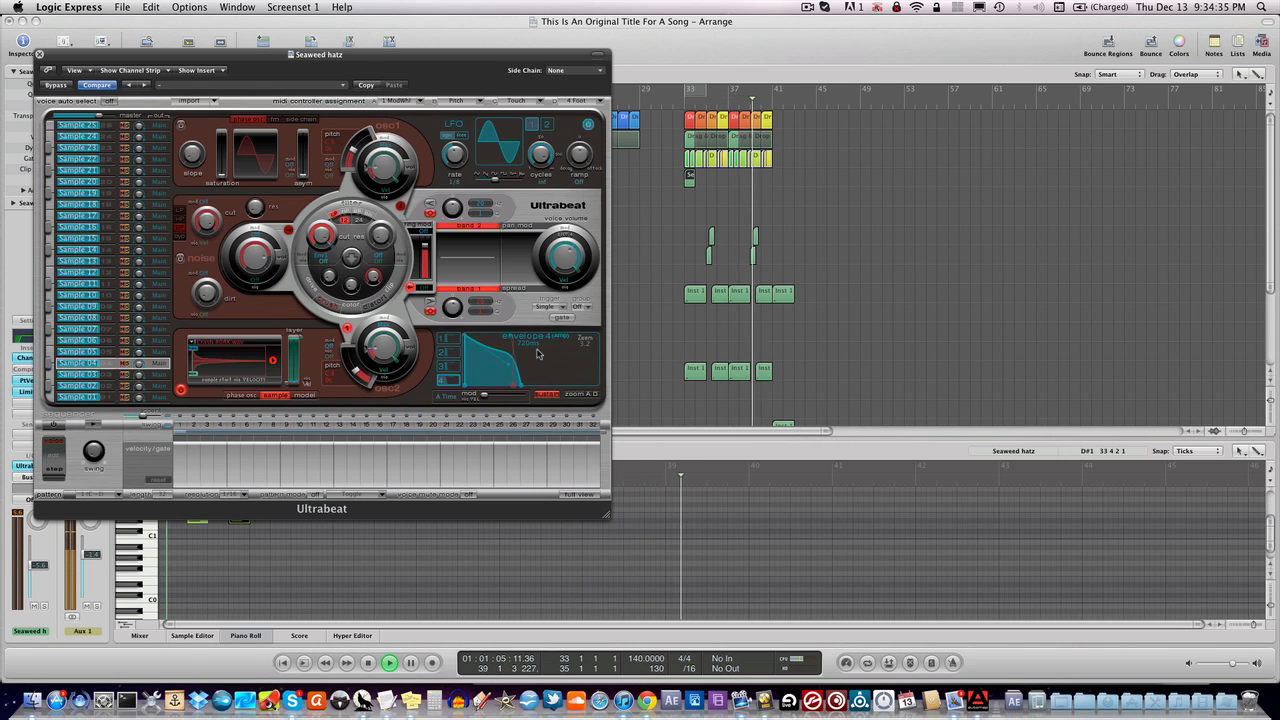
- Flatten the Sample 04 decay curve while auditioning the section from bar 33, and close Ultrabeat
{"action": "left_click", "coordinate": [683, 106]}
{"action": "key", "text": "space"}
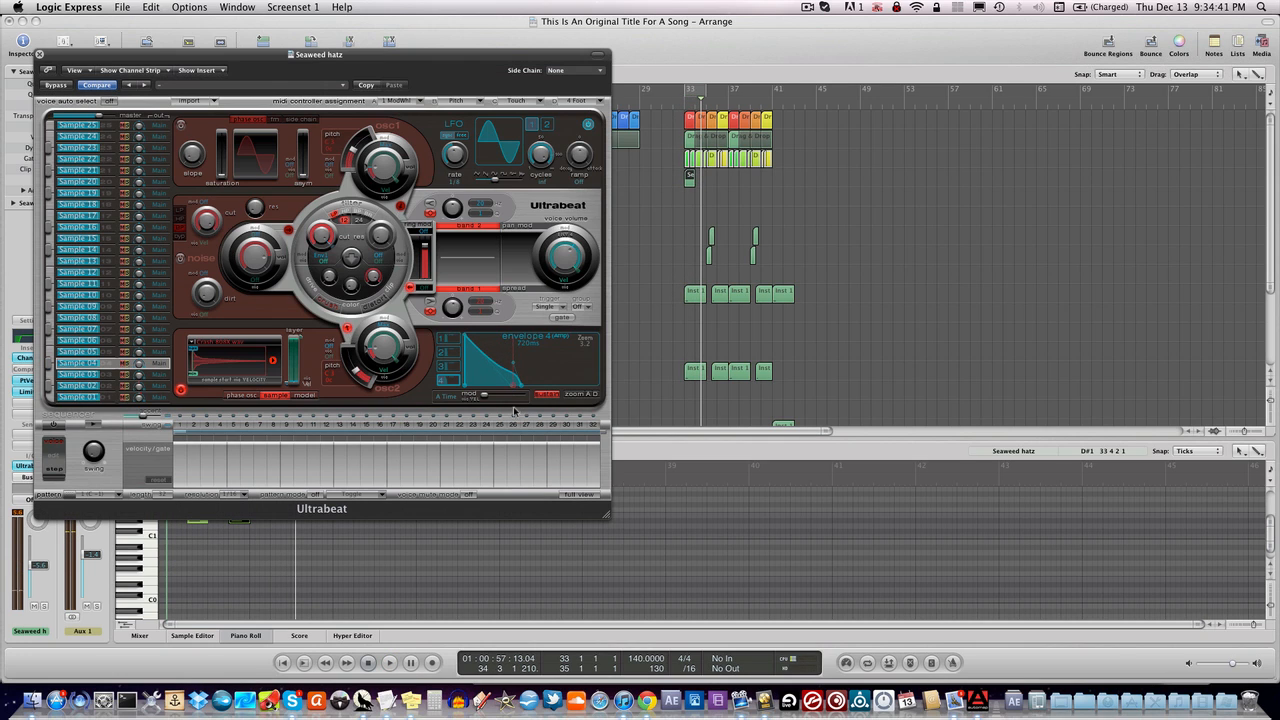
{"action": "key", "text": "space"}
{"action": "left_click", "coordinate": [683, 106]}
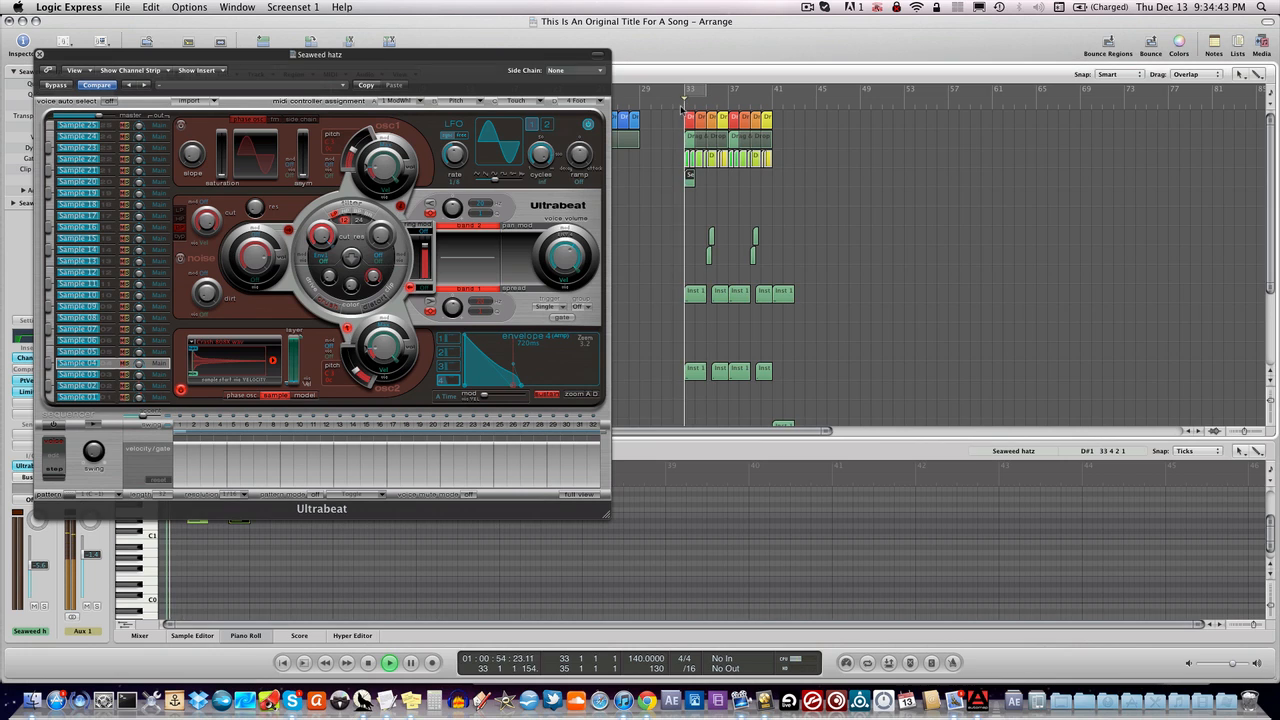
{"action": "left_click", "coordinate": [40, 55]}
{"action": "key", "text": "space"}
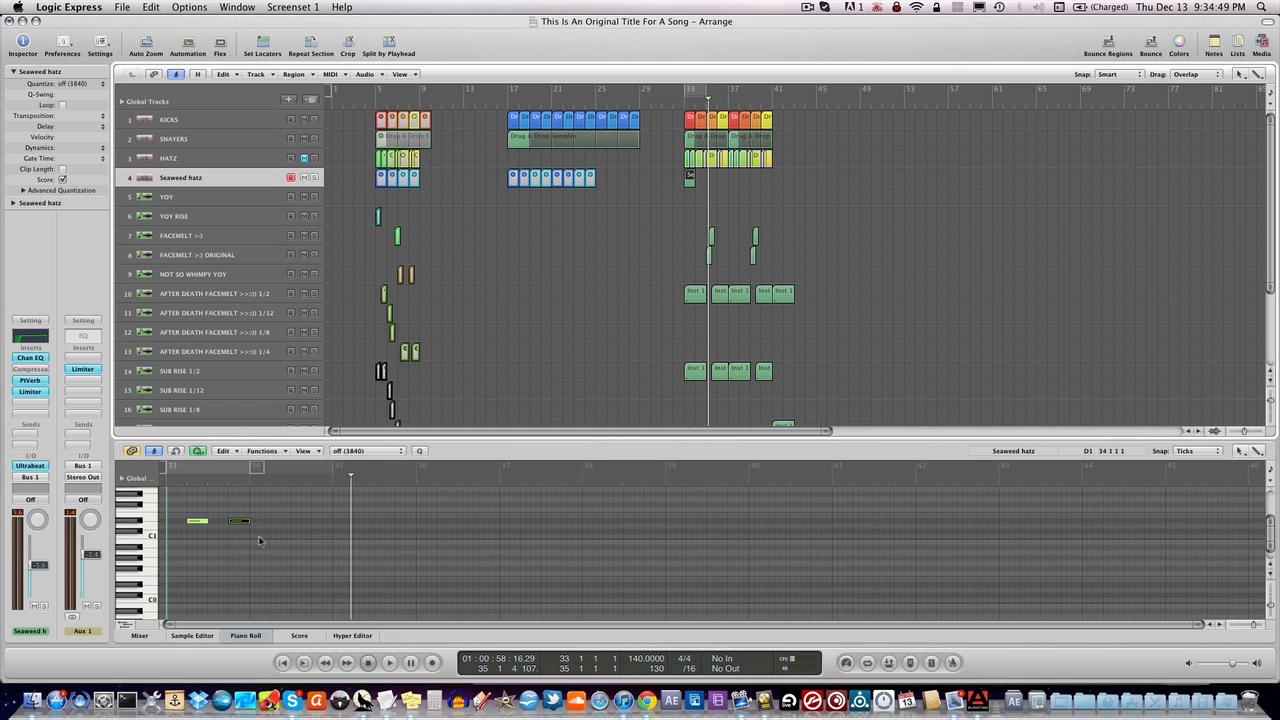
- Copy the two D#1 notes to beats 2 and 4 of bar 34 and play the section from bar 33
{"action": "left_click_drag", "start_coordinate": [259, 541], "coordinate": [283, 524]}
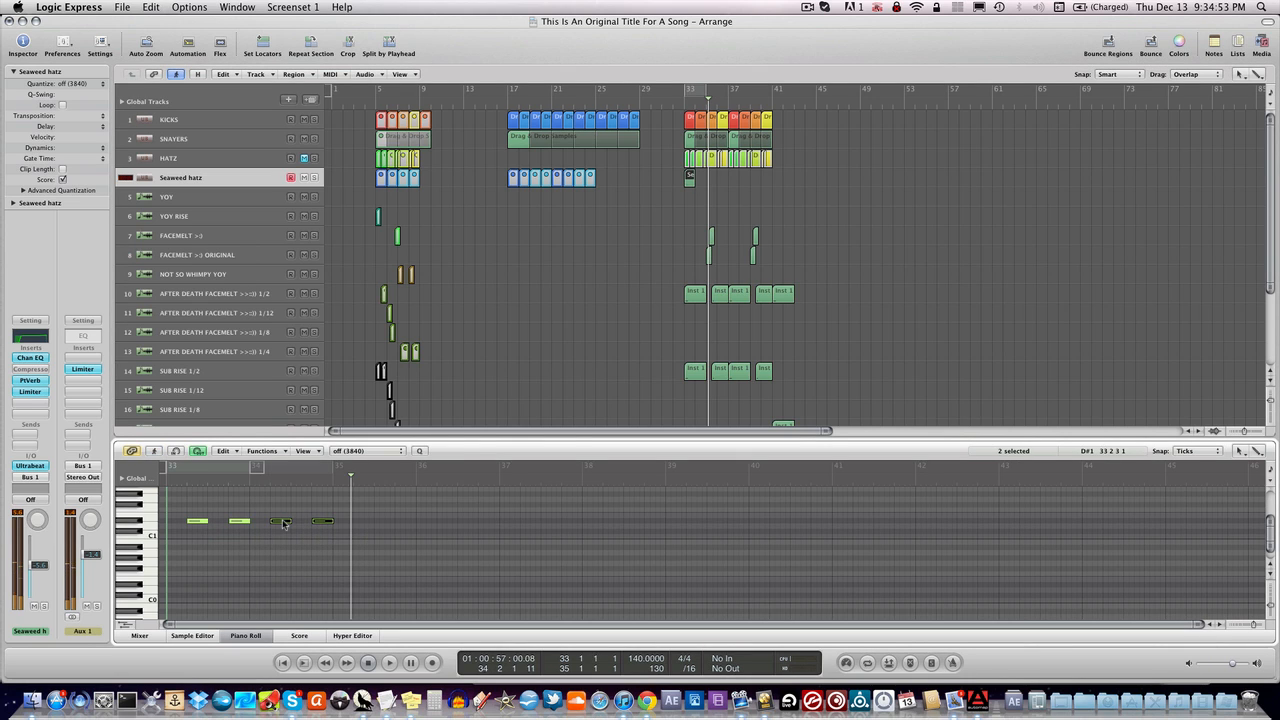
{"action": "double_click", "coordinate": [684, 99]}
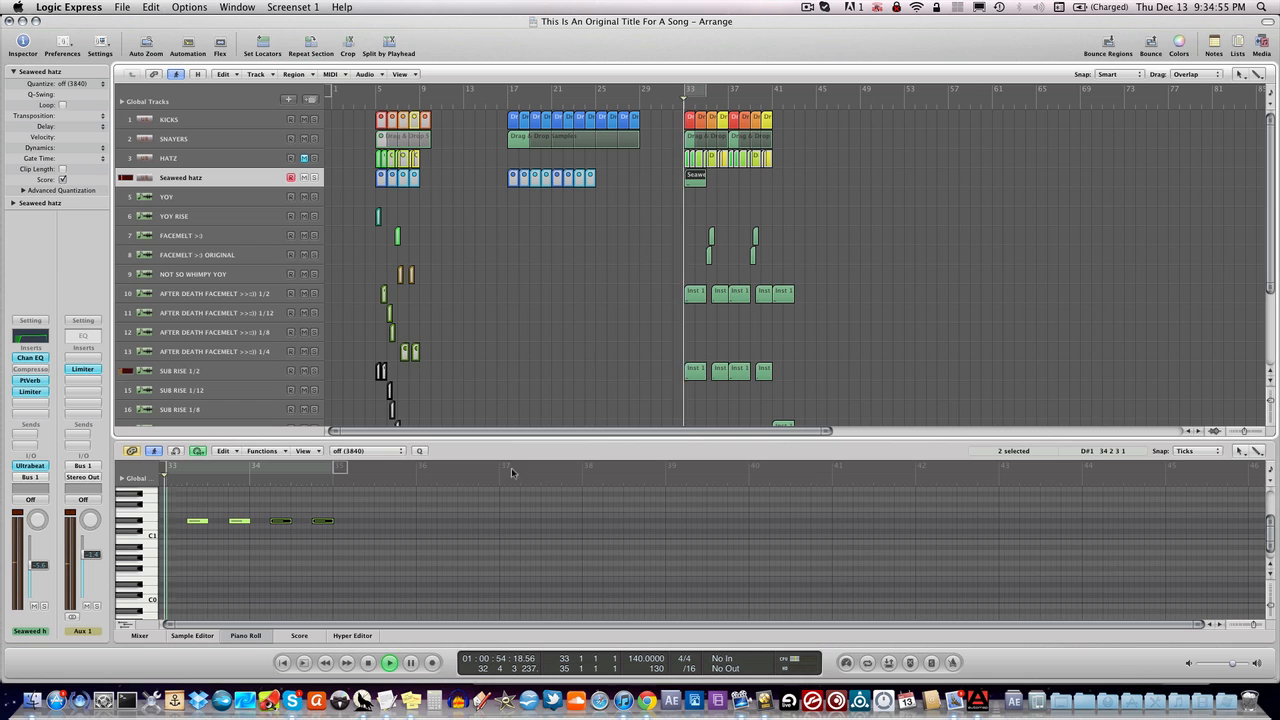
{"action": "key", "text": "space"}
- Delete all four D#1 notes from the Seaweed hatz region
{"action": "left_click_drag", "start_coordinate": [422, 541], "coordinate": [183, 508]}
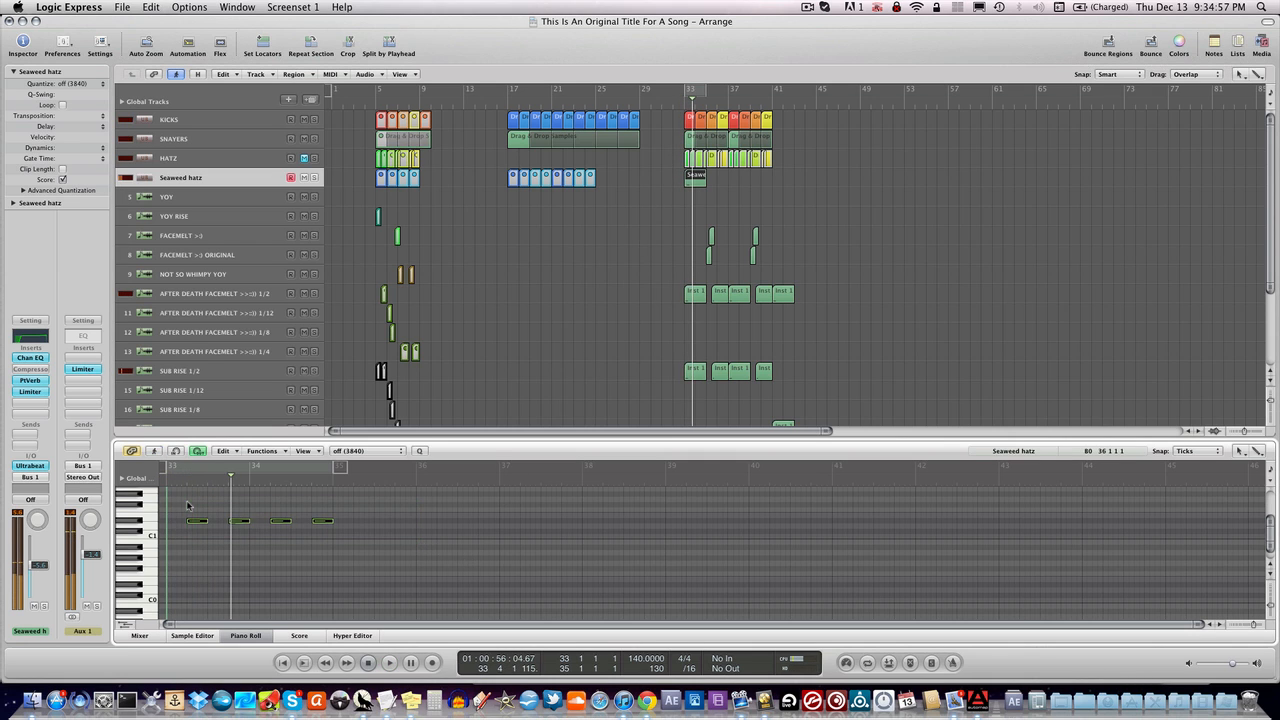
{"action": "key", "text": "Delete"}
- Open sample loading for the Sample 05 voice in the Seaweed hatz Ultrabeat and search the LaCie drive for "808x"
{"action": "left_click", "coordinate": [31, 466]}
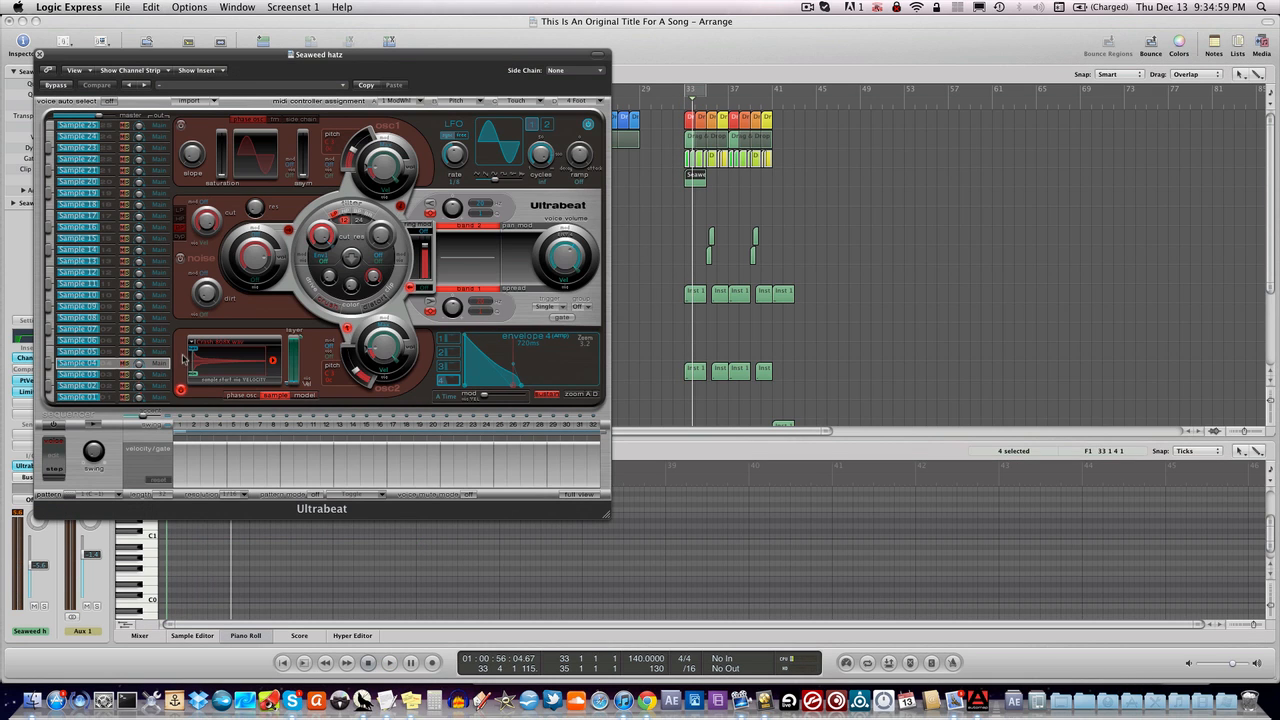
{"action": "left_click", "coordinate": [136, 354]}
{"action": "left_click", "coordinate": [208, 359]}
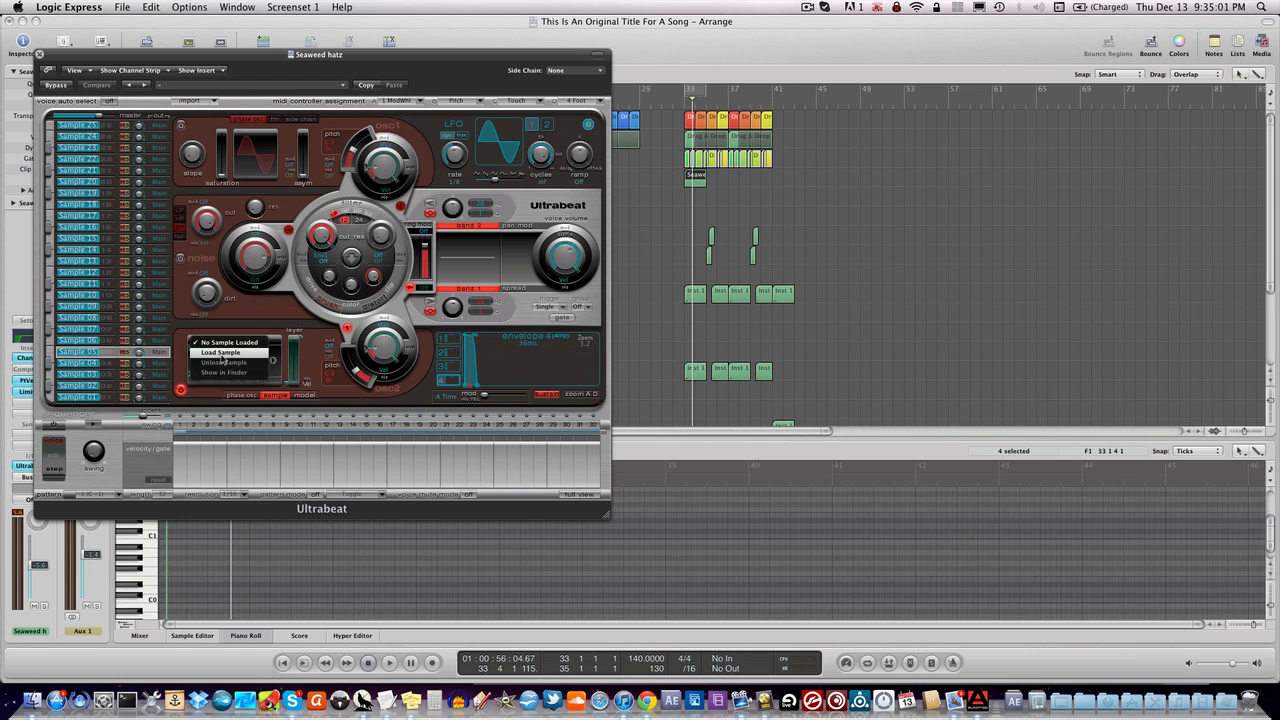
{"action": "left_click", "coordinate": [222, 358]}
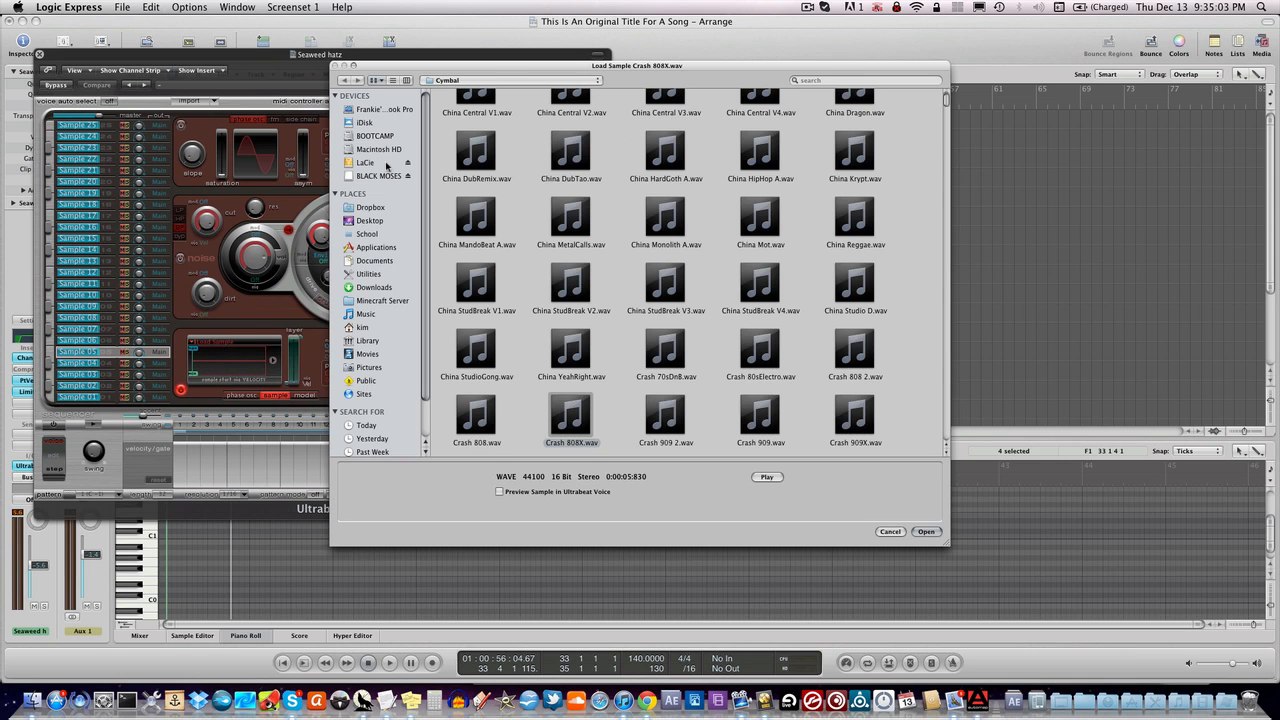
{"action": "left_click", "coordinate": [387, 163]}
{"action": "left_click", "coordinate": [818, 80]}
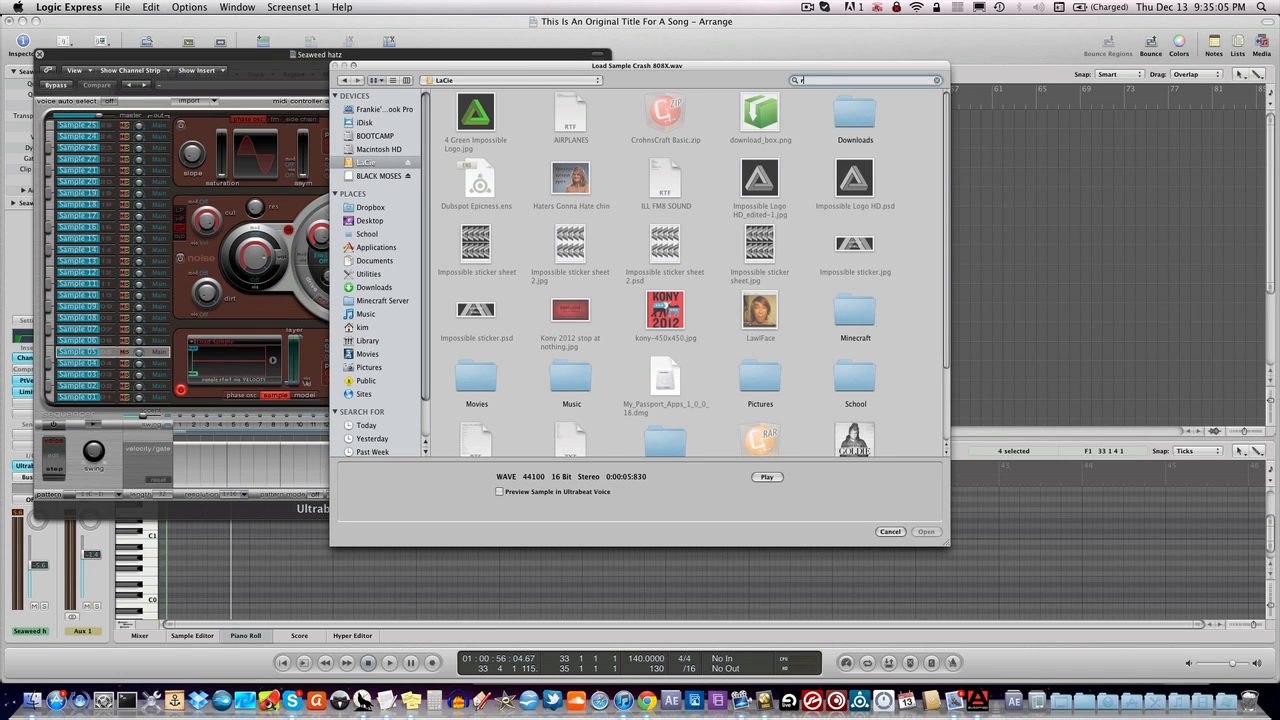
{"action": "type", "text": "ride 808x"}
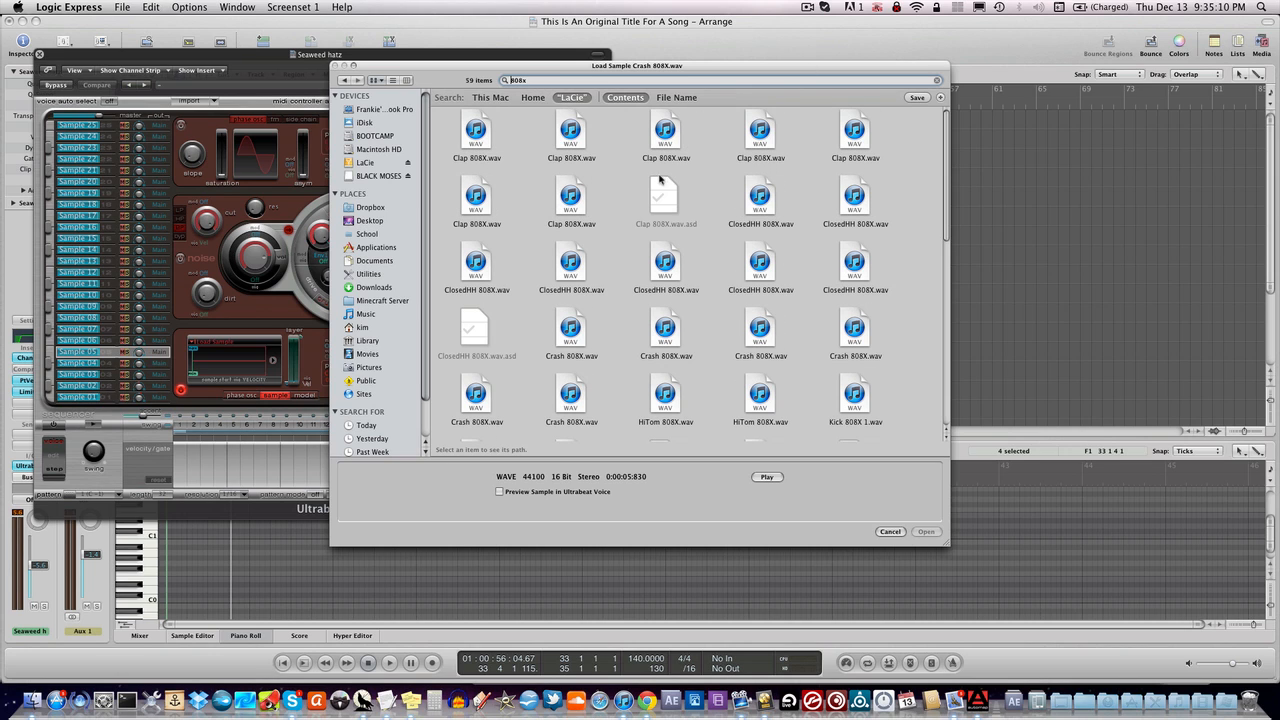
- Audition the two OpenHH 808X.wav files, load the one from the Hihat folder into Sample 05 and close Ultrabeat
{"action": "scroll", "coordinate": [753, 275], "scroll_direction": "down", "scroll_amount": 3}
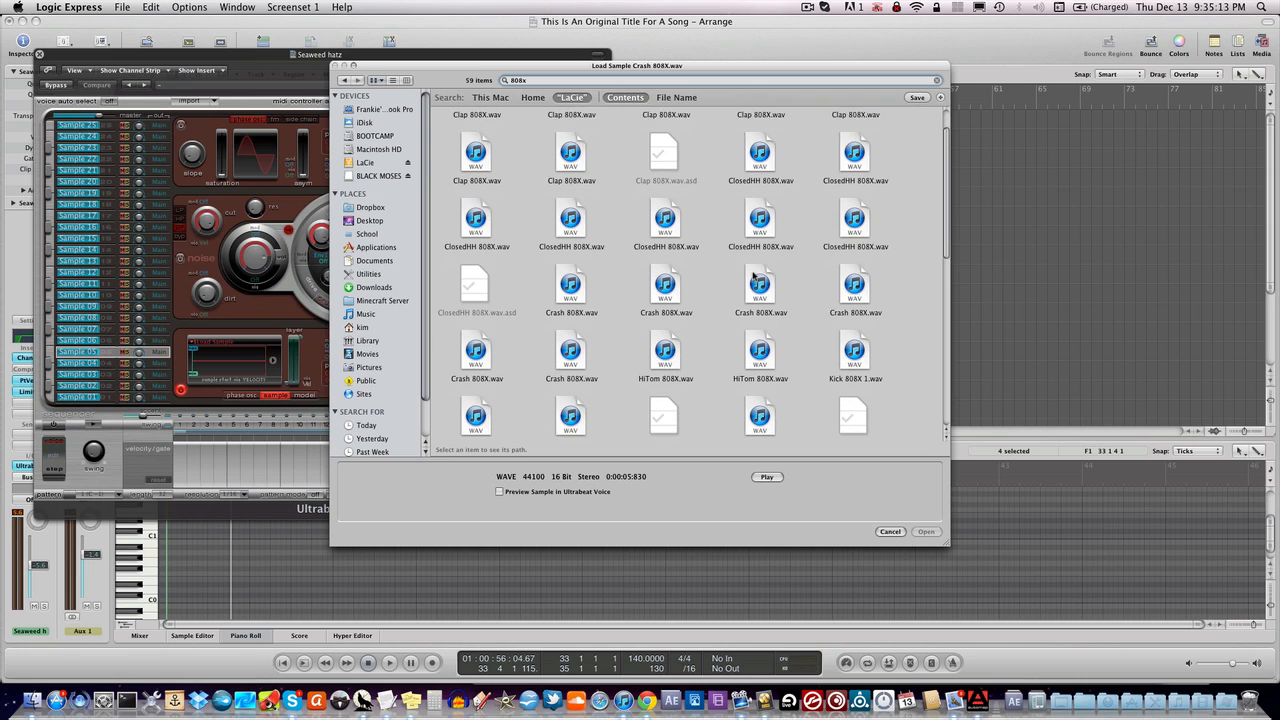
{"action": "scroll", "coordinate": [753, 275], "scroll_direction": "down", "scroll_amount": 5}
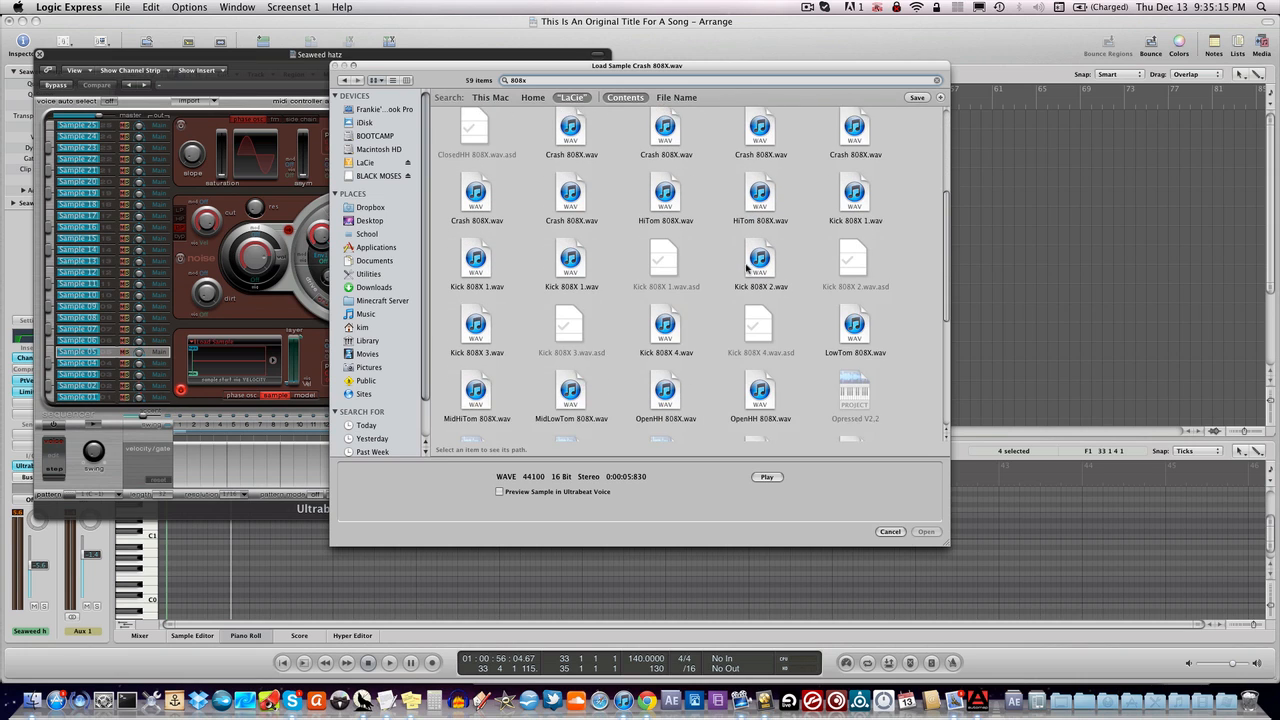
{"action": "left_click", "coordinate": [664, 340]}
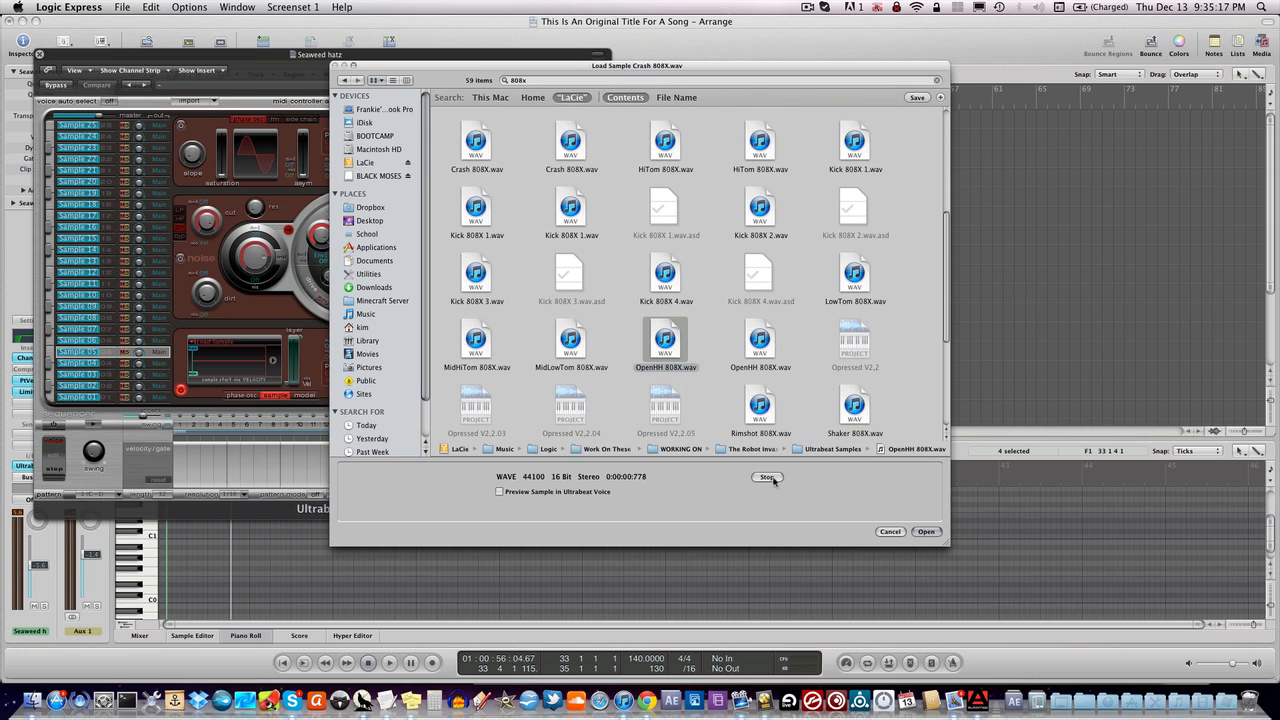
{"action": "key", "text": "Right"}
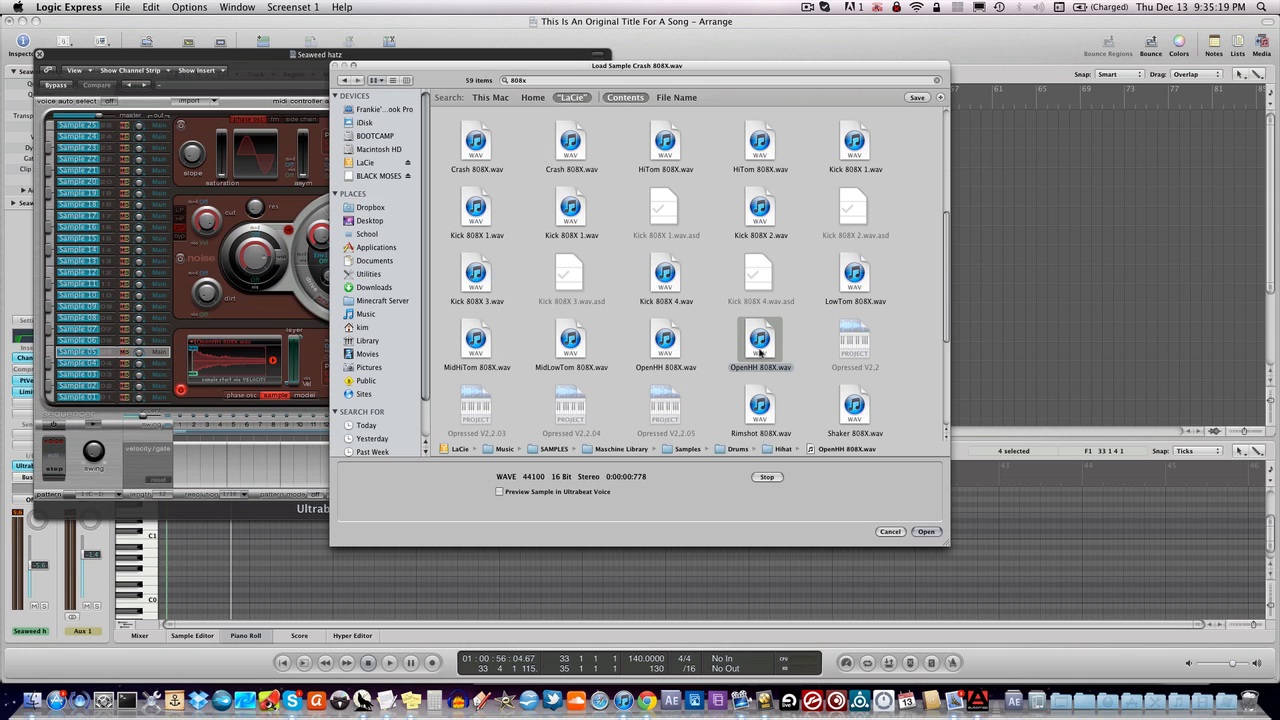
{"action": "key", "text": "Return"}
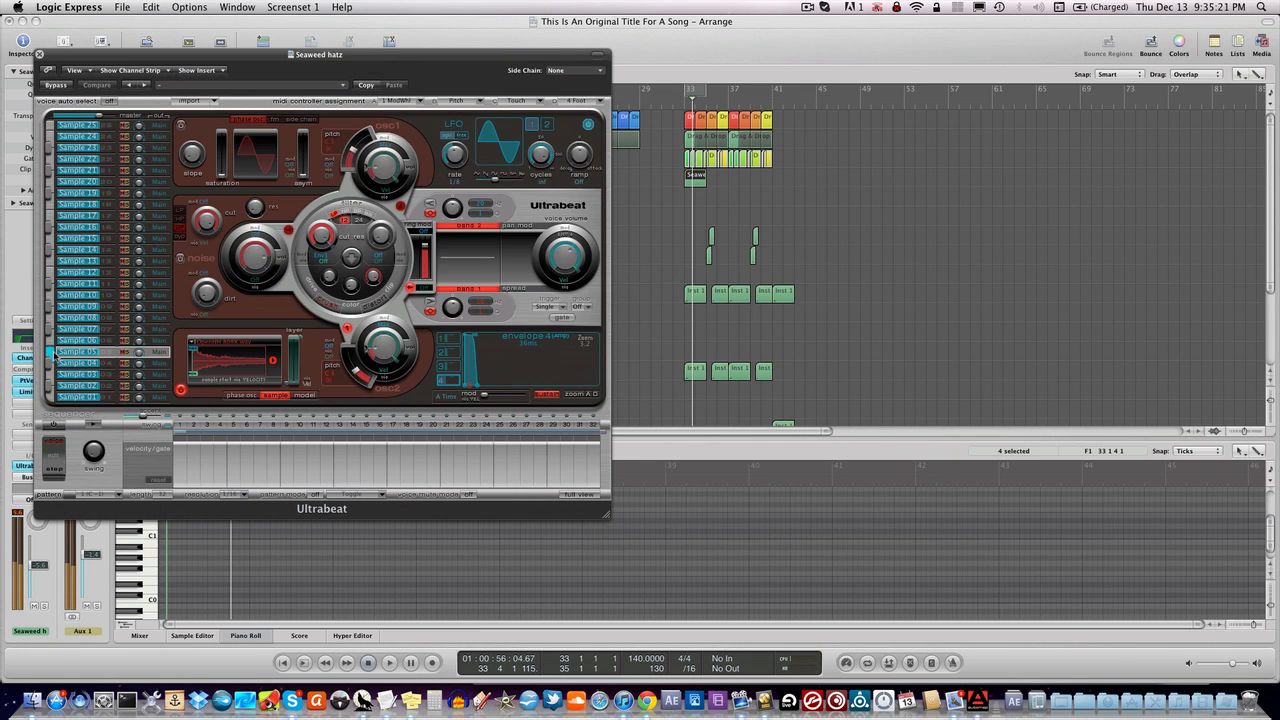
{"action": "left_click", "coordinate": [41, 55]}
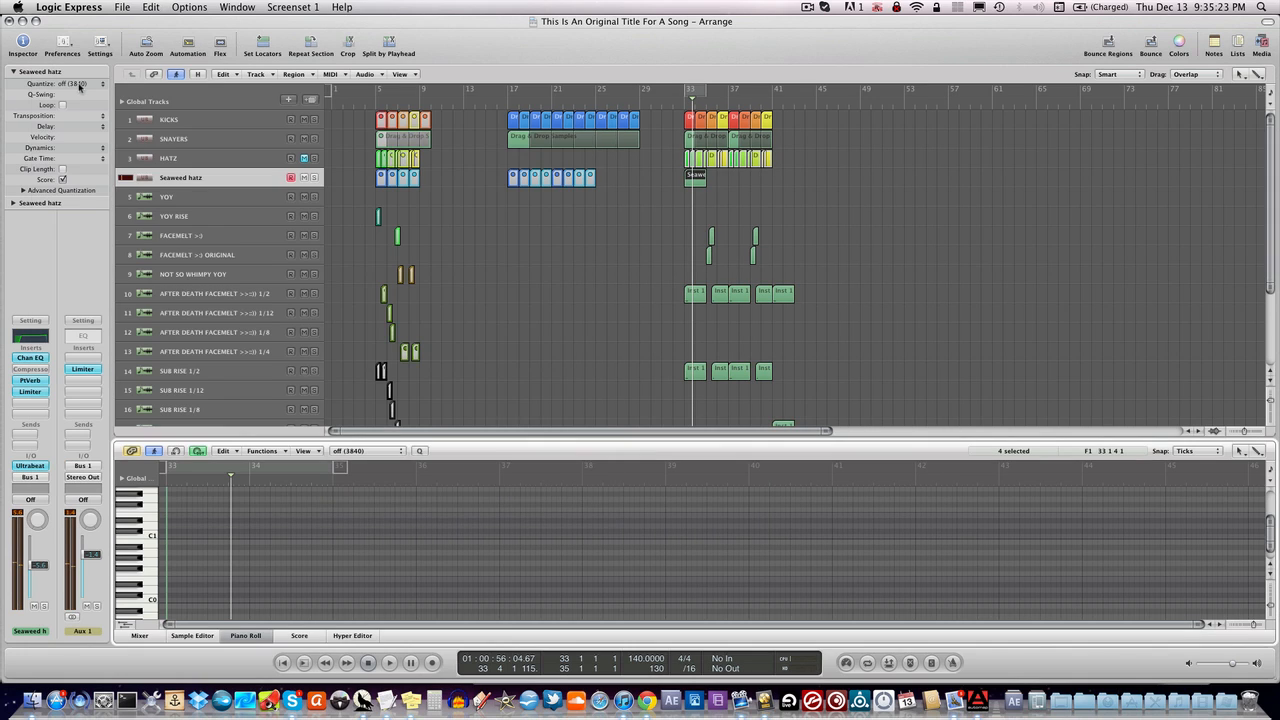
- Add one-beat E1 notes on beats 2 and 4 of bar 33 and a one-beat C1 note half a beat into the bar
{"action": "left_click", "coordinate": [197, 537]}
{"action": "left_click", "coordinate": [232, 542]}
{"action": "left_click_drag", "start_coordinate": [239, 549], "coordinate": [195, 517]}
{"action": "left_click", "coordinate": [194, 537], "text": "shift"}
{"action": "left_click", "coordinate": [185, 538]}
{"action": "key", "text": "space"}
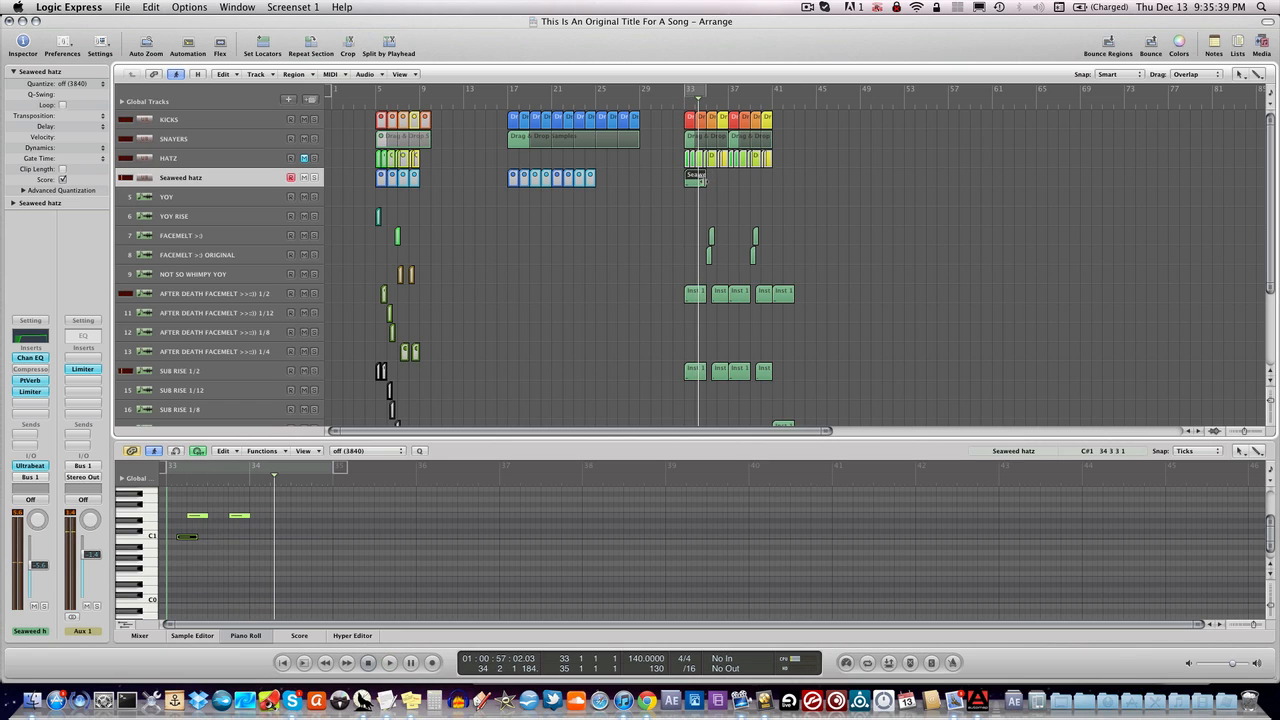
- Shorten the Seaweed hatz region to one bar, loop it up to bar 41 and play it from bar 33
{"action": "left_click_drag", "start_coordinate": [704, 182], "coordinate": [775, 193]}
{"action": "key", "text": "space"}
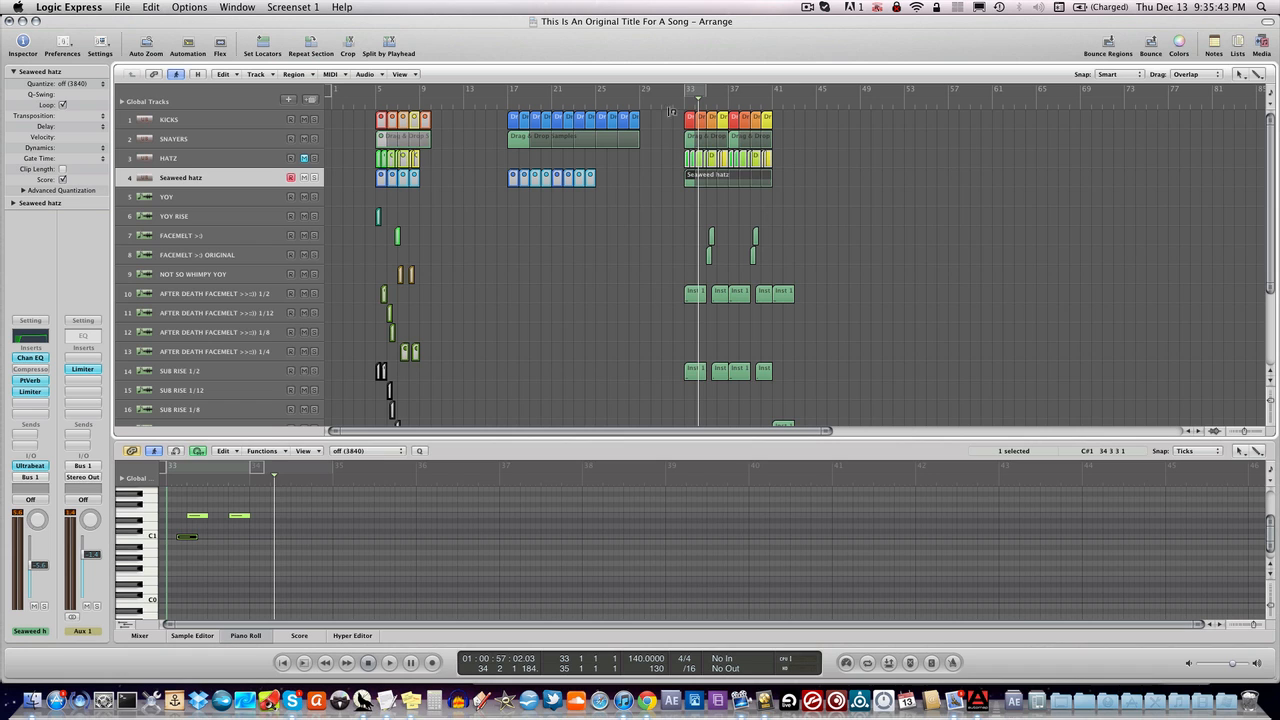
{"action": "left_click", "coordinate": [682, 101]}
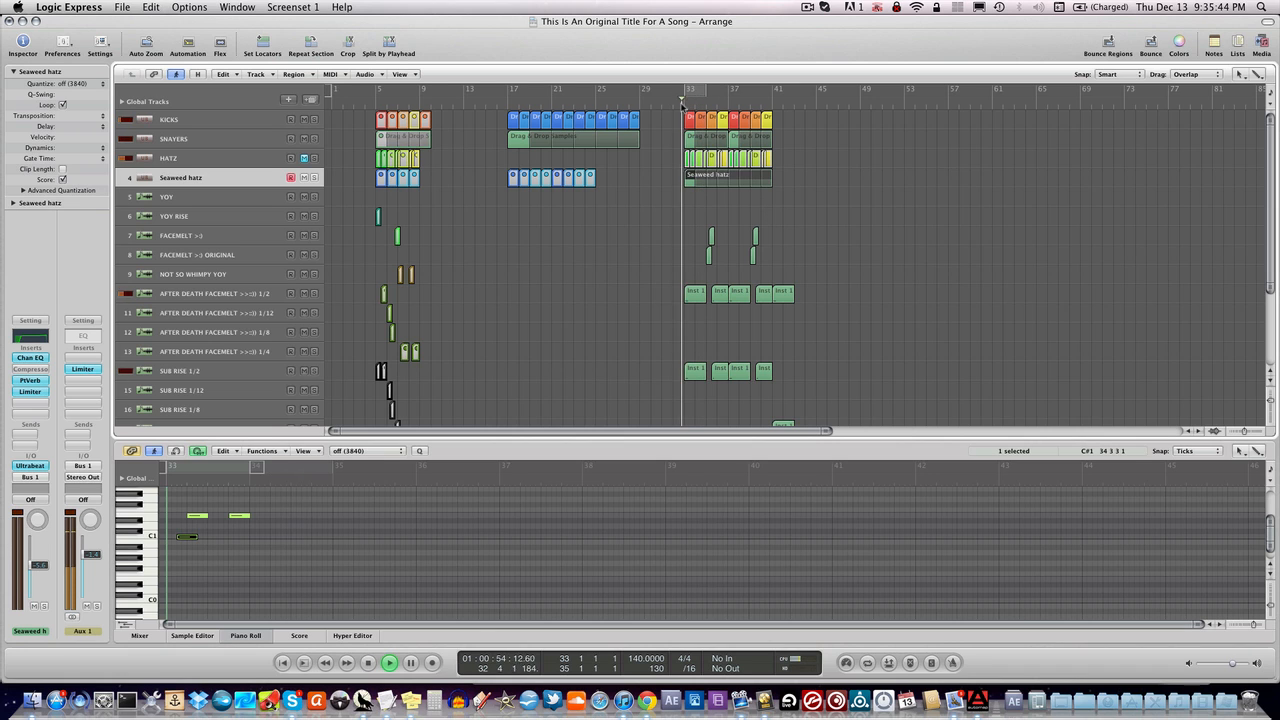
- Set the Sample 05 voice volume in Ultrabeat to -6.5 dB during playback, then close Ultrabeat and stop the song
{"action": "double_click", "coordinate": [43, 466]}
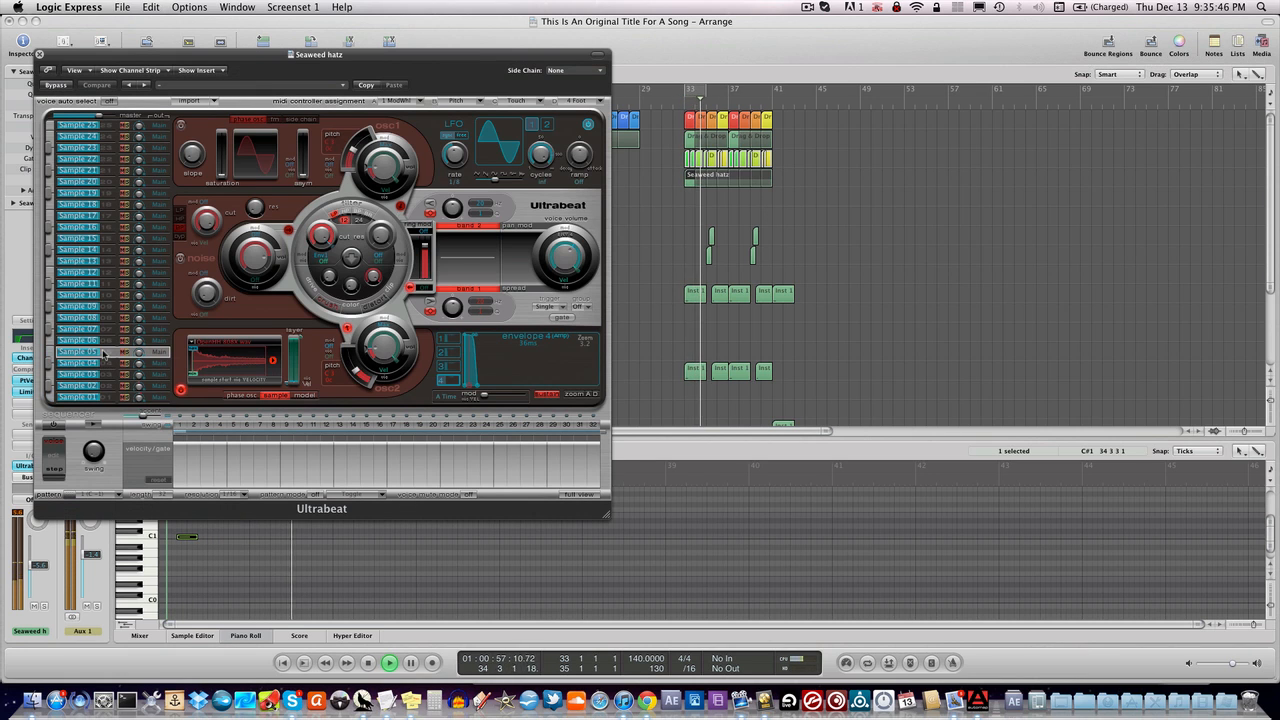
{"action": "left_click_drag", "start_coordinate": [97, 352], "coordinate": [89, 353]}
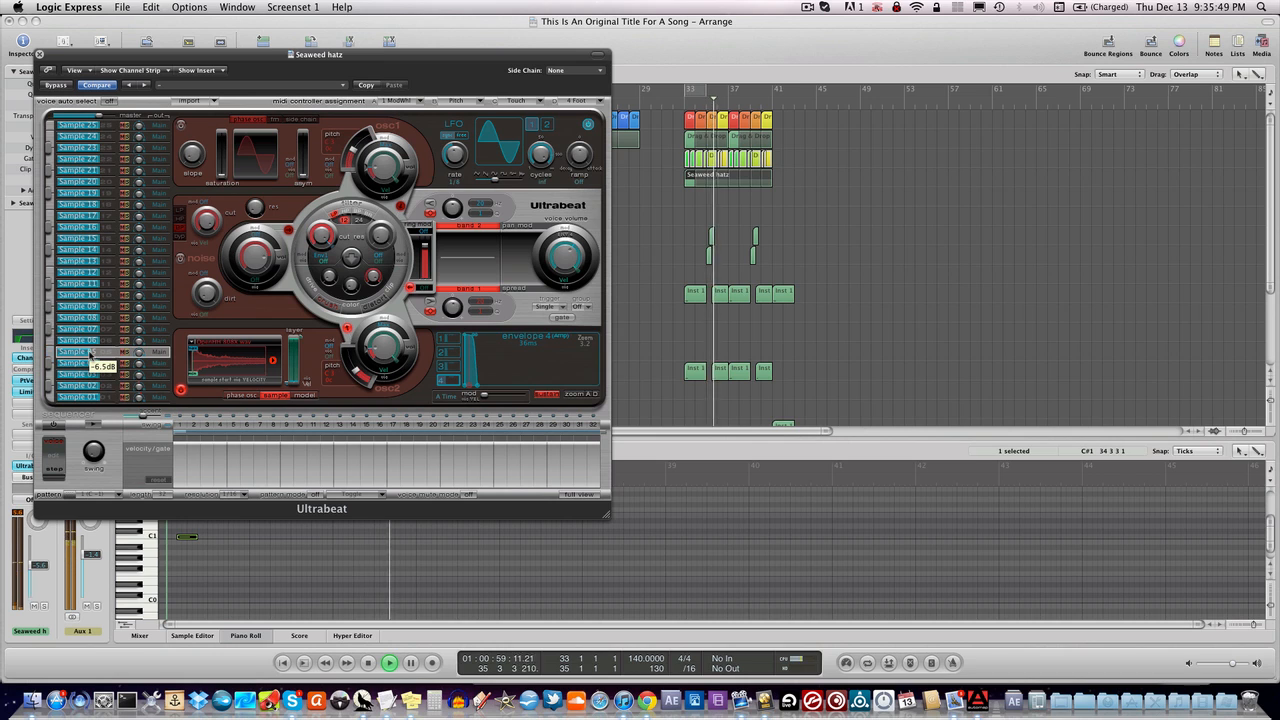
{"action": "left_click", "coordinate": [39, 53]}
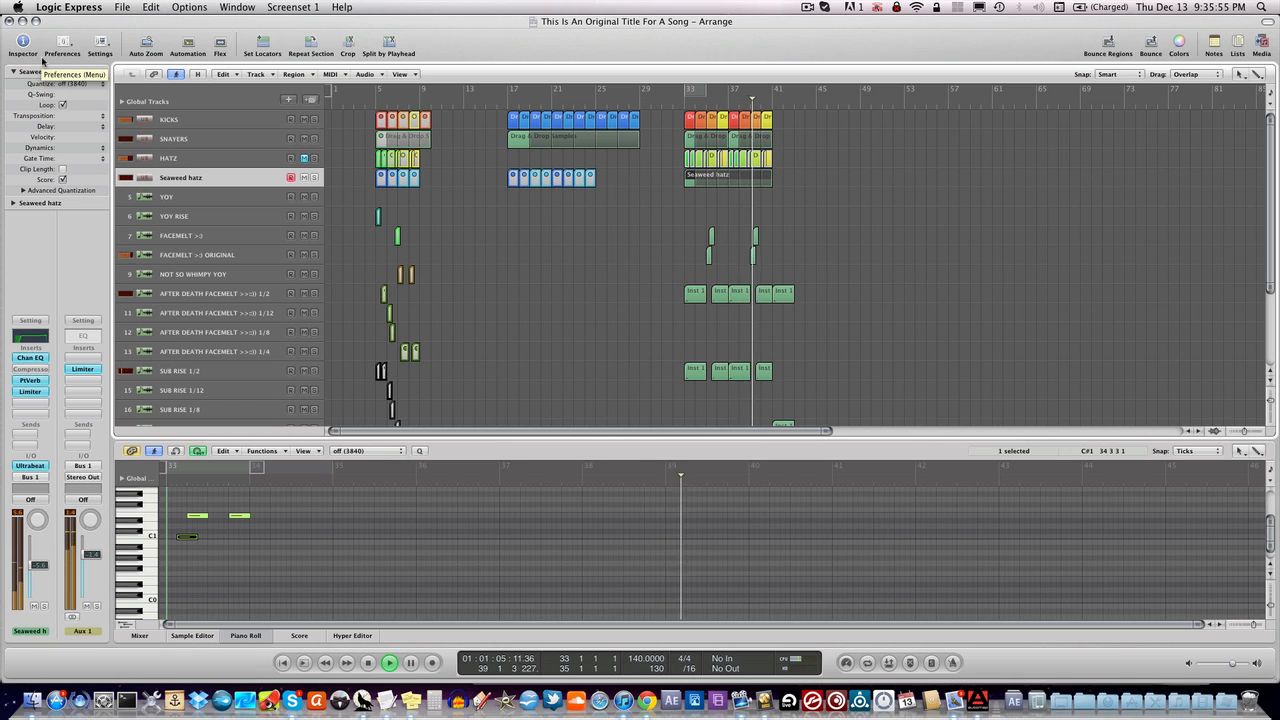
{"action": "key", "text": "space"}
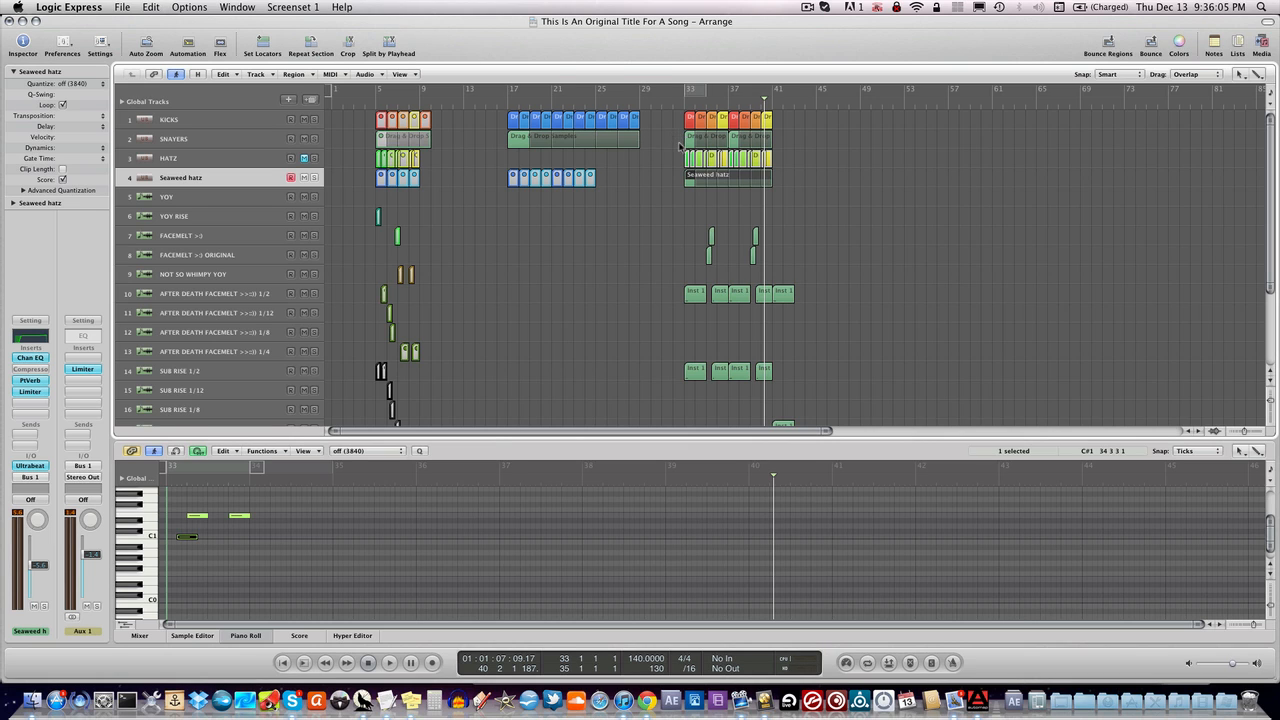
- Look over the track list and listen to the arrangement from bar 33 through bar 42
{"action": "scroll", "coordinate": [676, 150], "scroll_direction": "down", "scroll_amount": 5}
{"action": "scroll", "coordinate": [681, 172], "scroll_direction": "up", "scroll_amount": 4}
{"action": "scroll", "coordinate": [681, 172], "scroll_direction": "up", "scroll_amount": 2}
{"action": "left_click", "coordinate": [684, 100]}
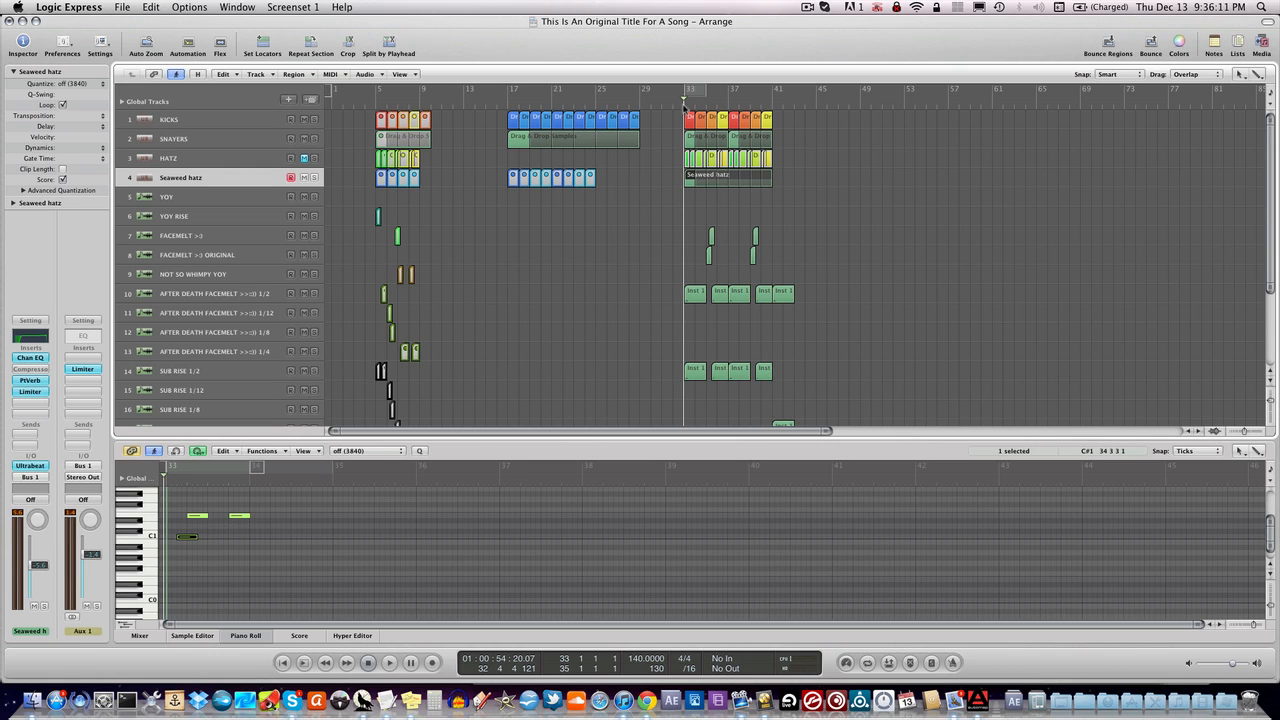
{"action": "key", "text": "space"}
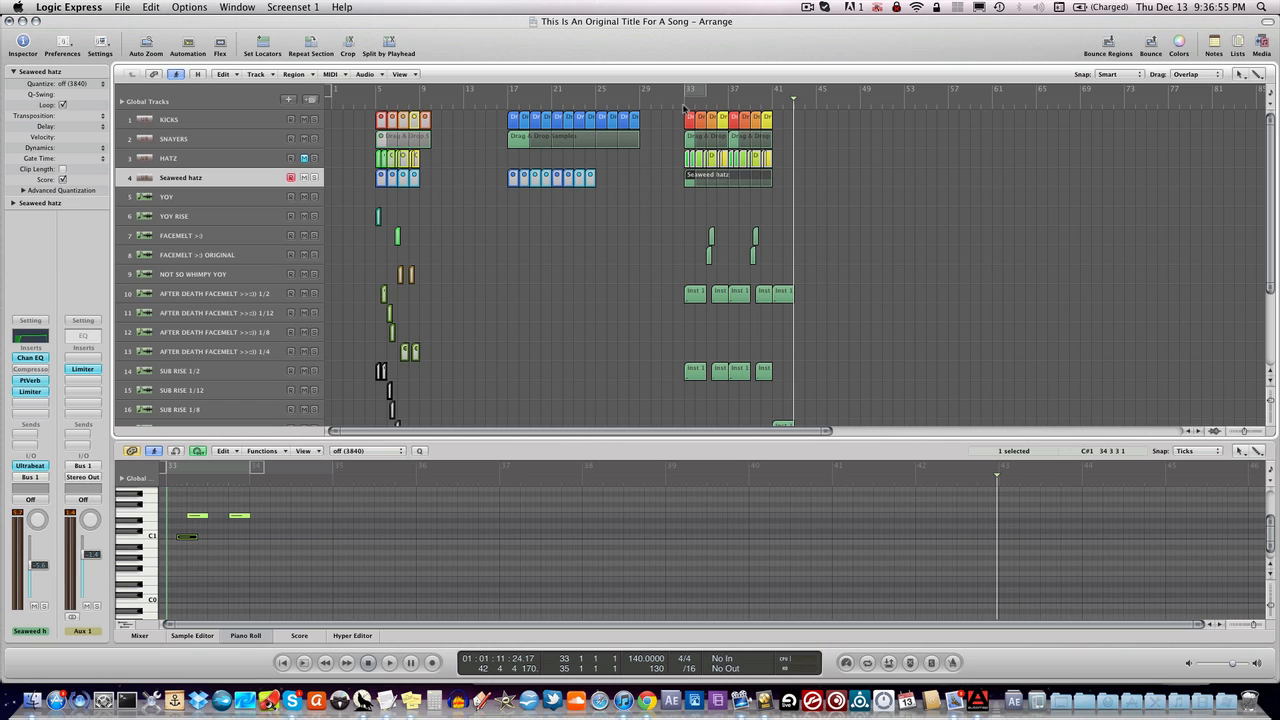
- Play the song from the start and audition the PAD track
{"action": "scroll", "coordinate": [630, 200], "scroll_direction": "down", "scroll_amount": 5}
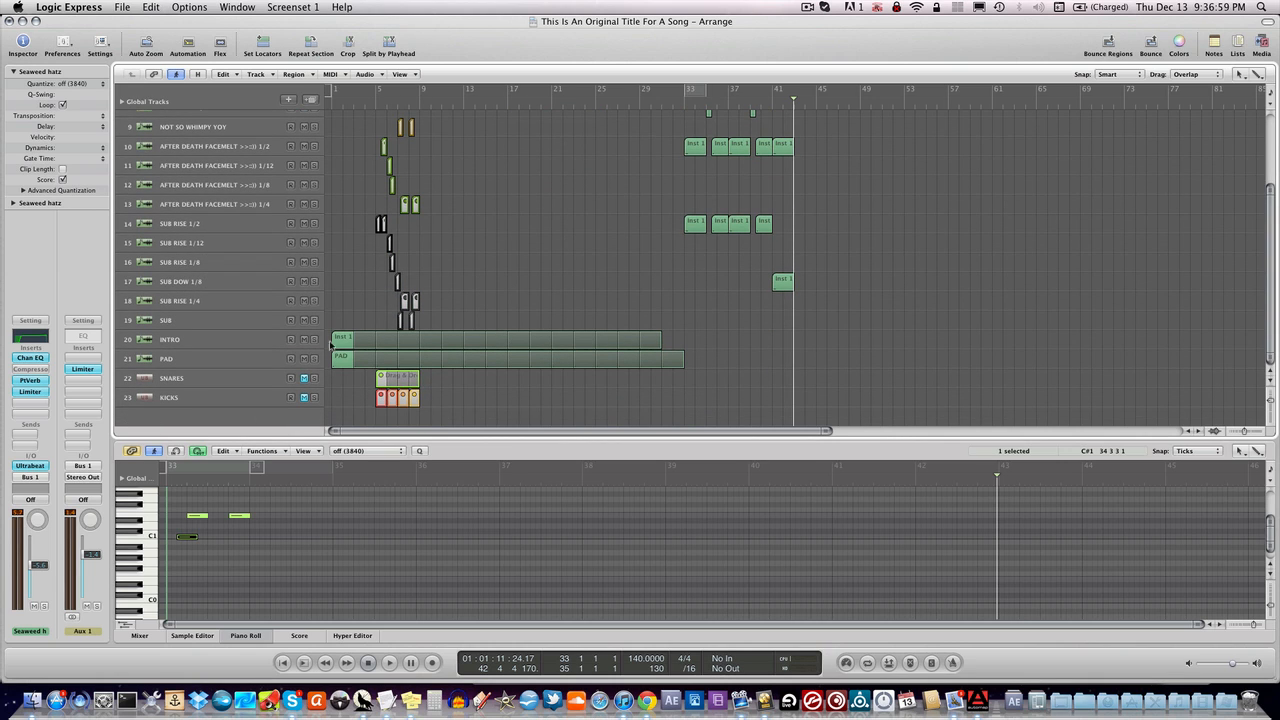
{"action": "key", "text": "Return"}
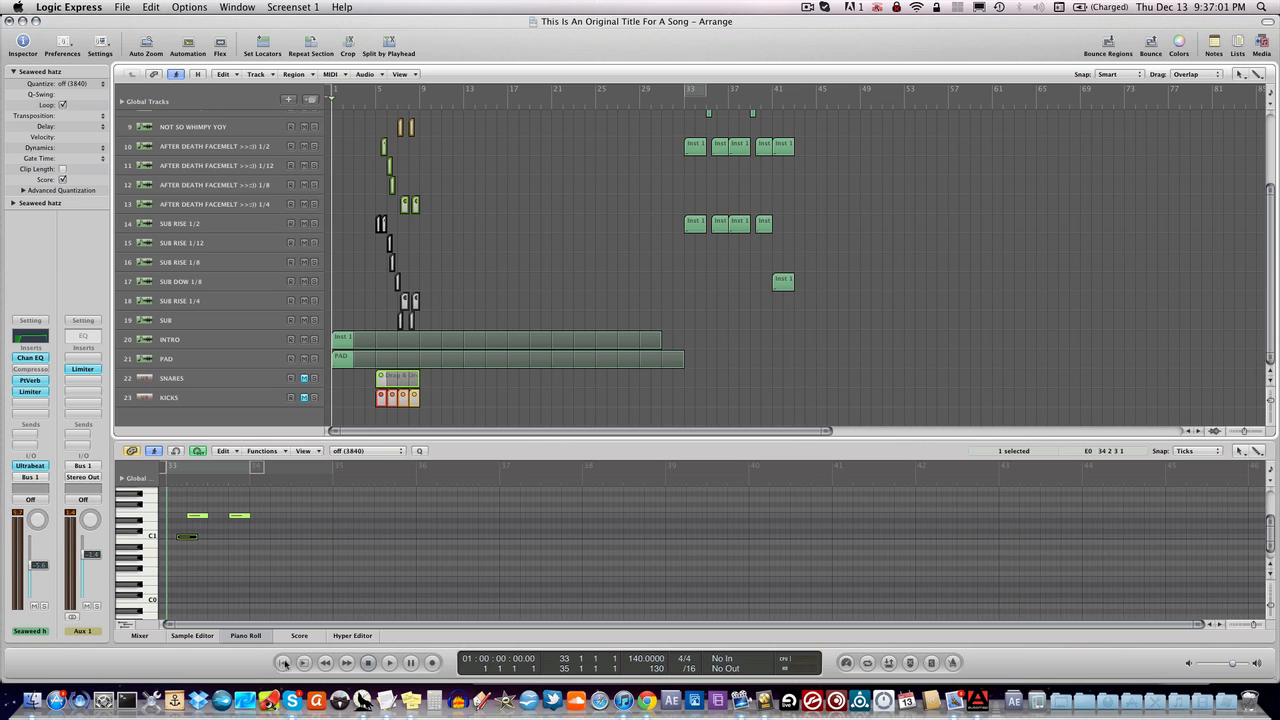
{"action": "key", "text": "space"}
{"action": "left_click", "coordinate": [246, 365]}
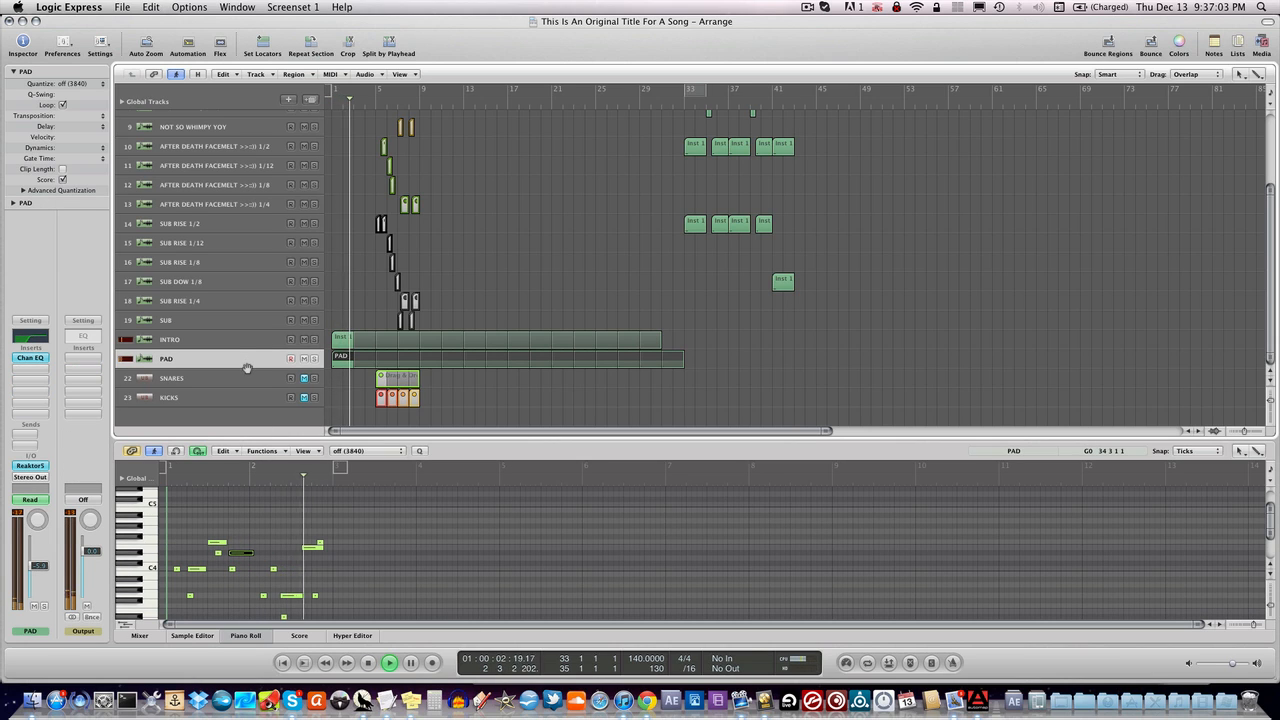
{"action": "left_click", "coordinate": [314, 358]}
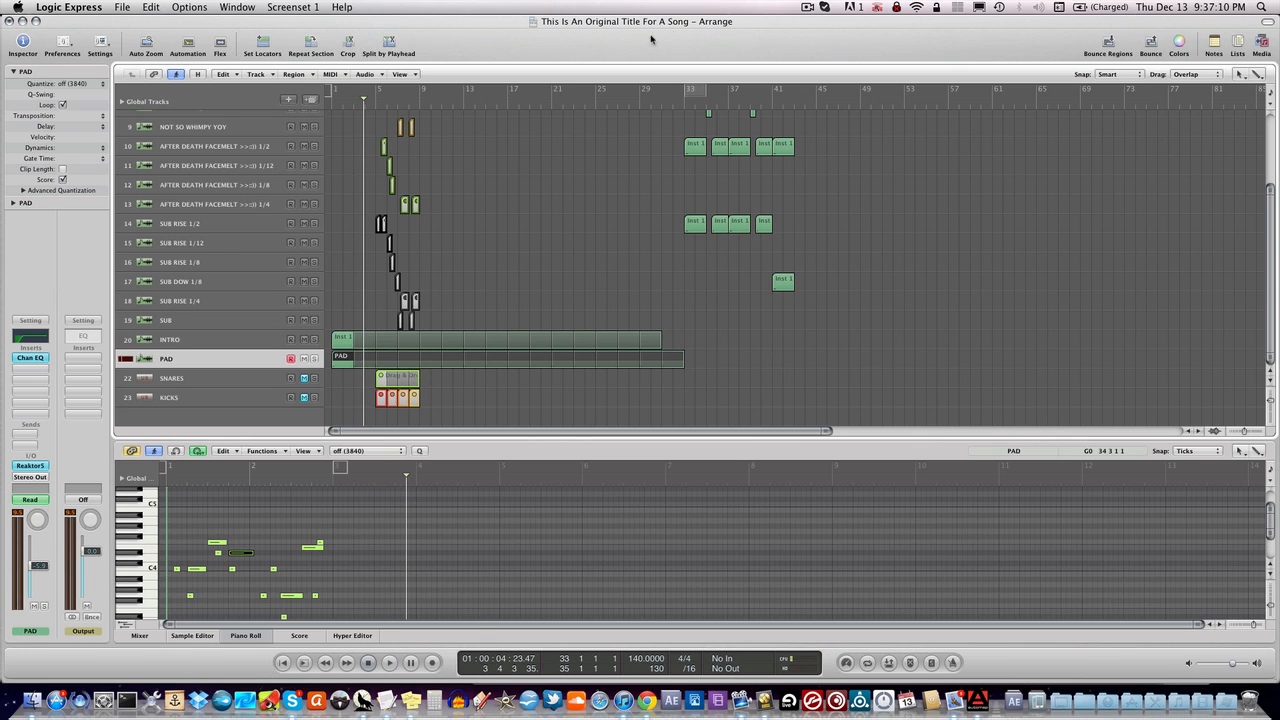
- Return to the drum tracks and place the playhead just before bar 33, in bar 32 at about beat 2
{"action": "left_click", "coordinate": [687, 93]}
{"action": "scroll", "coordinate": [766, 180], "scroll_direction": "up", "scroll_amount": 5}
{"action": "scroll", "coordinate": [766, 180], "scroll_direction": "up", "scroll_amount": 2}
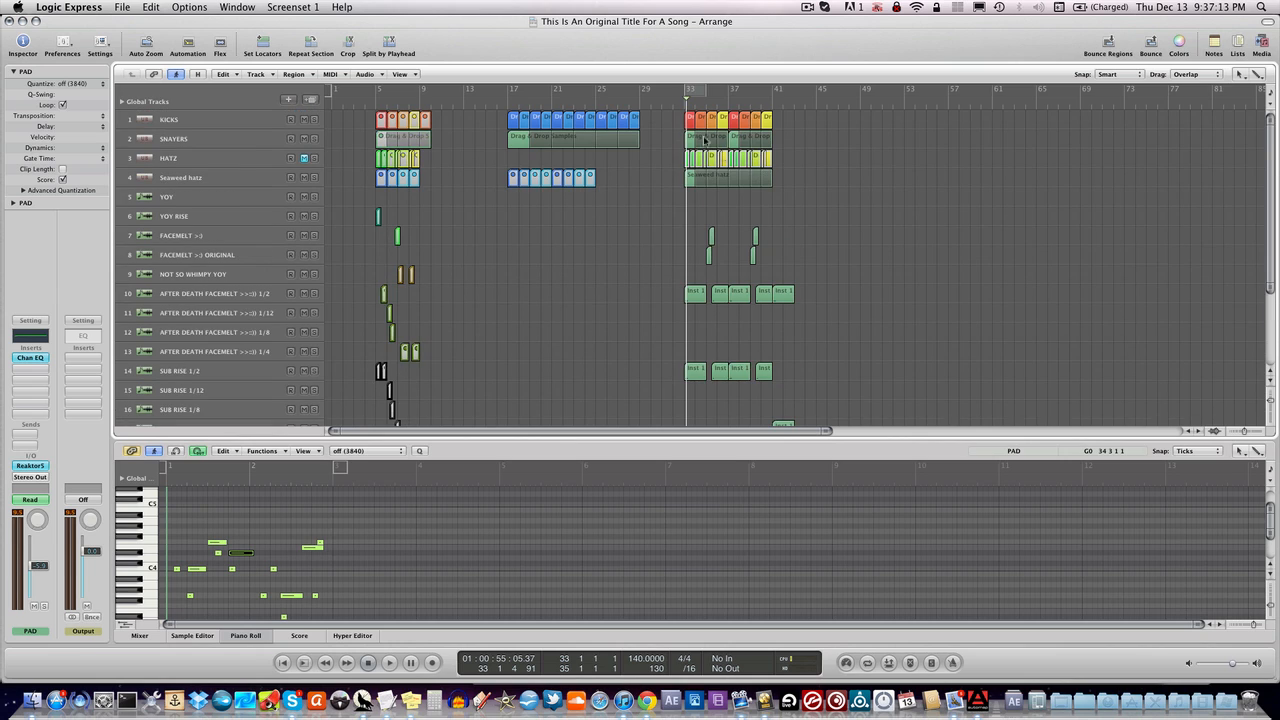
{"action": "left_click", "coordinate": [678, 100]}
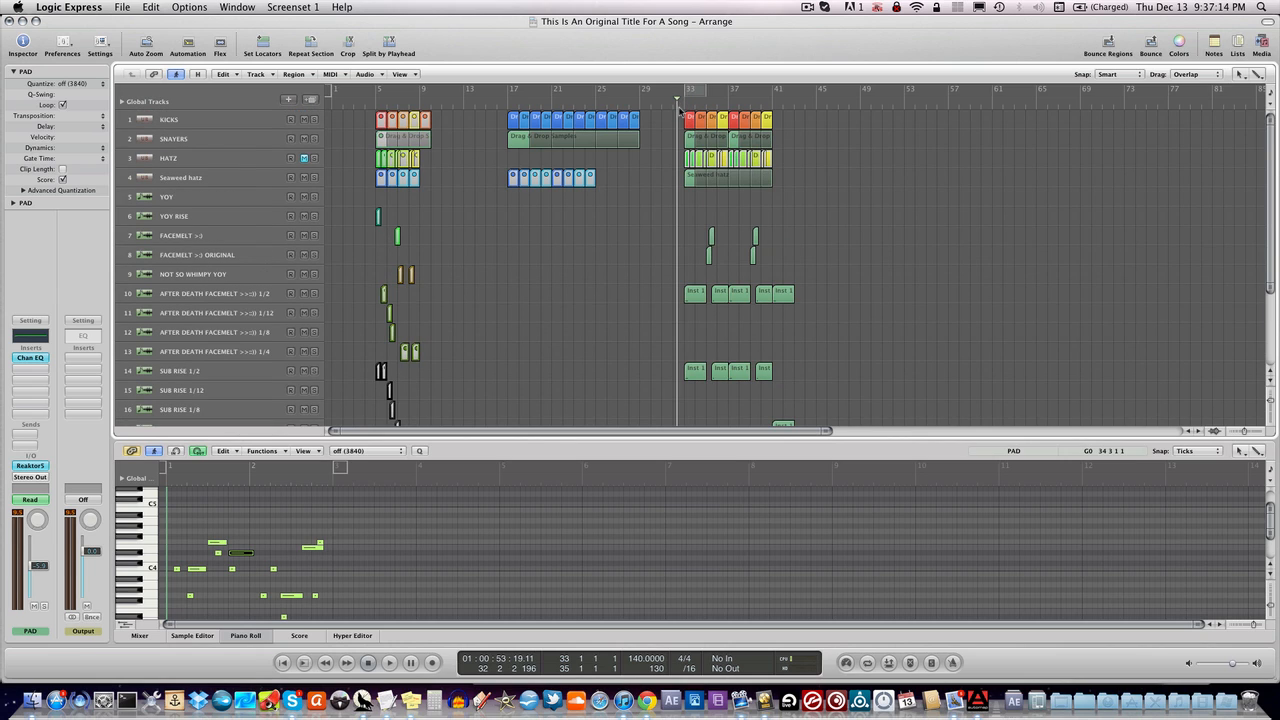